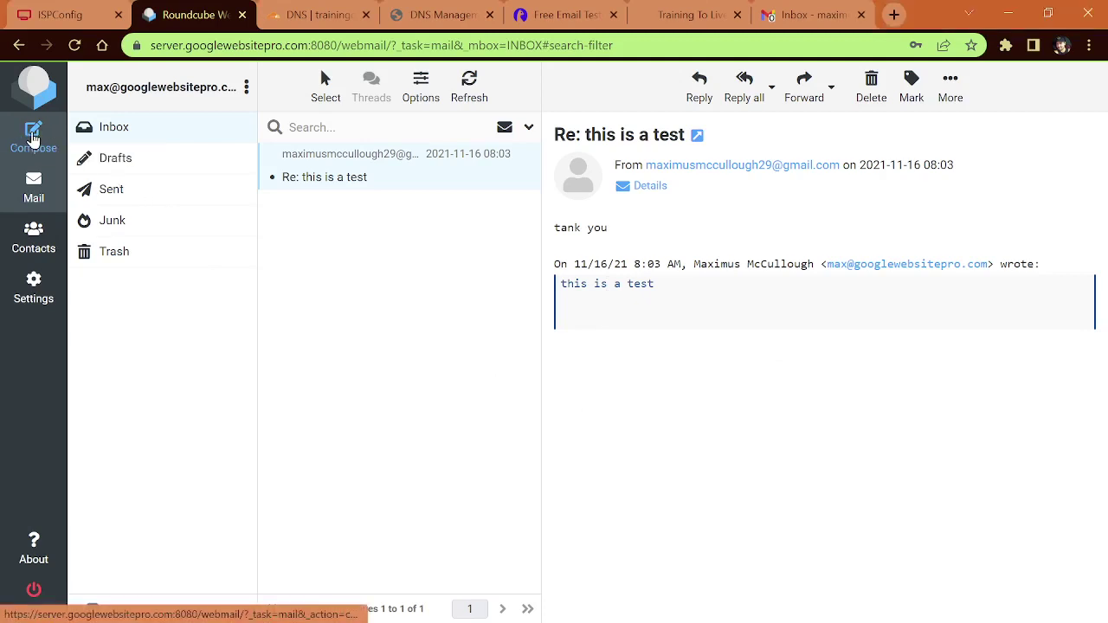
Step: Send the Gmail address a test email with subject 'Hi Buddy' and body 'How are you'
click(33, 136)
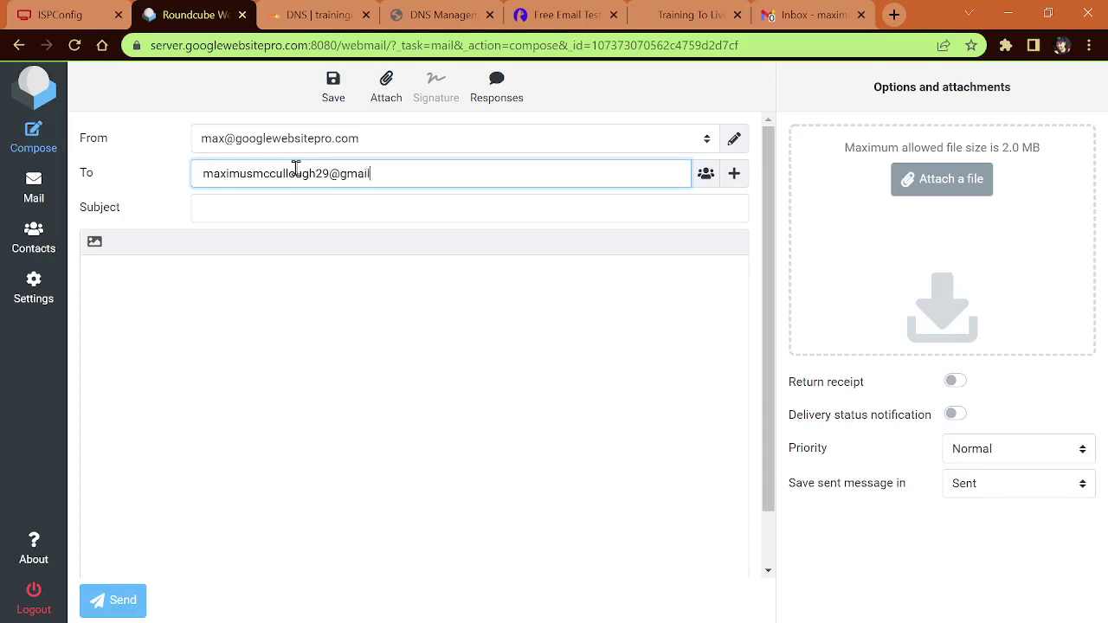
key(Return)
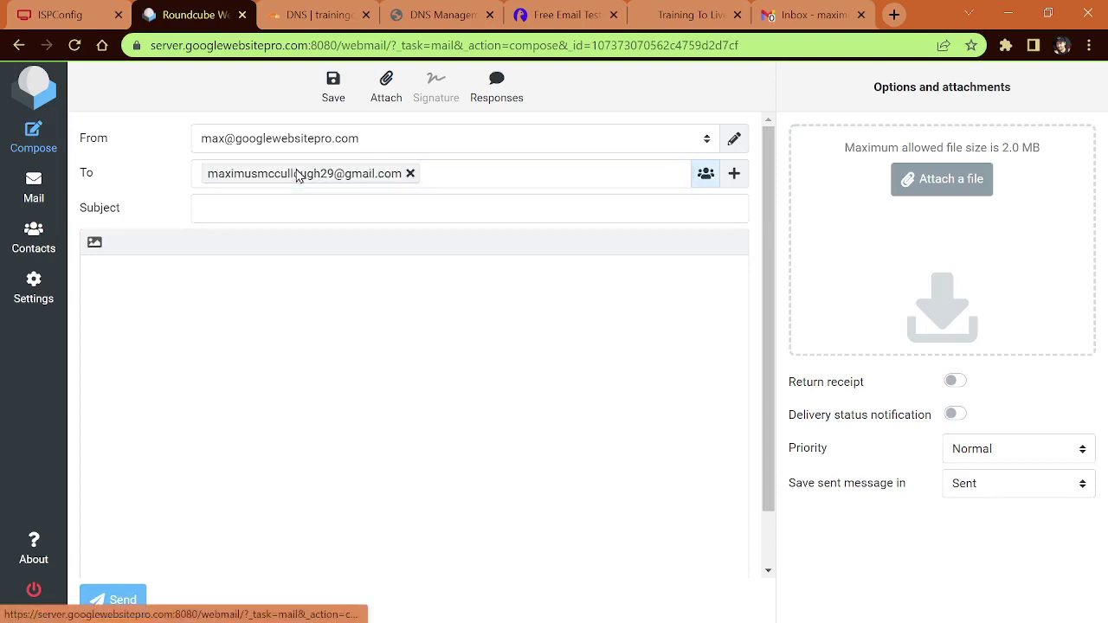
click(270, 213)
text(Hi Buddy)
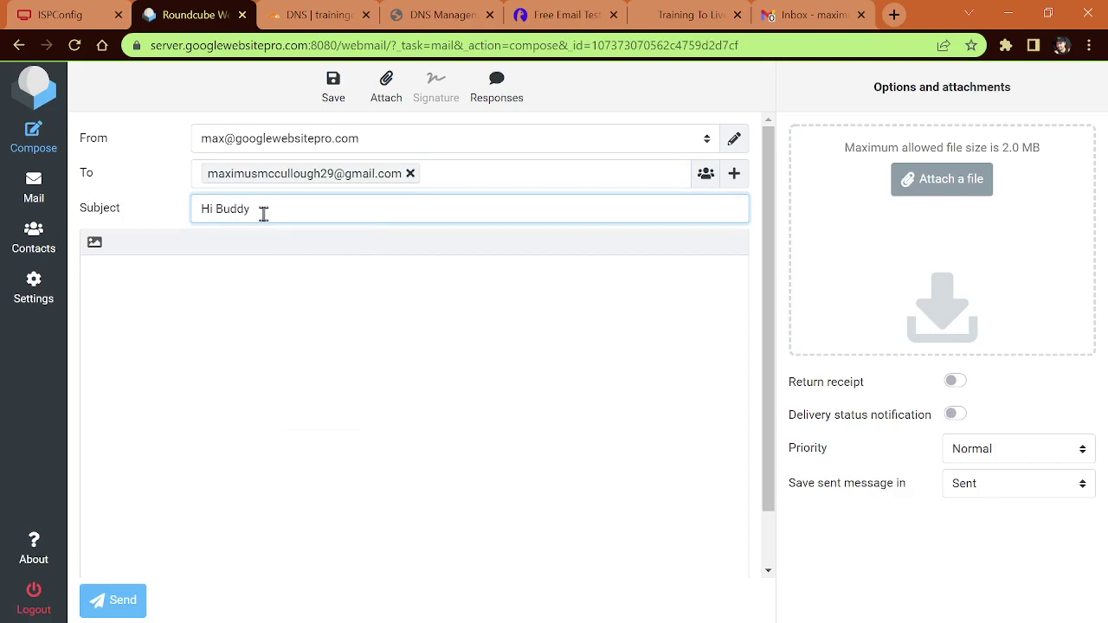
click(280, 324)
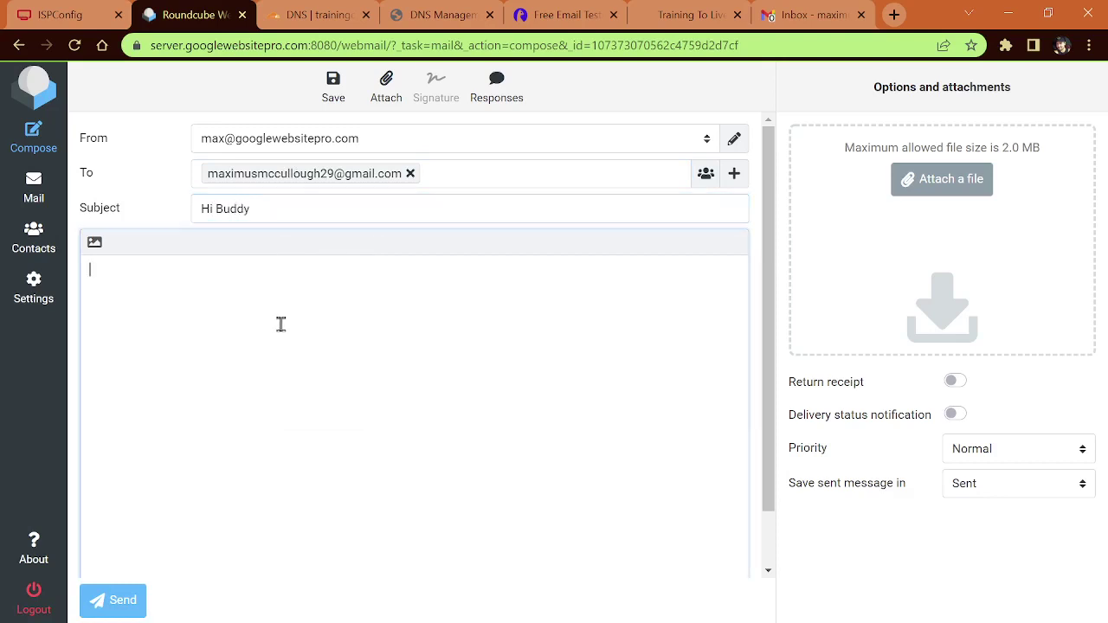
text(How are you?)
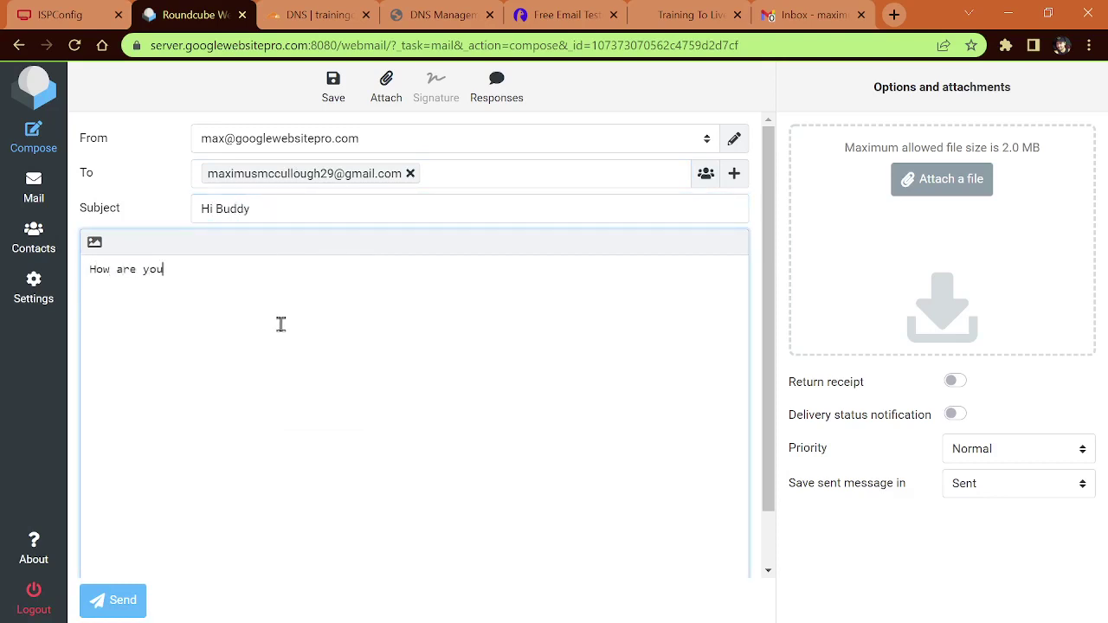
click(132, 601)
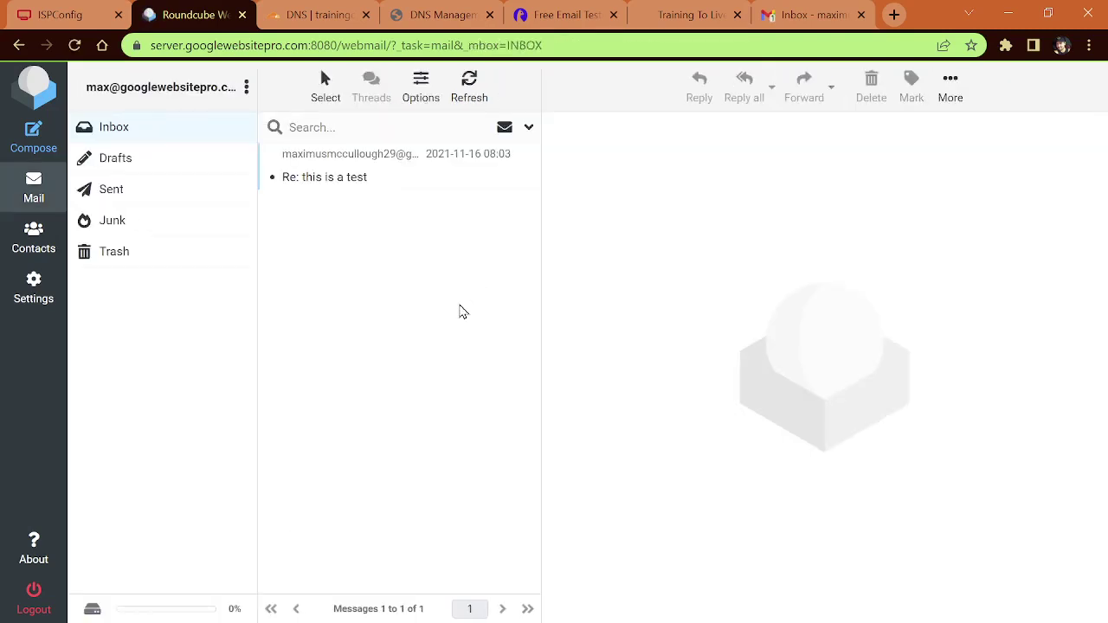
Step: In Gmail, answer the Hi Buddy message with a 'Good and you?' reply, then return to Roundcube
click(793, 15)
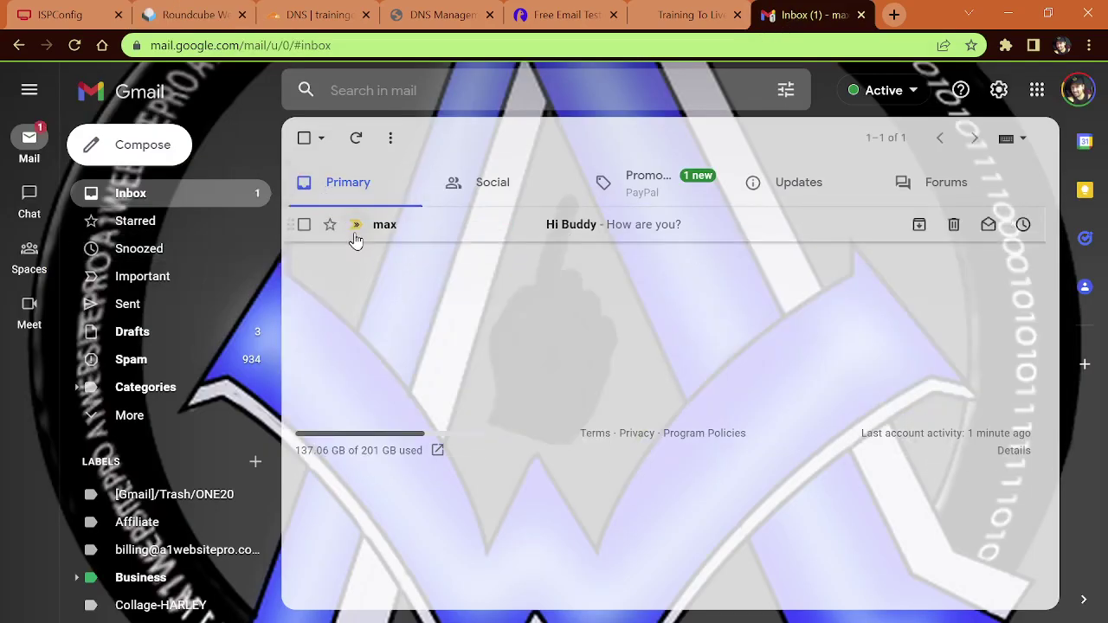
click(613, 227)
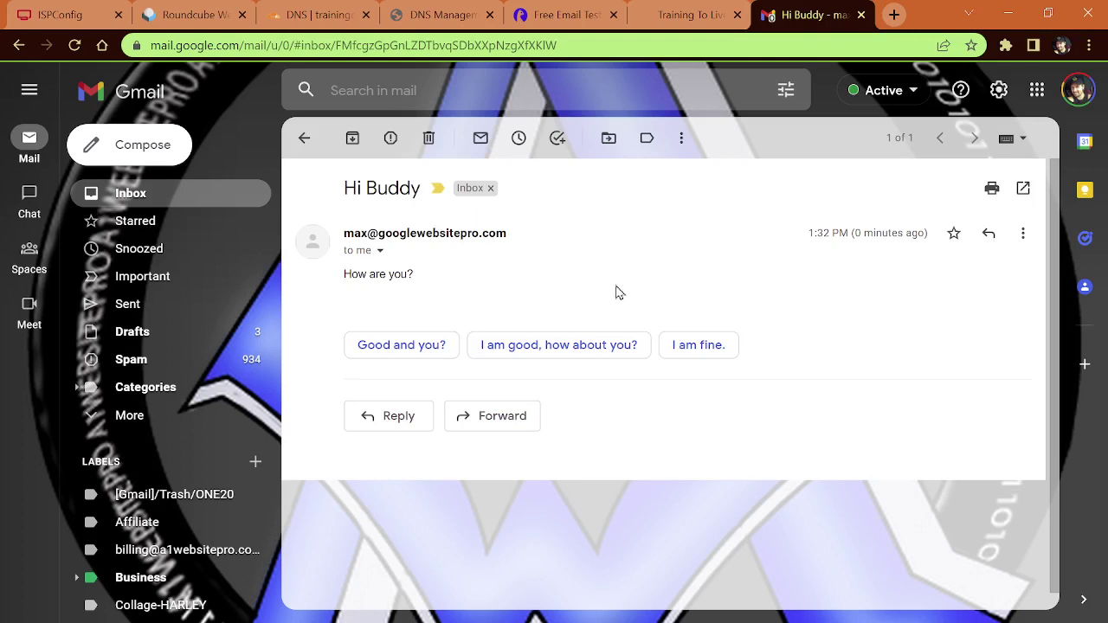
click(410, 348)
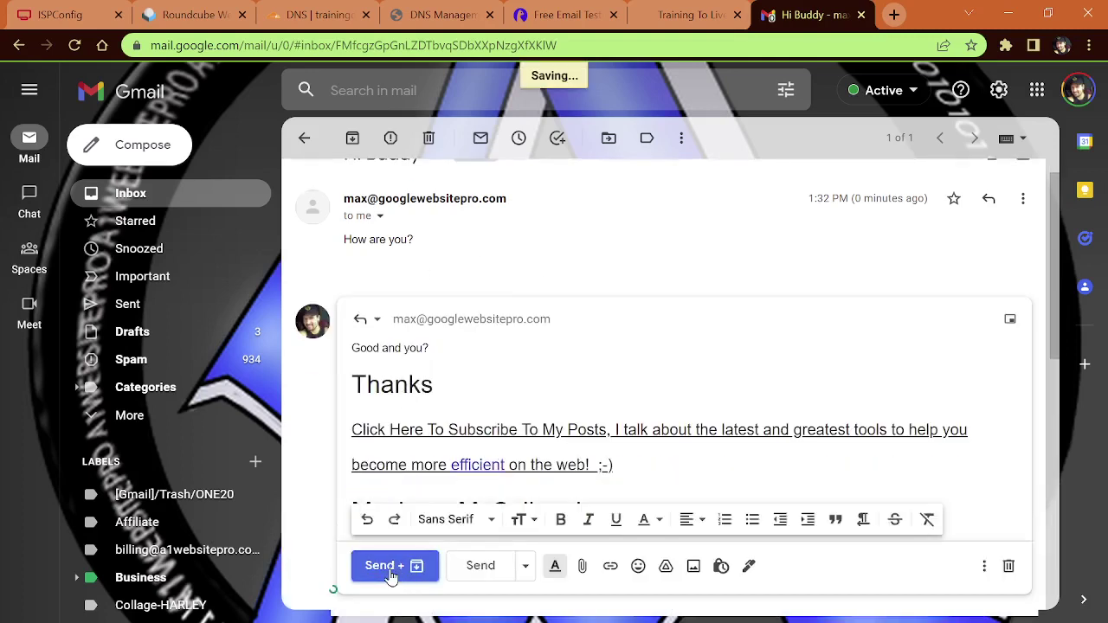
click(385, 565)
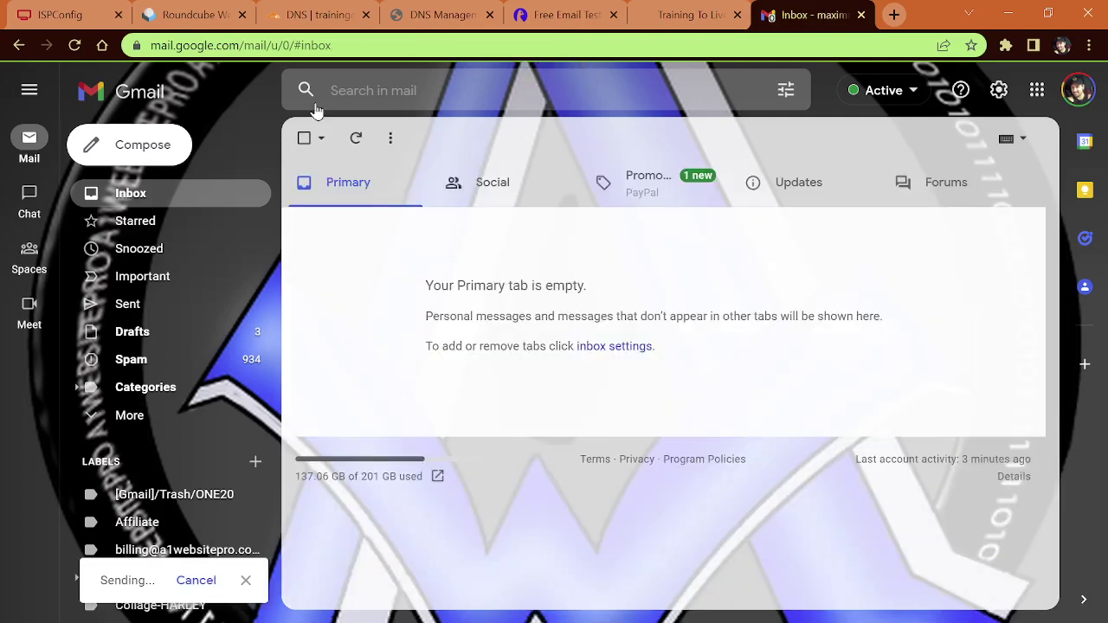
click(194, 14)
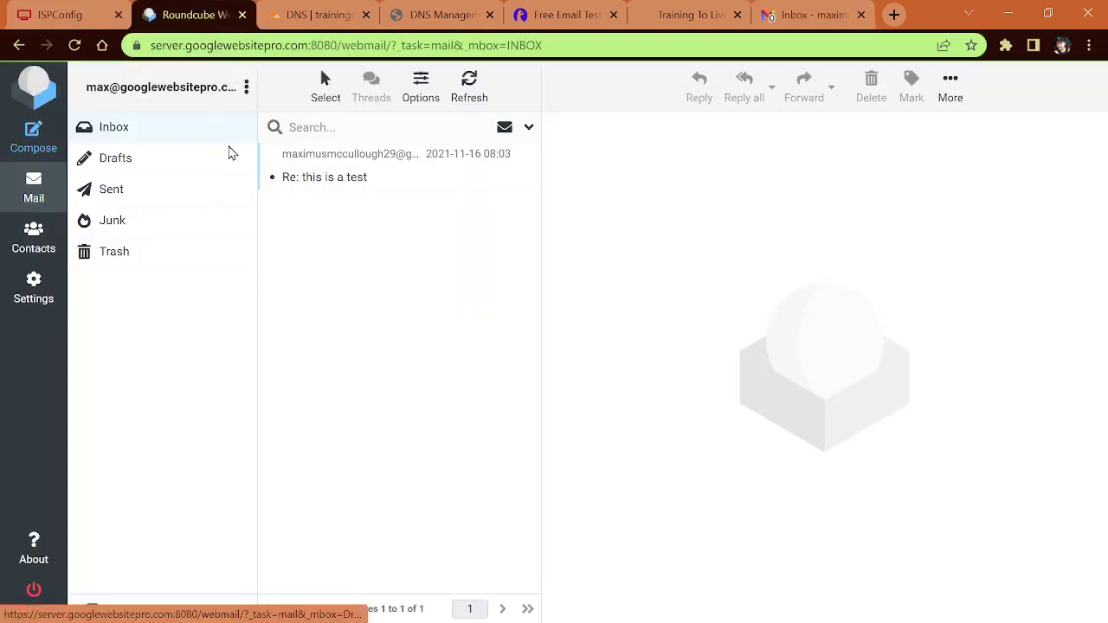
Step: Refresh the Roundcube inbox and open the 'Re: Hi Buddy' reply from Gmail
click(469, 84)
click(361, 177)
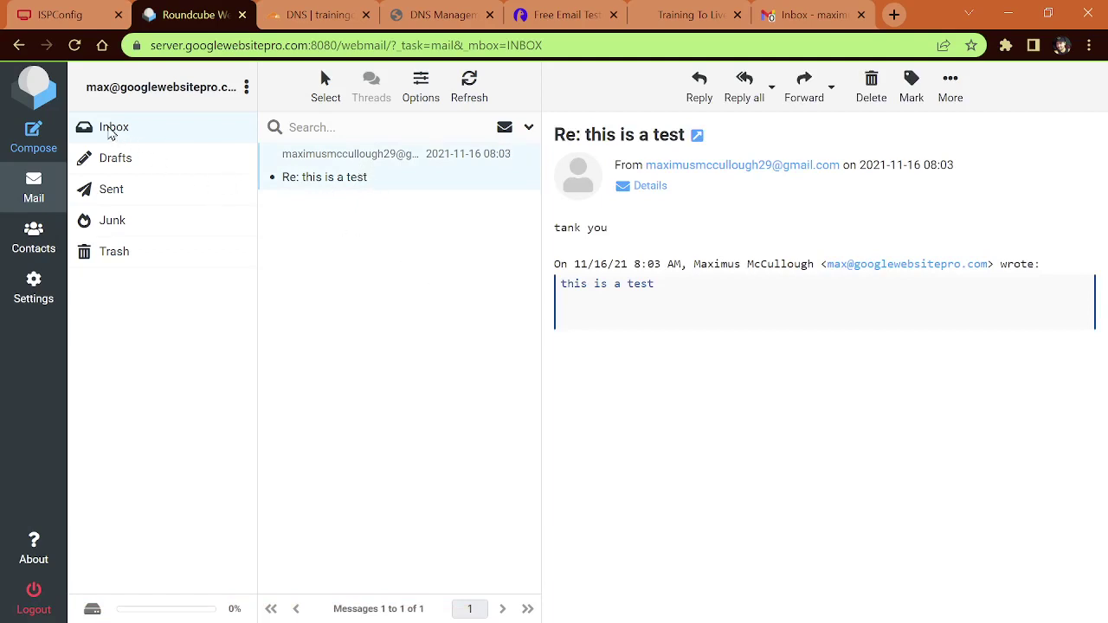
click(110, 132)
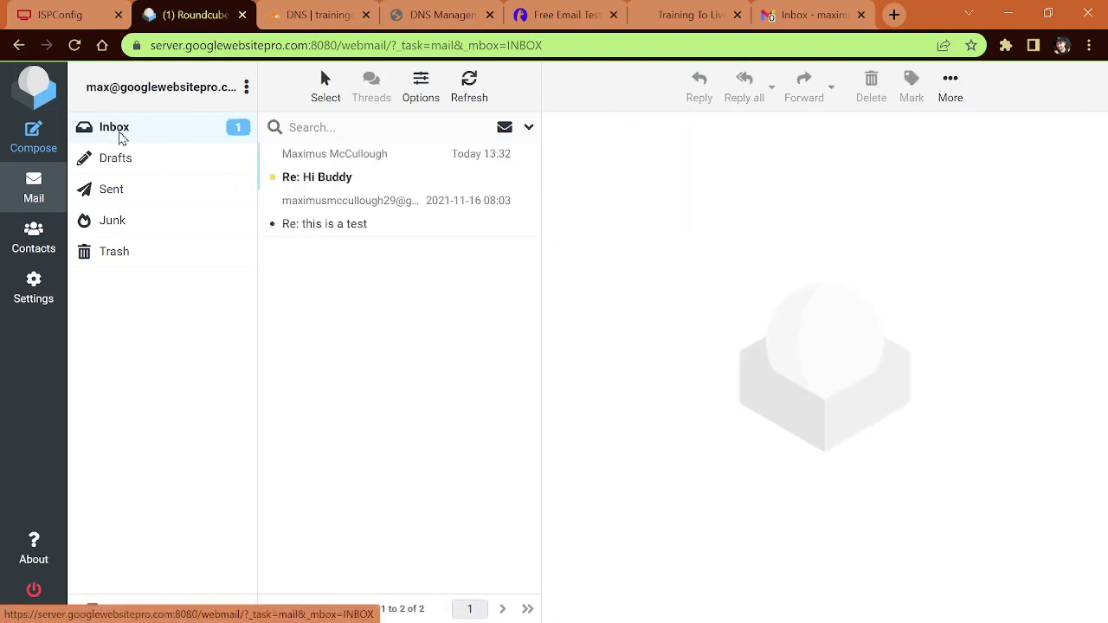
click(338, 182)
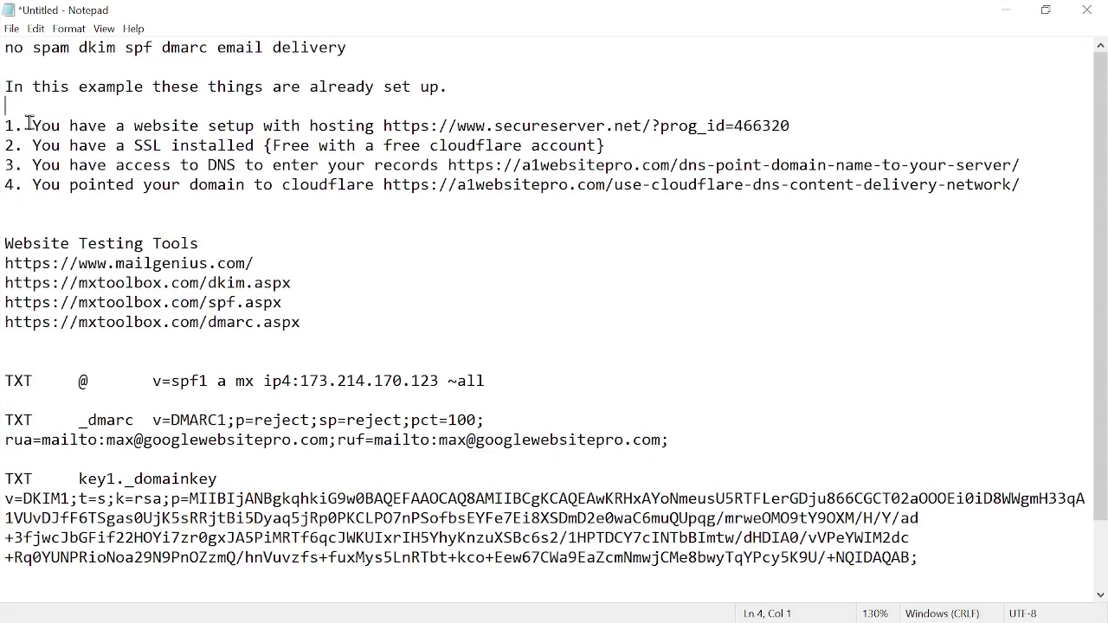
drag(29, 126, 898, 128)
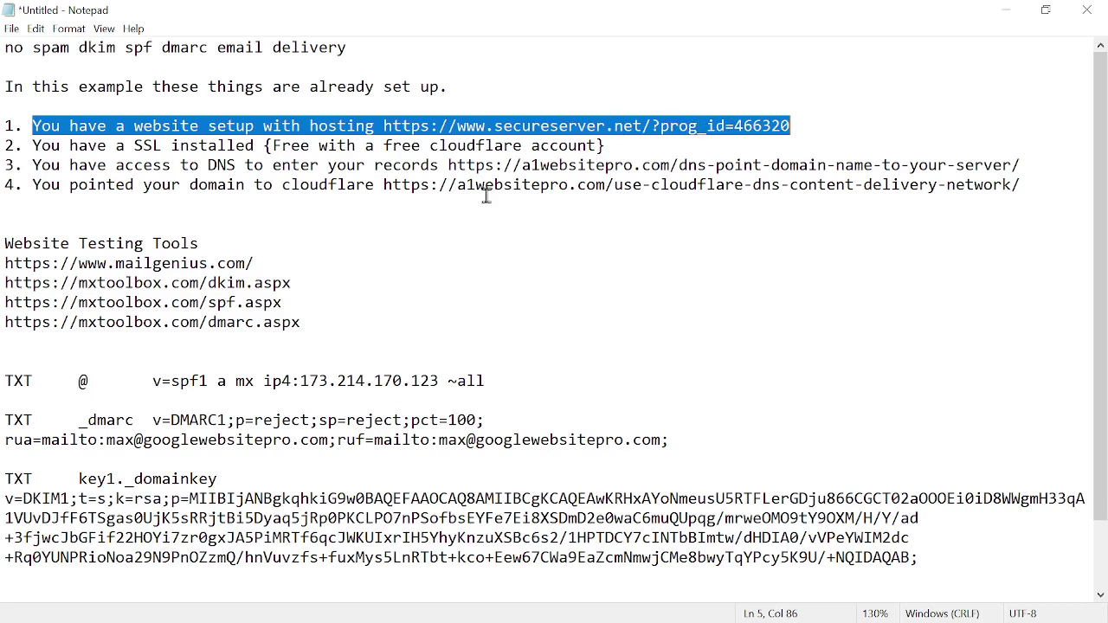
drag(32, 147, 613, 147)
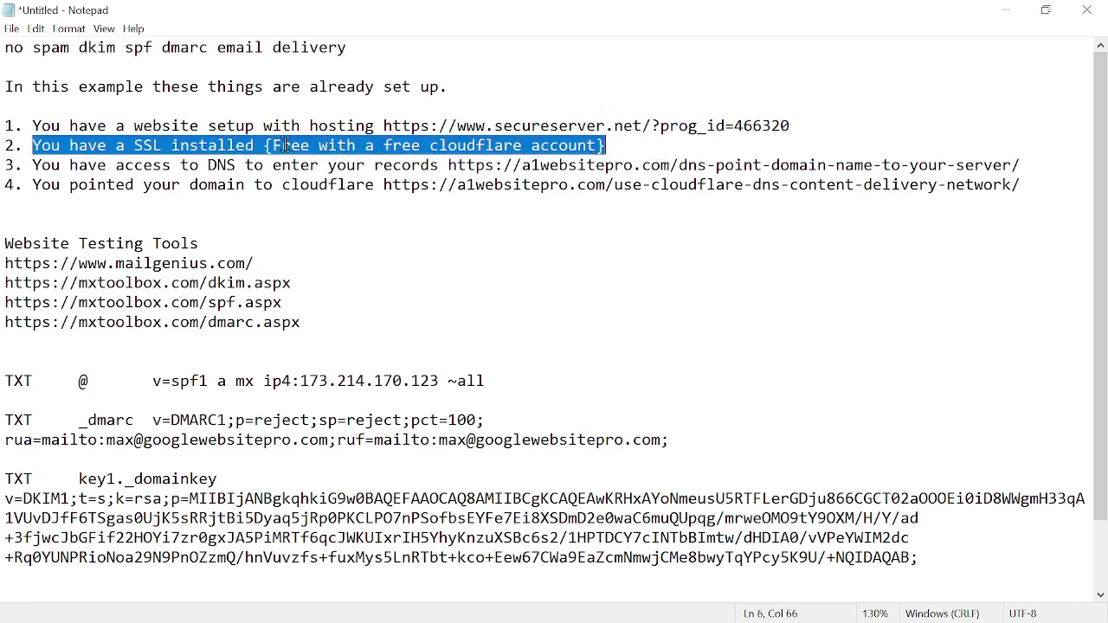
drag(272, 146, 597, 145)
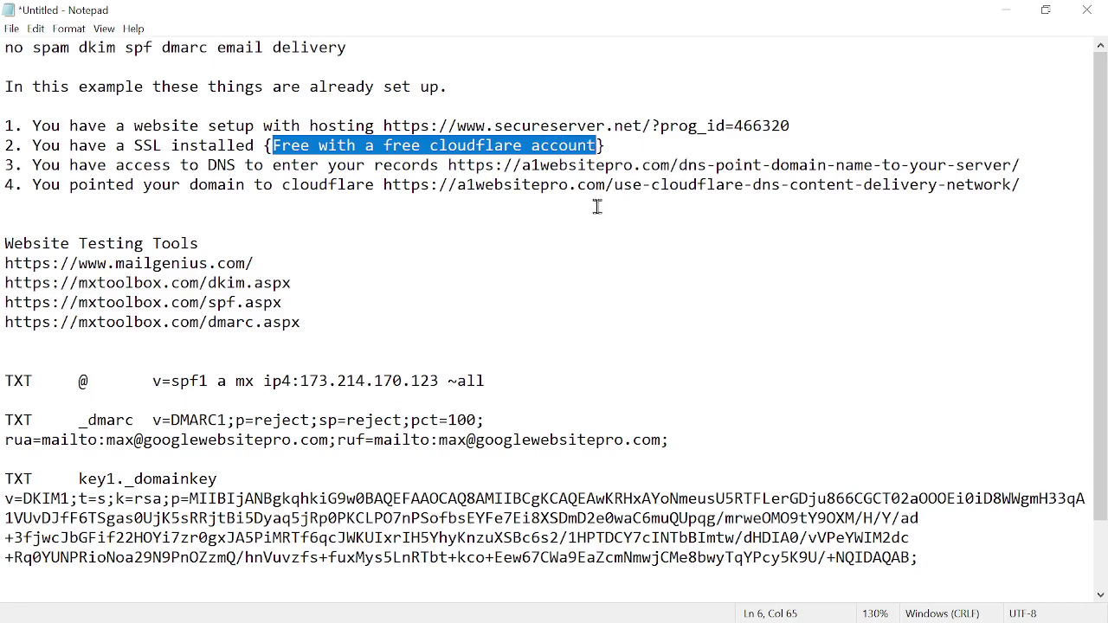
scroll(594, 209, up, 1)
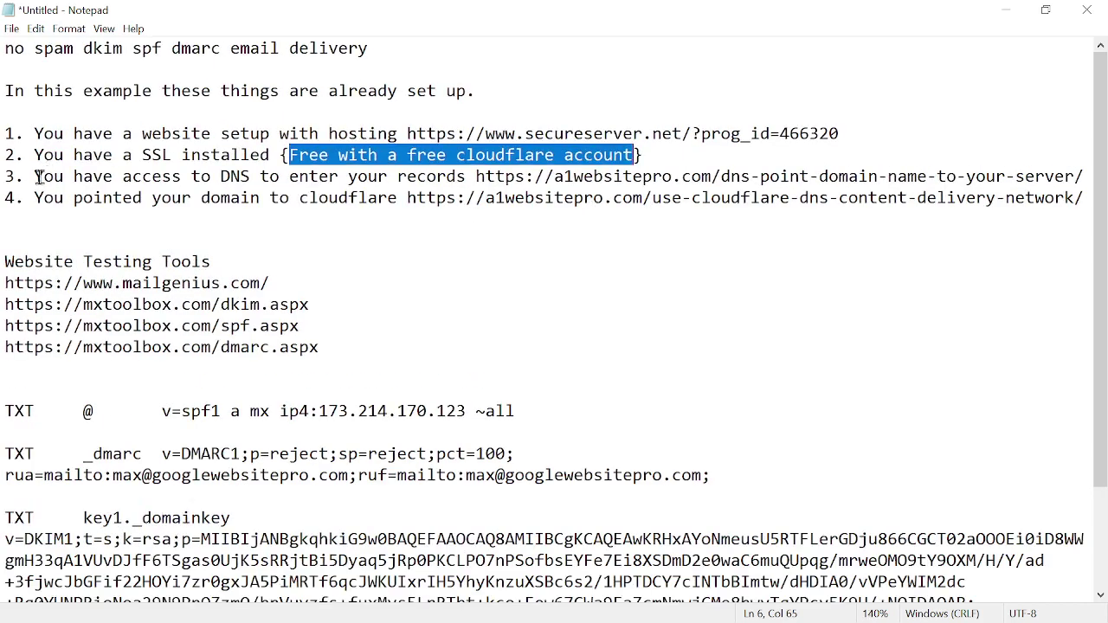
drag(43, 176, 681, 177)
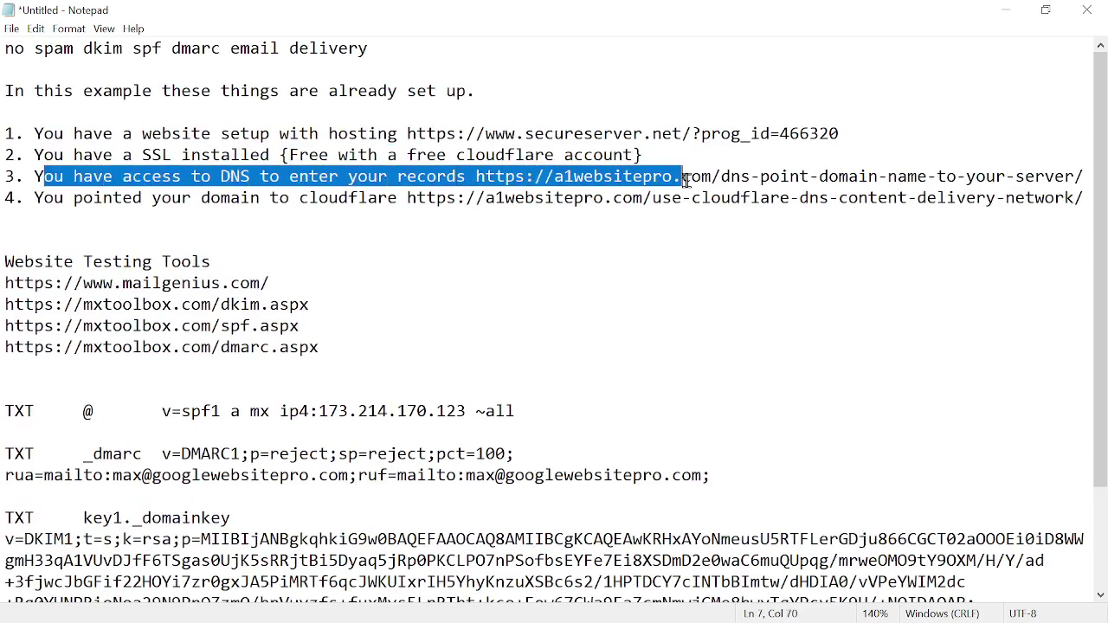
click(449, 180)
drag(476, 178, 1078, 178)
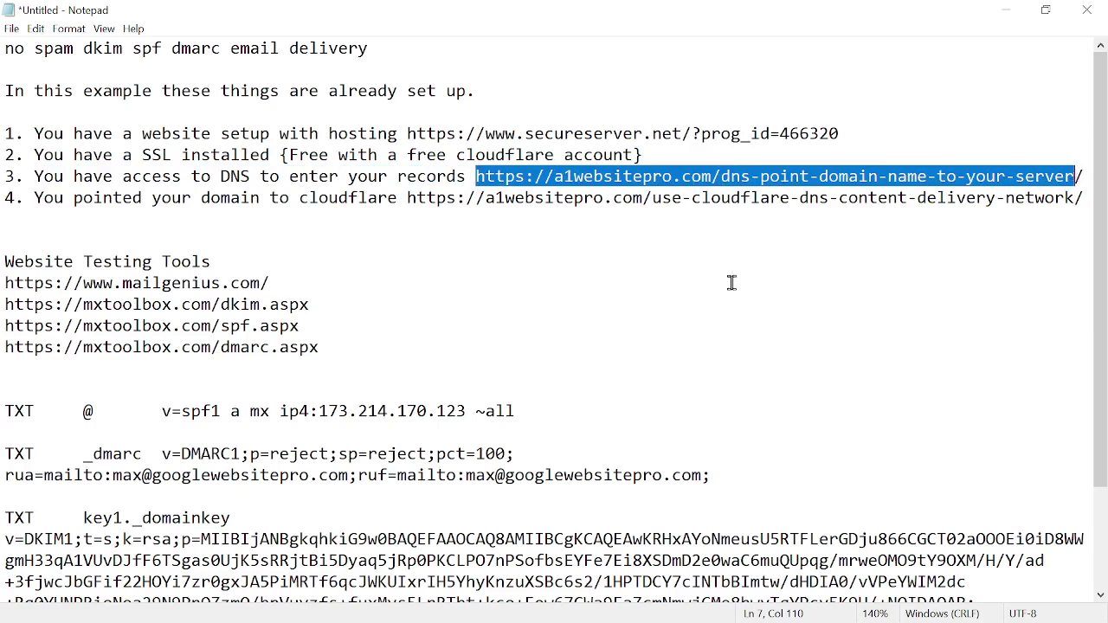
click(180, 194)
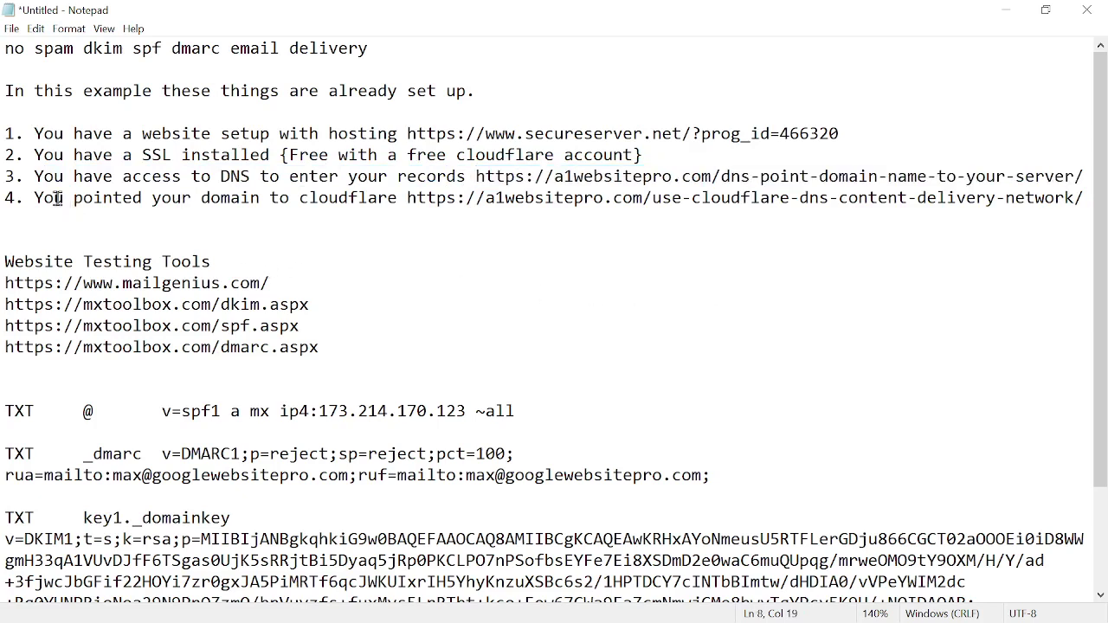
drag(34, 198, 387, 197)
drag(469, 135, 778, 130)
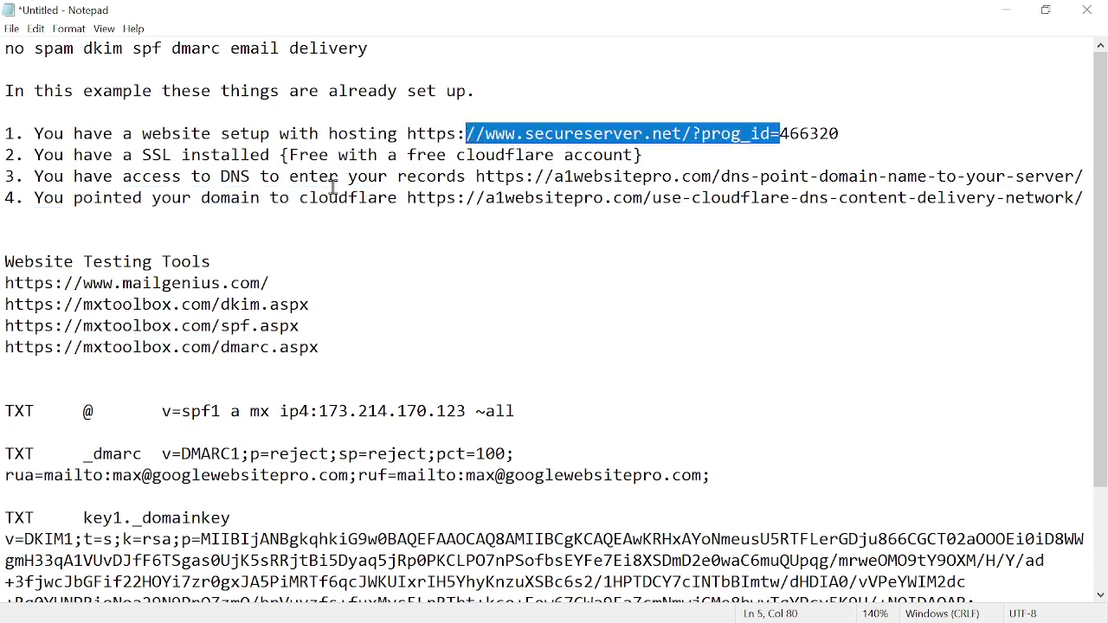
drag(251, 175, 675, 176)
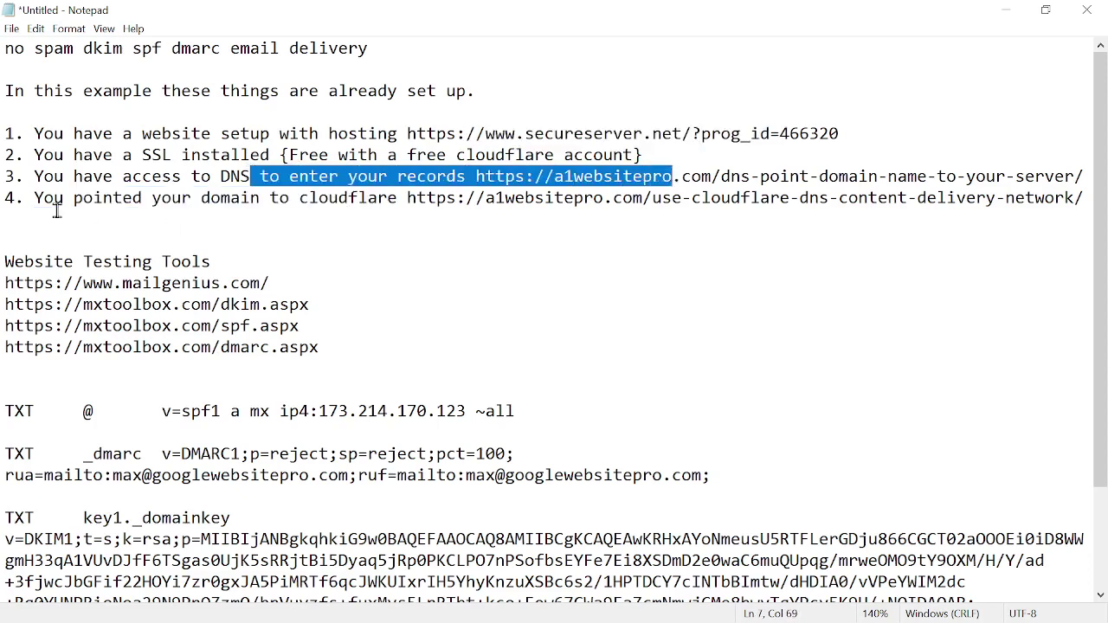
drag(64, 197, 709, 192)
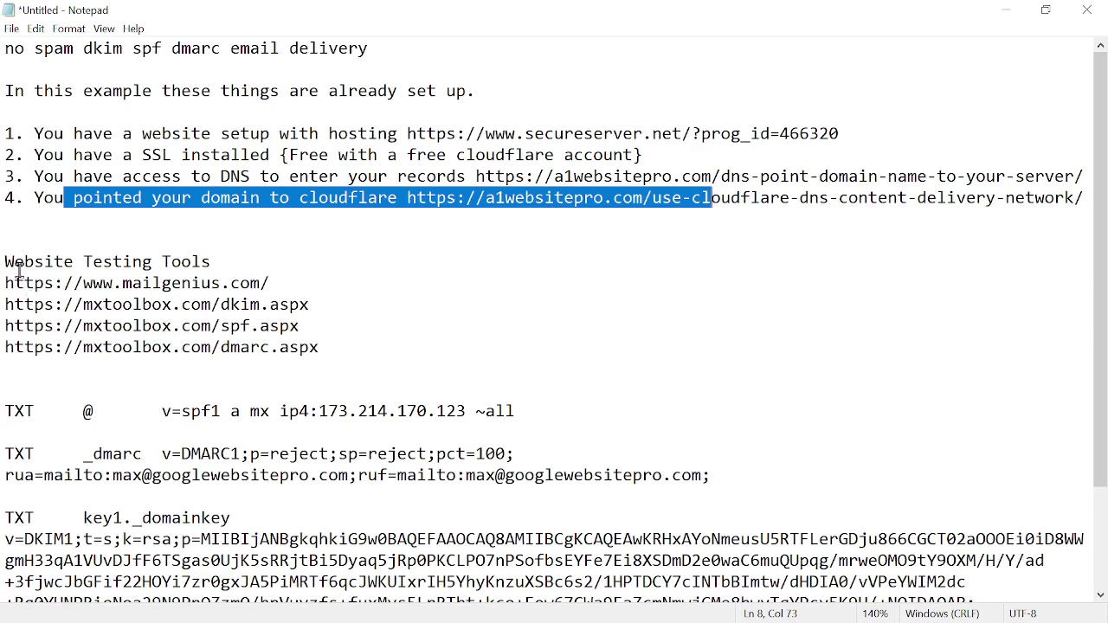
drag(3, 262, 368, 358)
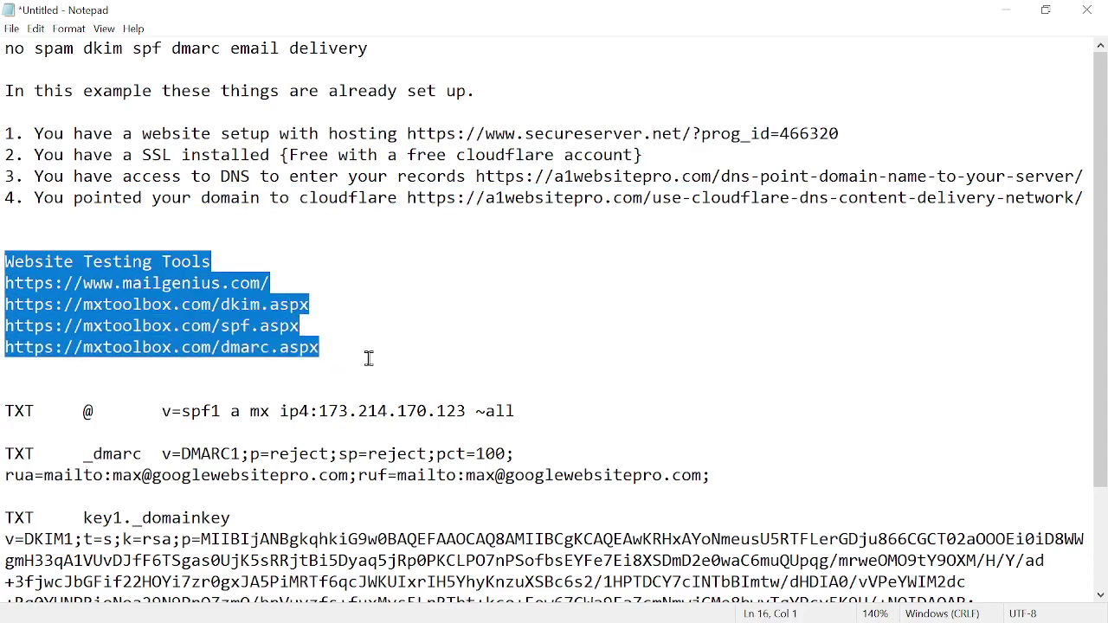
click(201, 411)
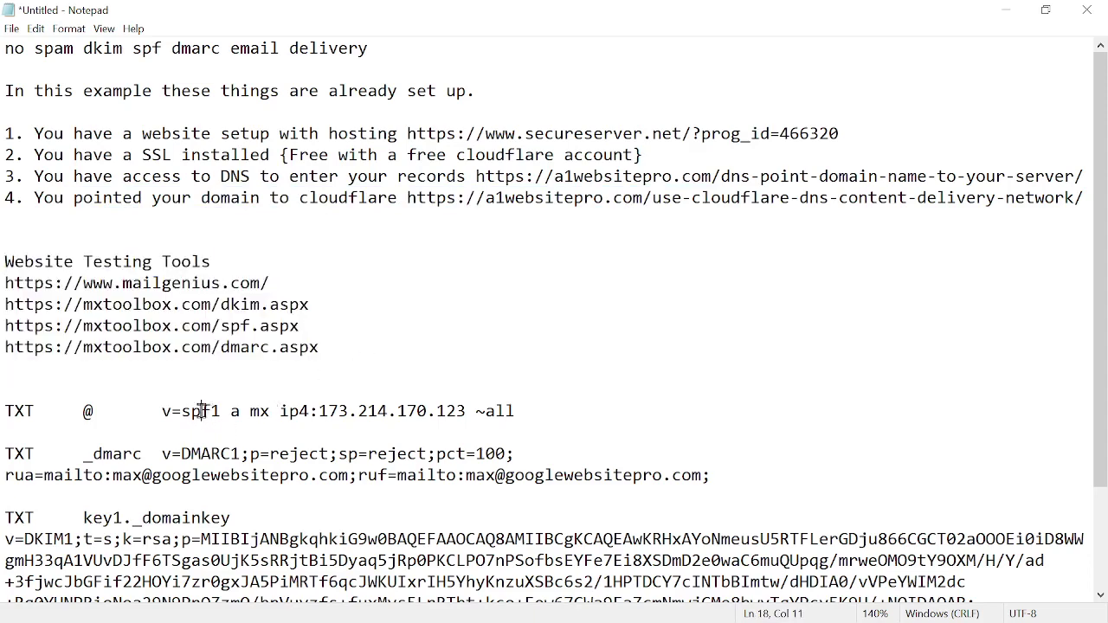
double_click(201, 411)
double_click(204, 454)
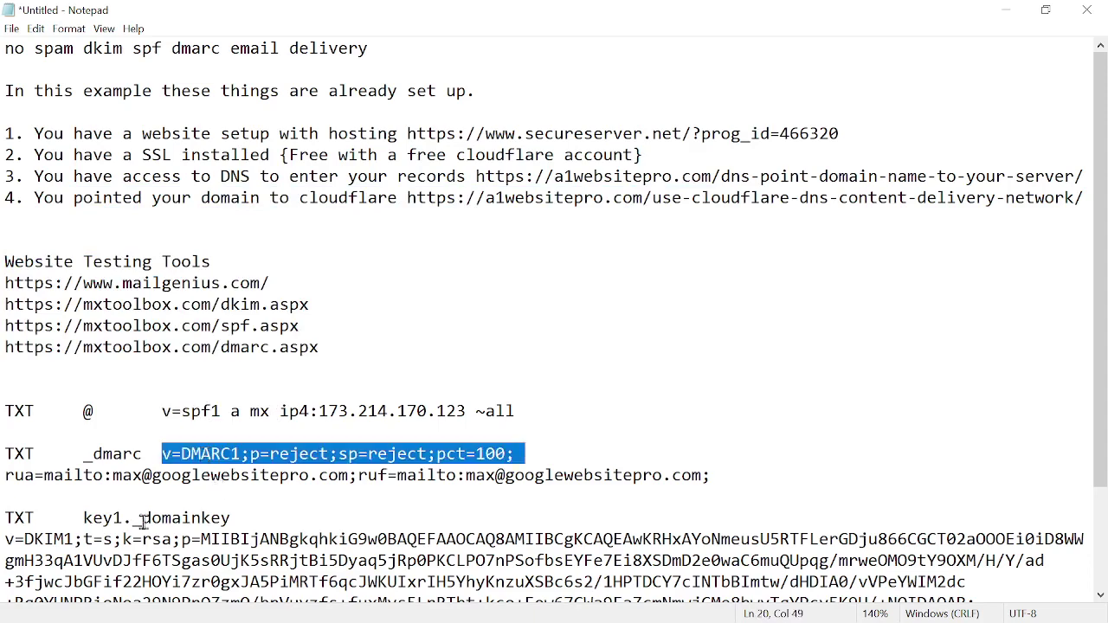
double_click(50, 539)
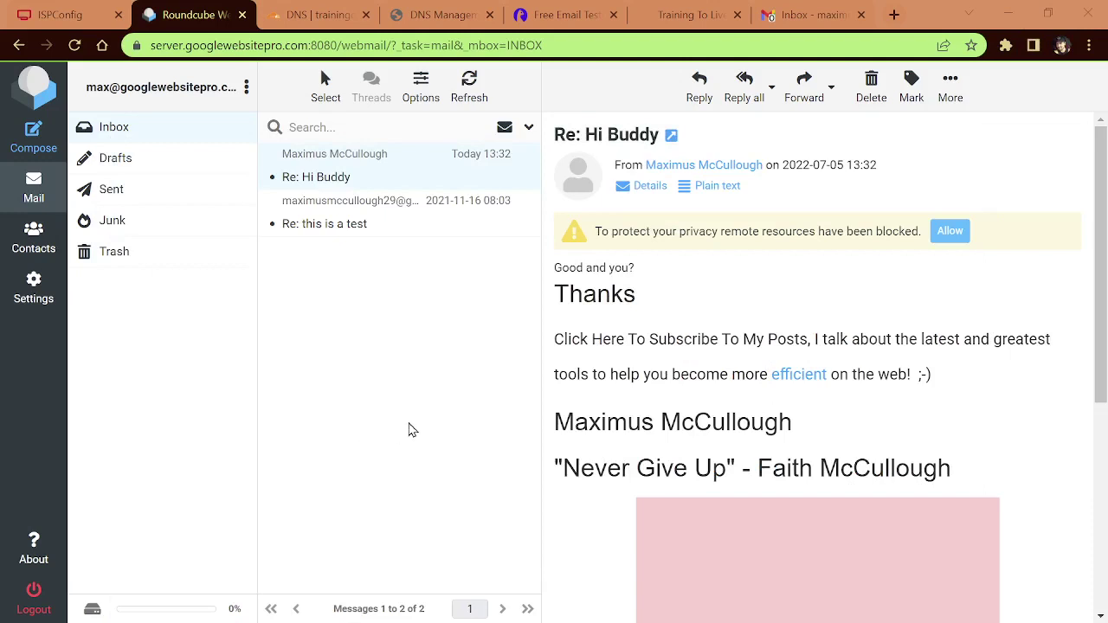
Step: Switch to the ISPConfig panel showing the Sites > Websites list
click(58, 15)
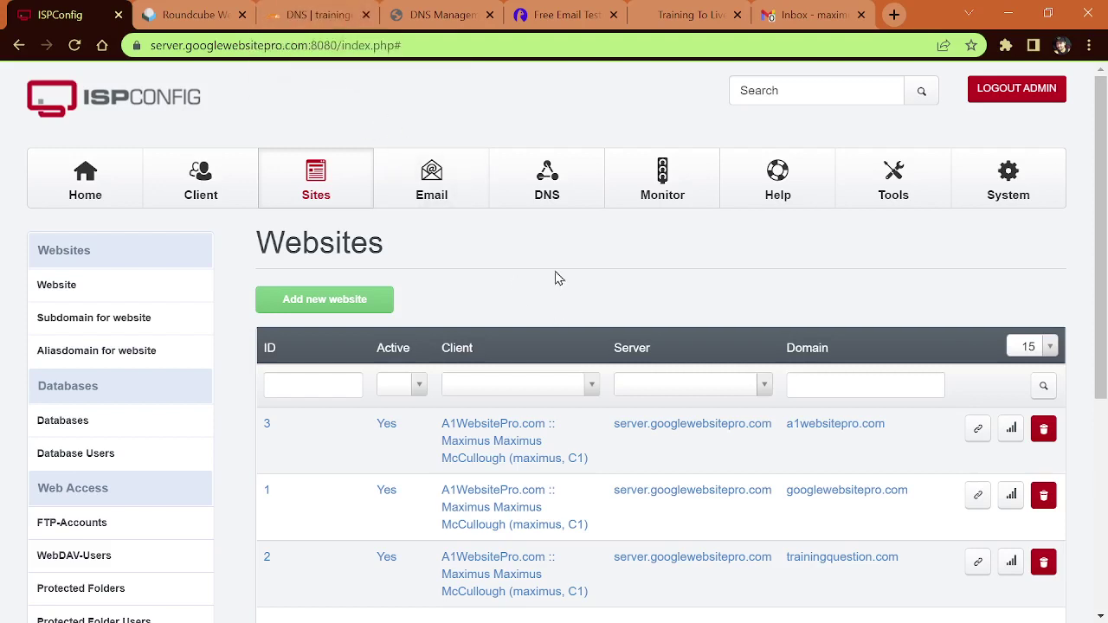
Step: Show ISPConfig's Email Domain list after checking the trainingquestion.com site and its Cloudflare DNS records
click(438, 192)
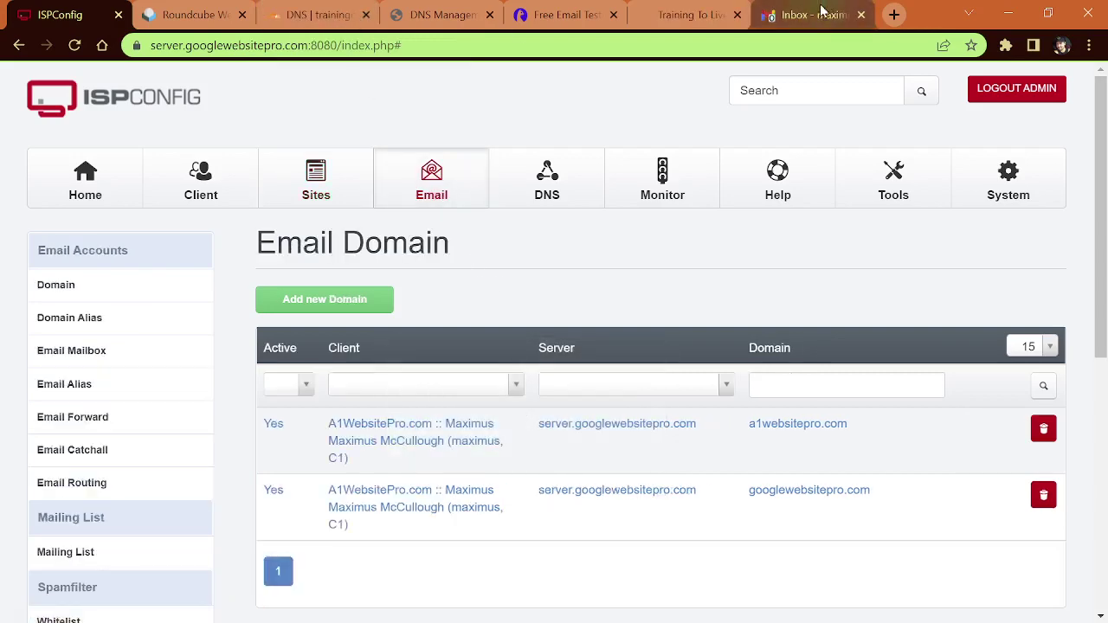
click(706, 15)
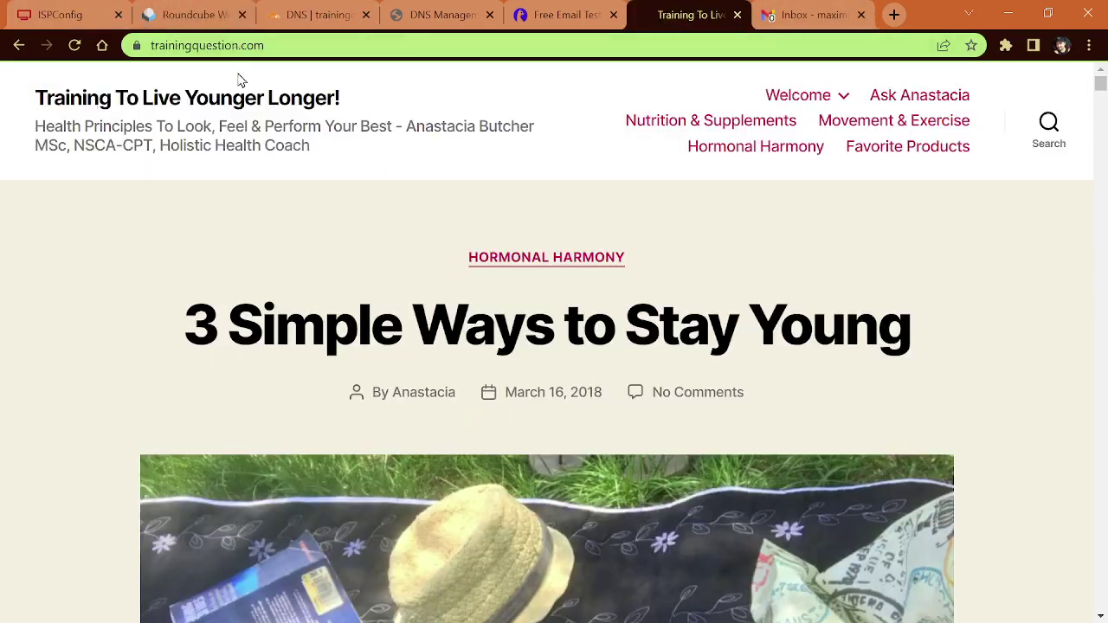
click(290, 15)
scroll(456, 459, down, 2)
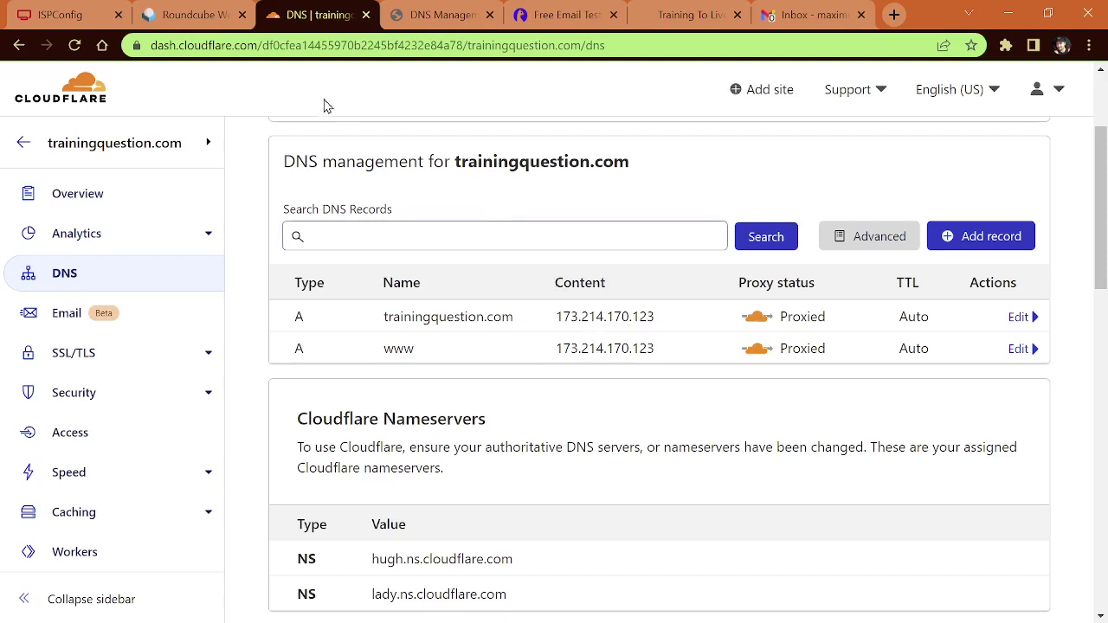
click(62, 18)
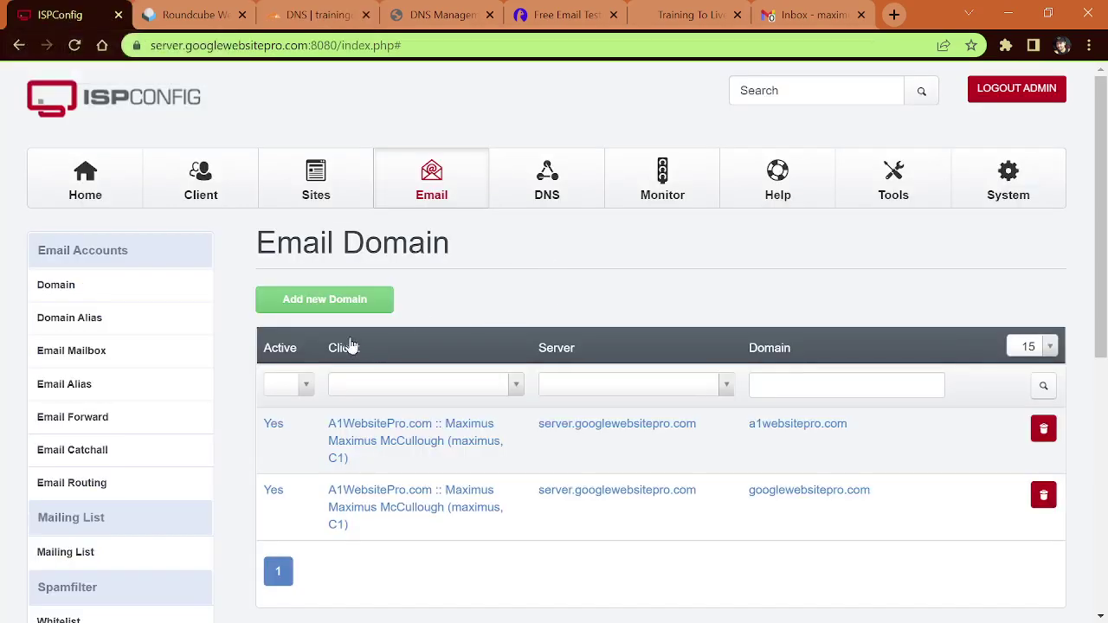
Step: Add mail domain trainingquestion.com for client A1WebsitePro.com with the Normal spam filter
click(328, 300)
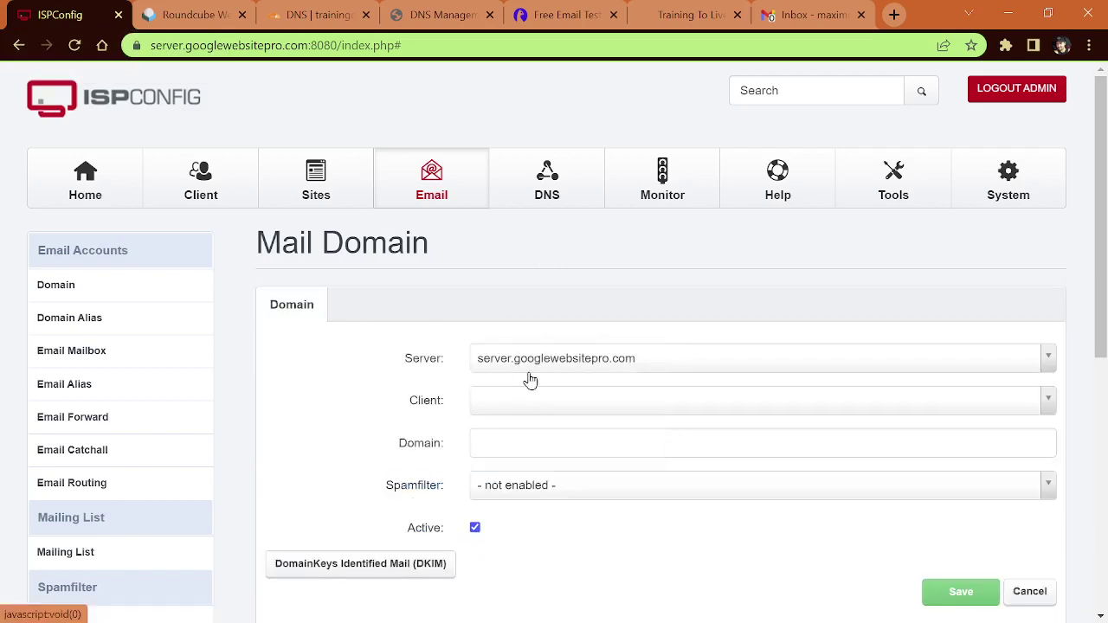
click(538, 412)
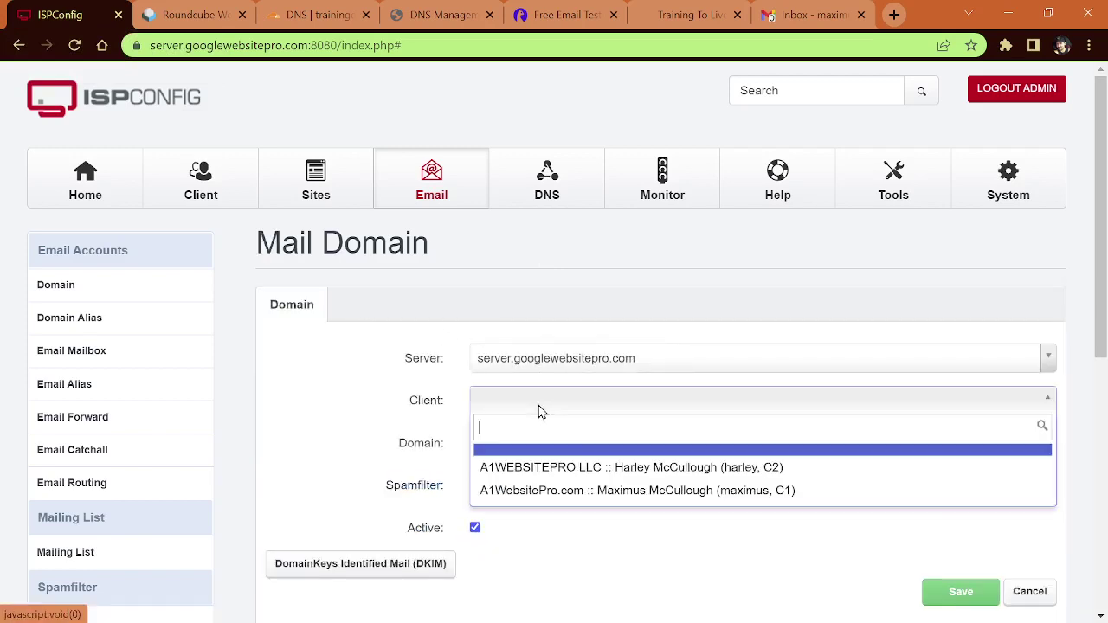
click(562, 493)
click(558, 447)
text(trainingque)
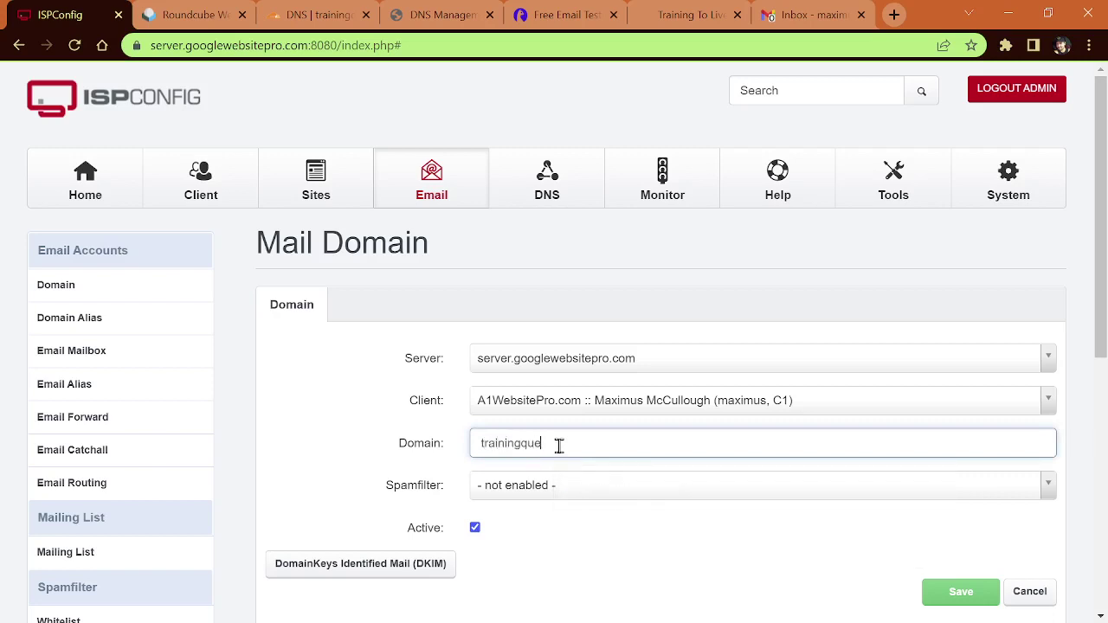
text(stion.com)
click(557, 487)
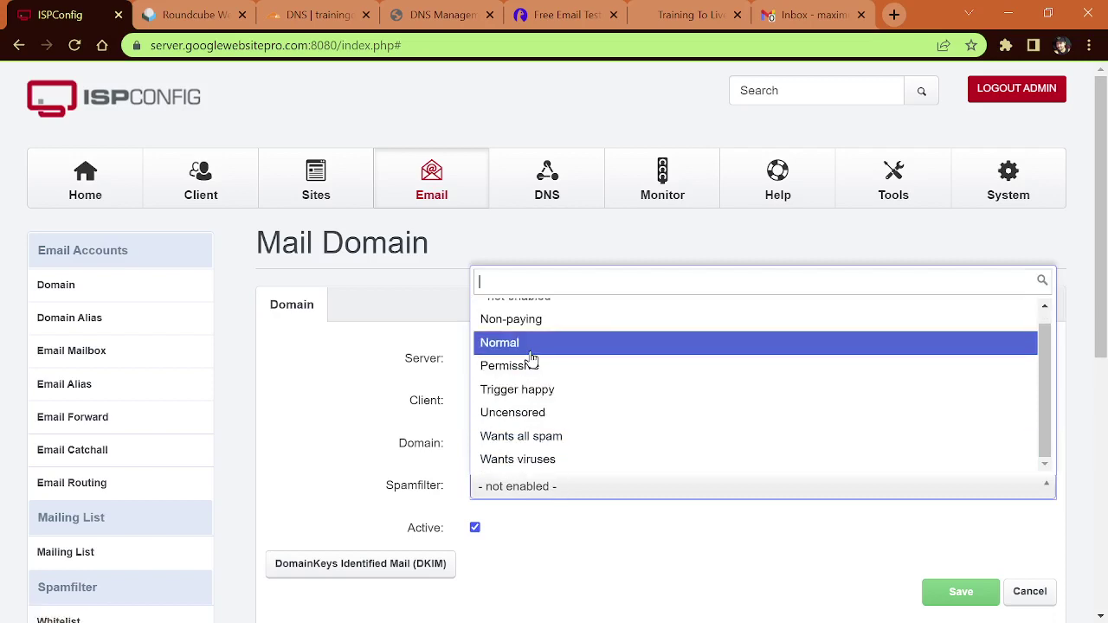
click(530, 350)
Step: Enable DKIM signing for trainingquestion.com
scroll(326, 440, down, 2)
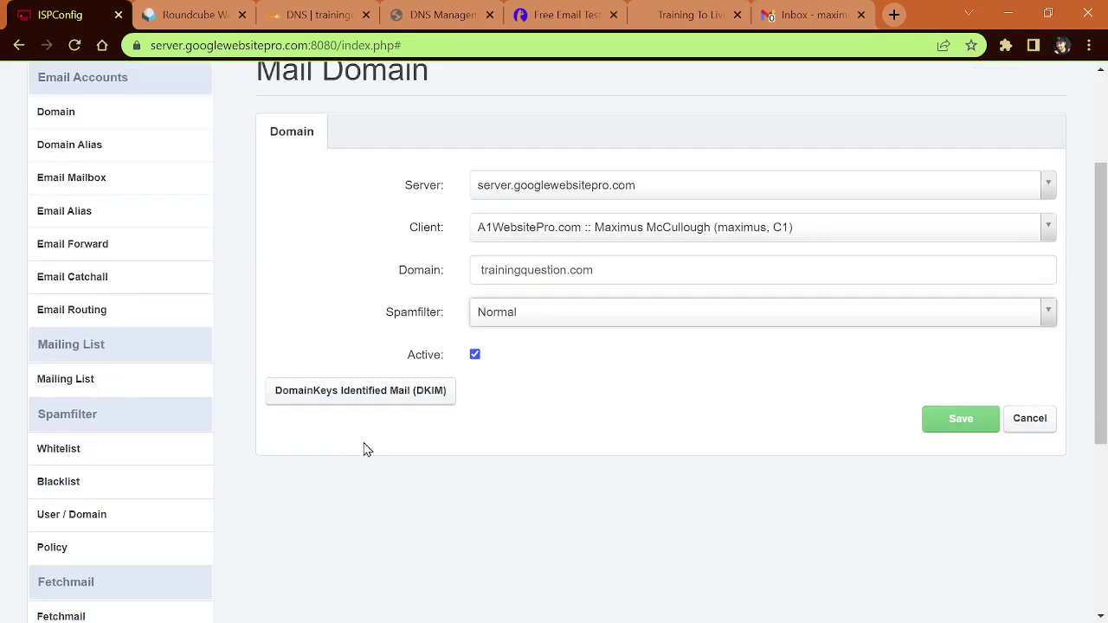
click(344, 399)
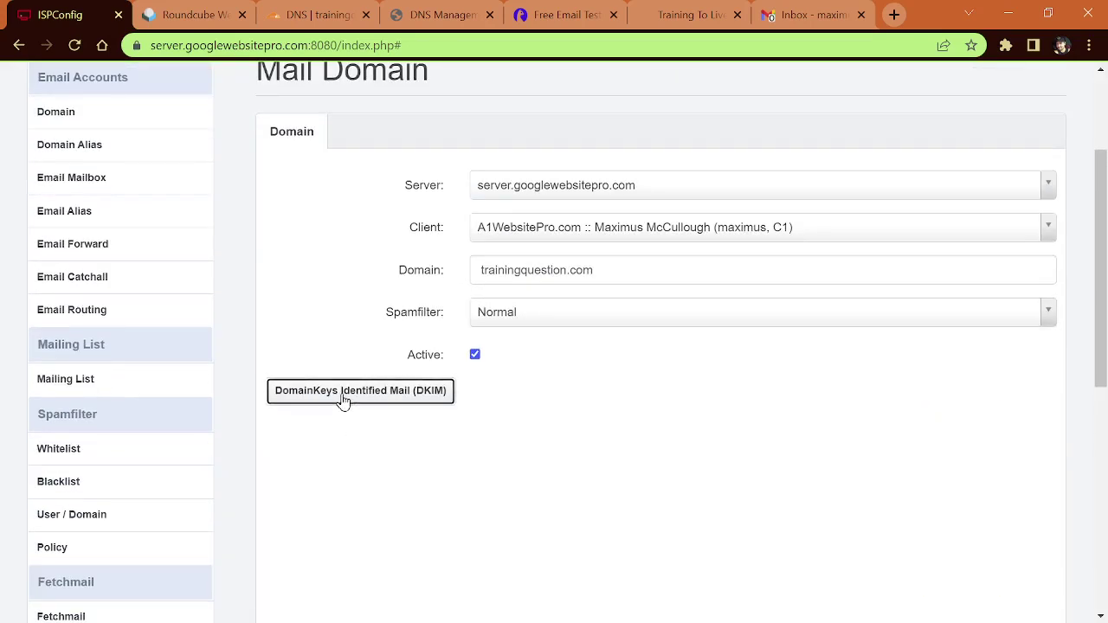
click(475, 420)
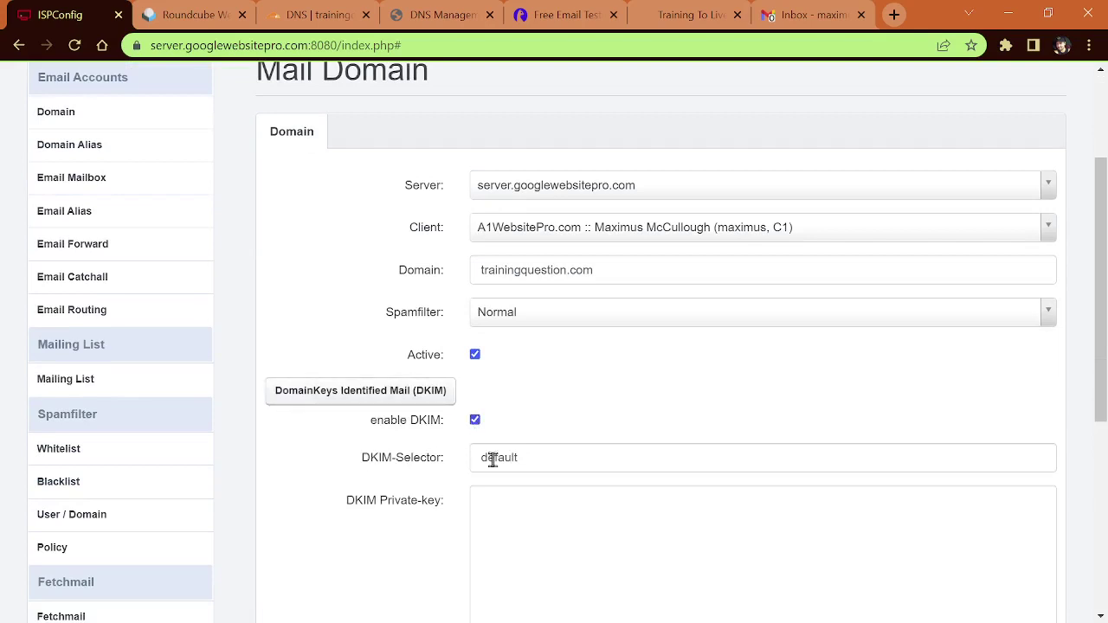
Step: Change the DKIM selector to key1 and generate the DKIM private key
double_click(499, 458)
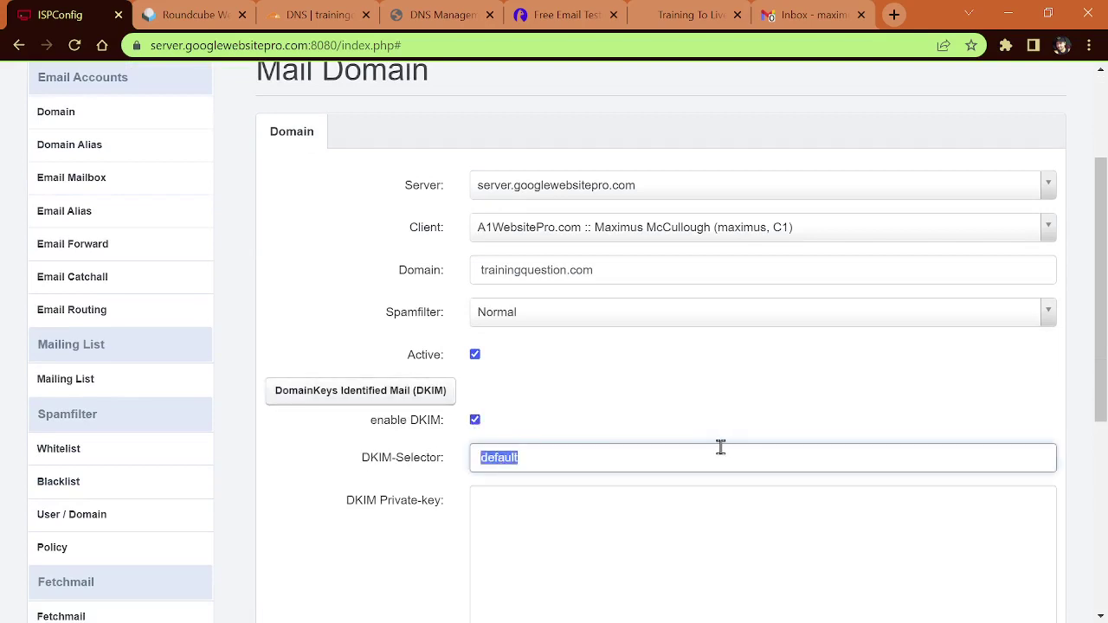
text(key1)
scroll(381, 502, down, 4)
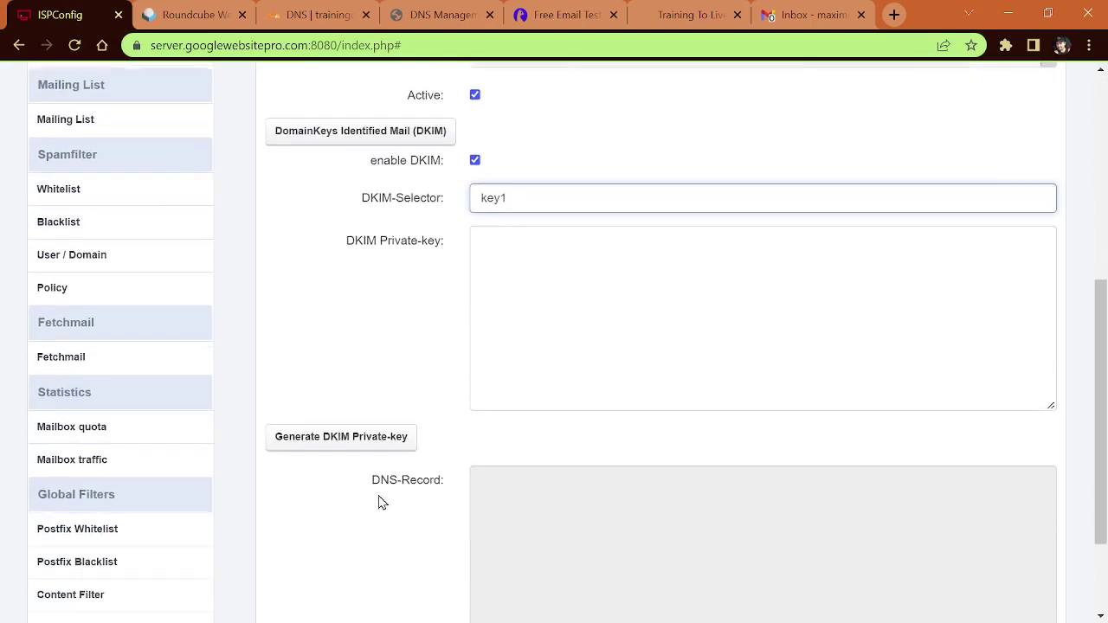
click(354, 358)
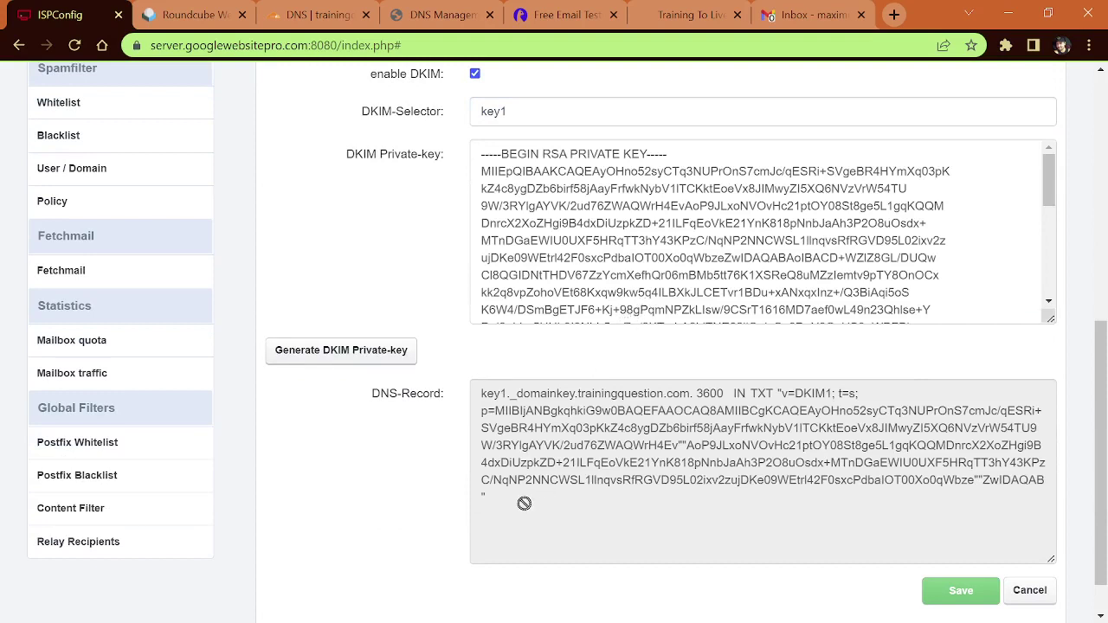
Step: Copy the generated DKIM DNS record and save the trainingquestion.com mail domain
drag(528, 503, 475, 388)
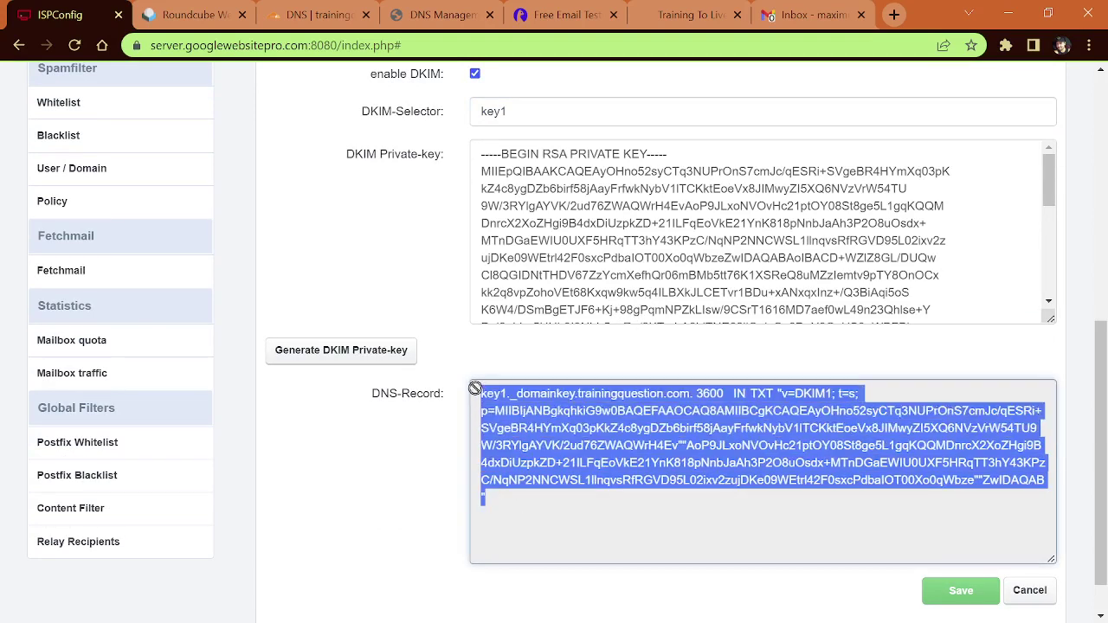
right_click(529, 426)
click(567, 433)
click(969, 592)
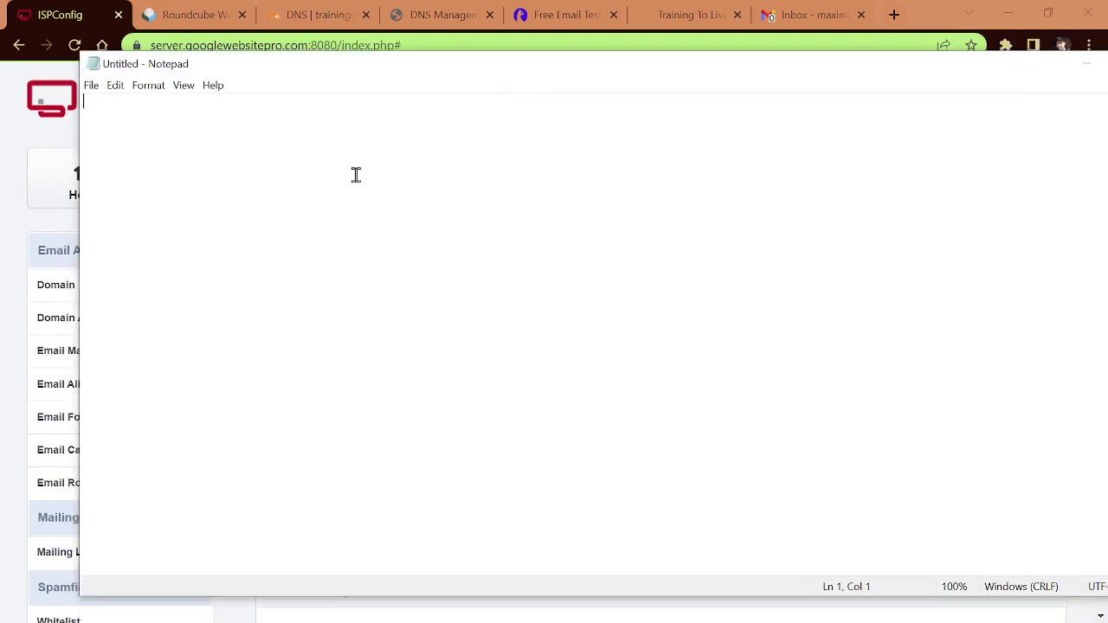
Step: Paste the key1._domainkey DKIM TXT record into the blank note, then put Notepad aside
key(ctrl+v)
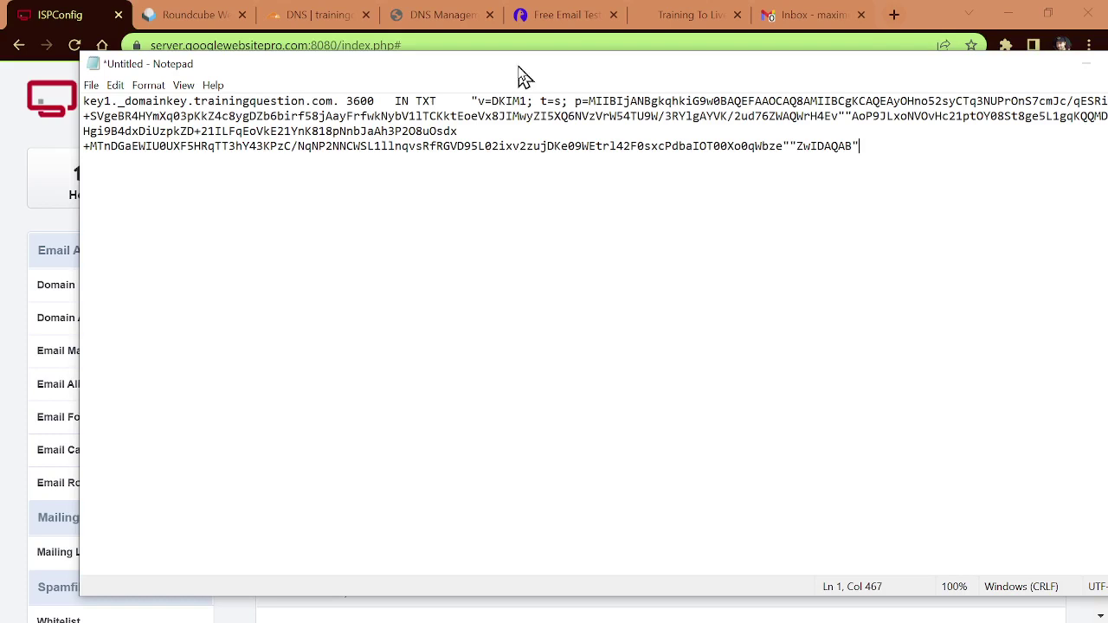
drag(522, 78, 444, 126)
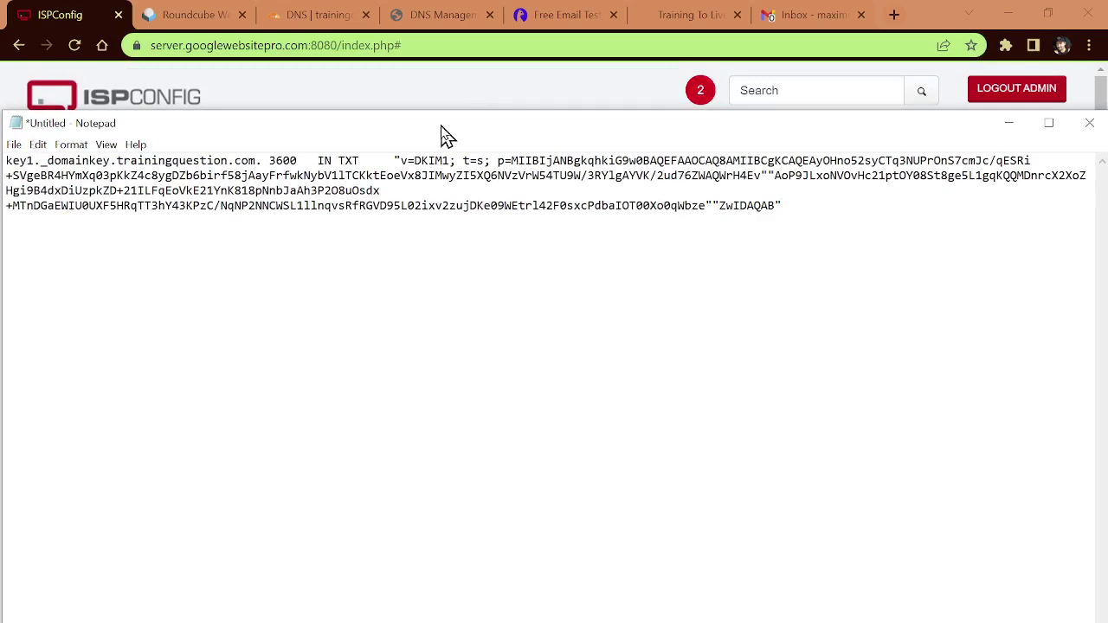
drag(448, 135, 449, 136)
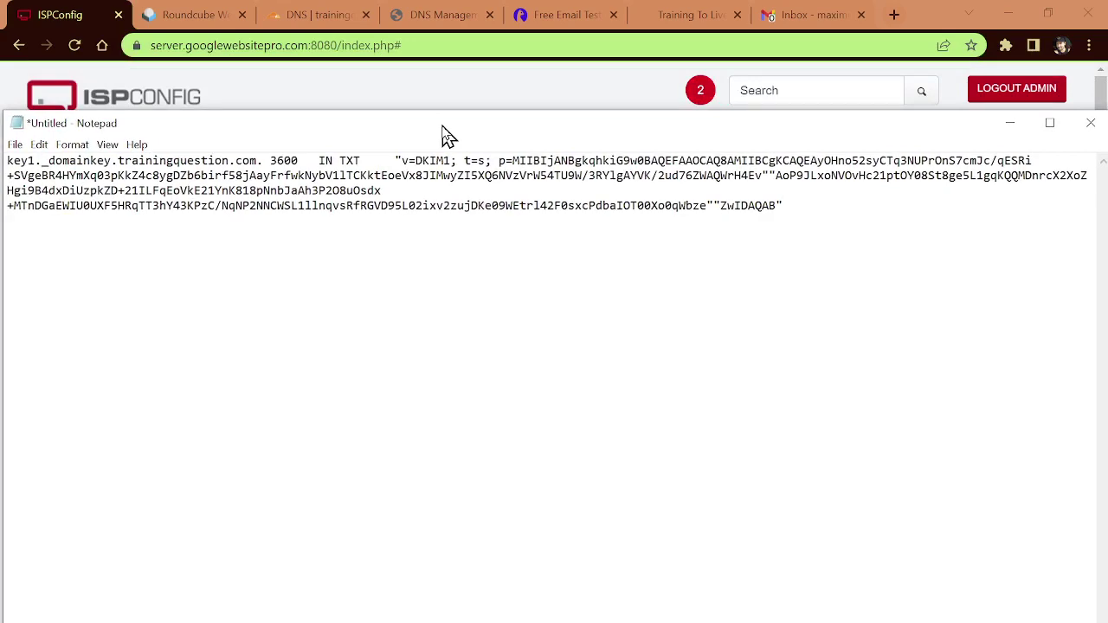
key(alt+Tab)
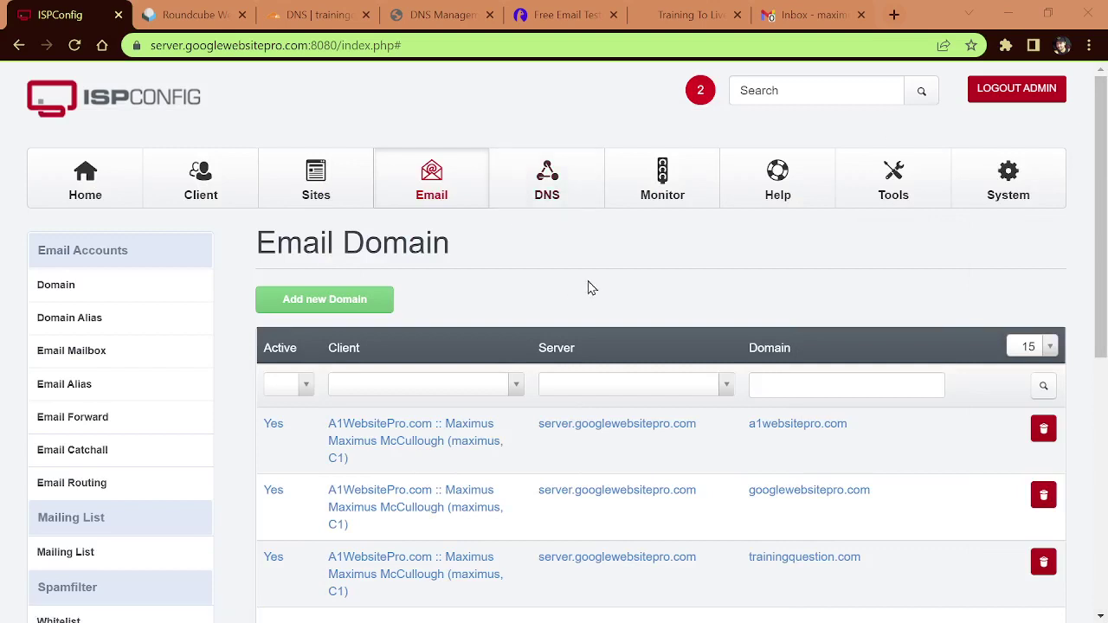
Step: Confirm trainingquestion.com is listed among mail domains, then go to the Email Mailbox list
scroll(586, 460, down, 2)
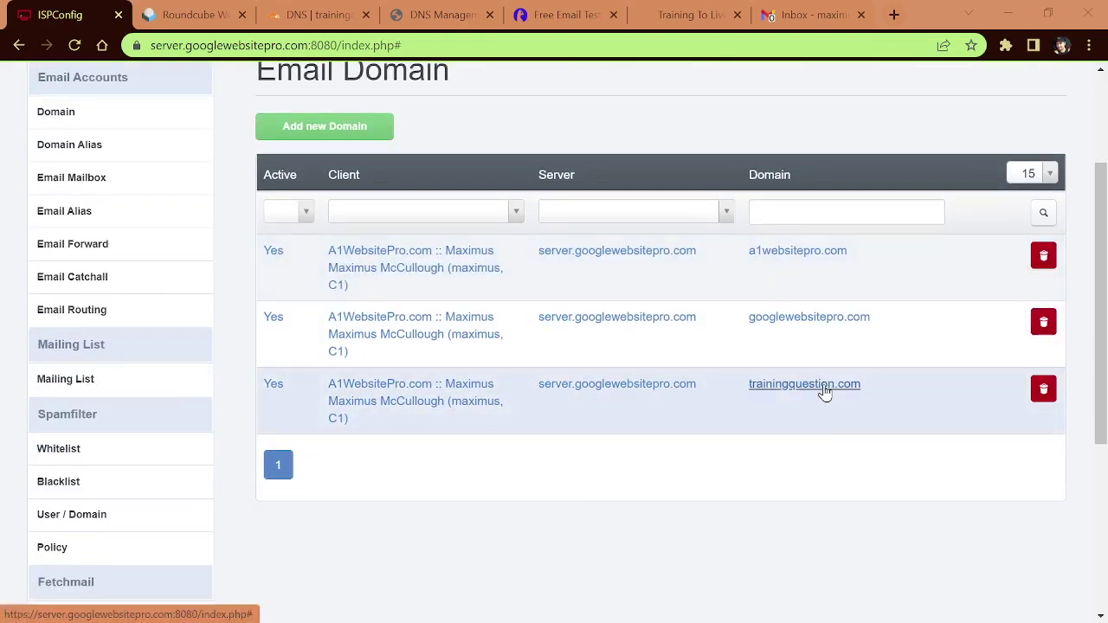
scroll(816, 421, up, 2)
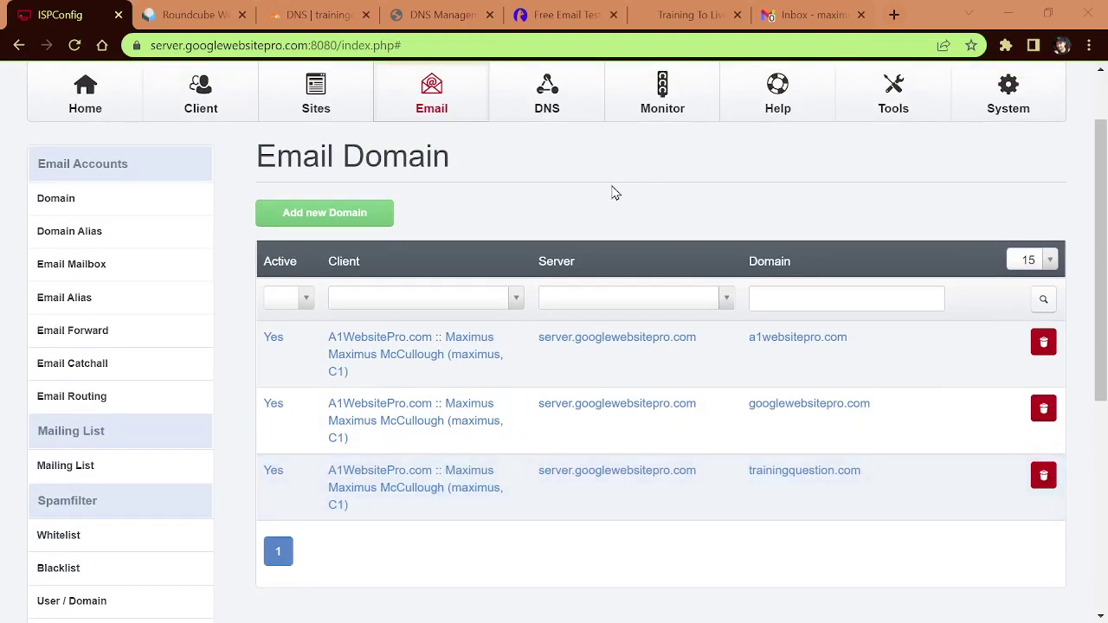
scroll(666, 251, up, 1)
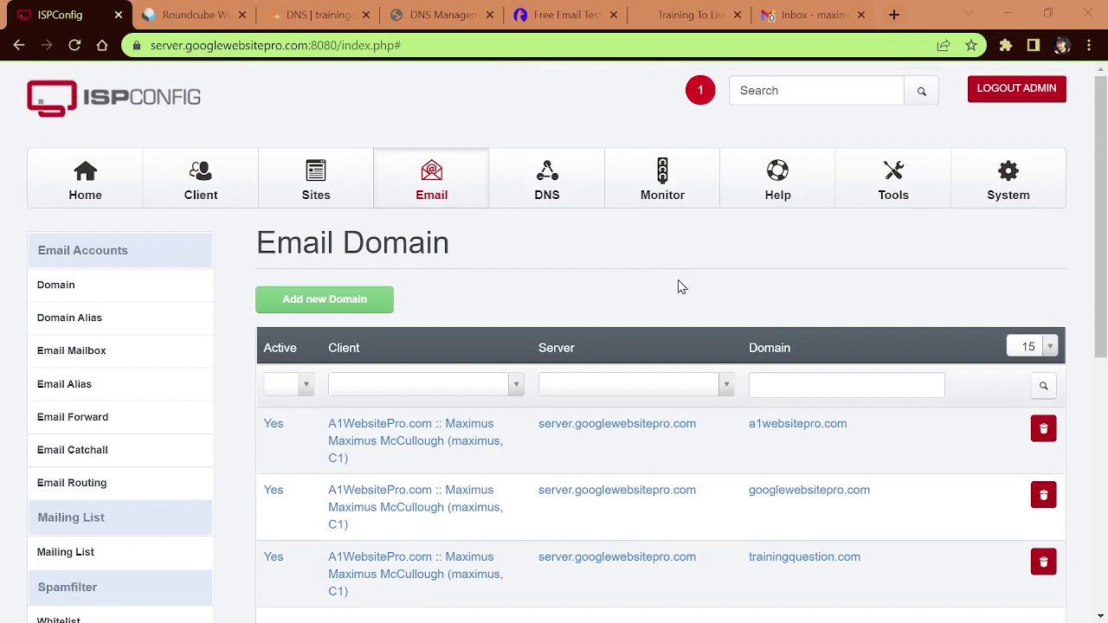
click(60, 355)
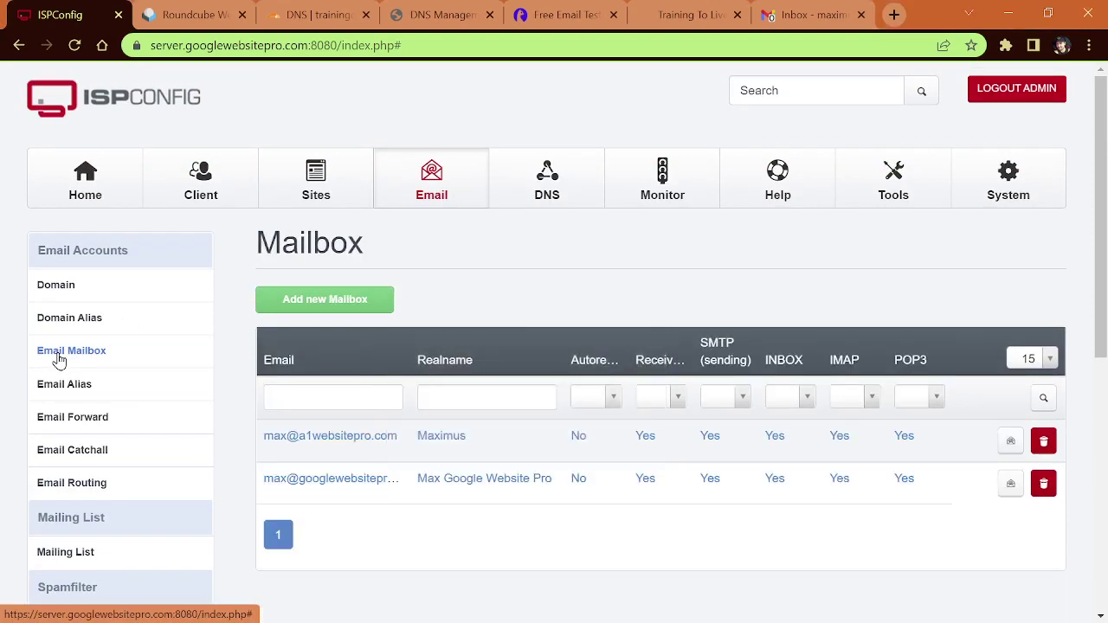
click(325, 301)
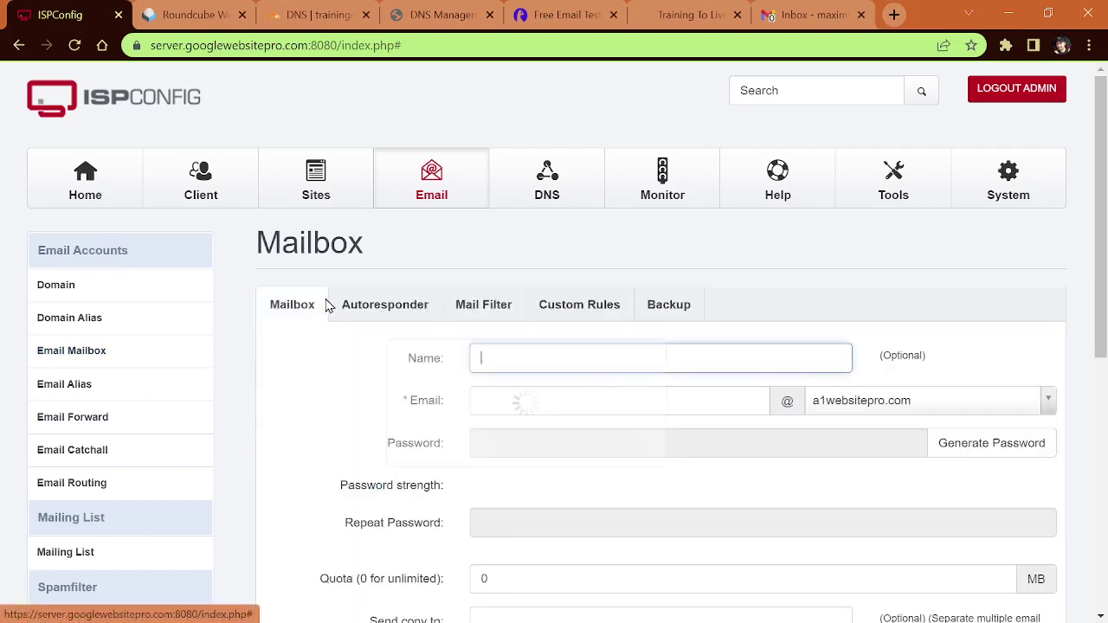
click(554, 360)
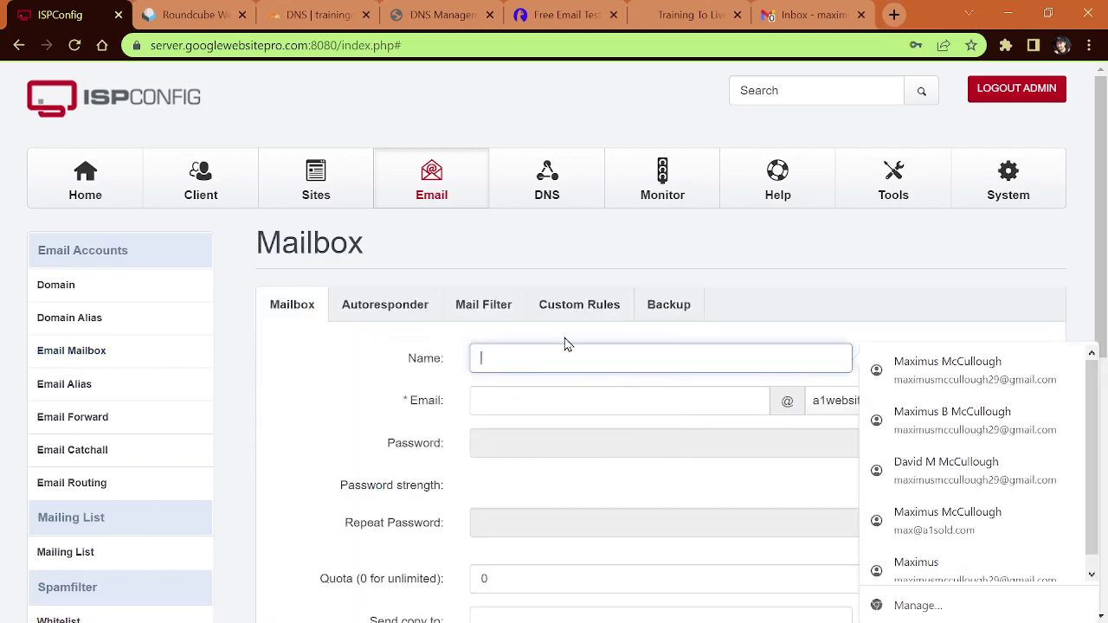
text(Maximus)
key(Tab)
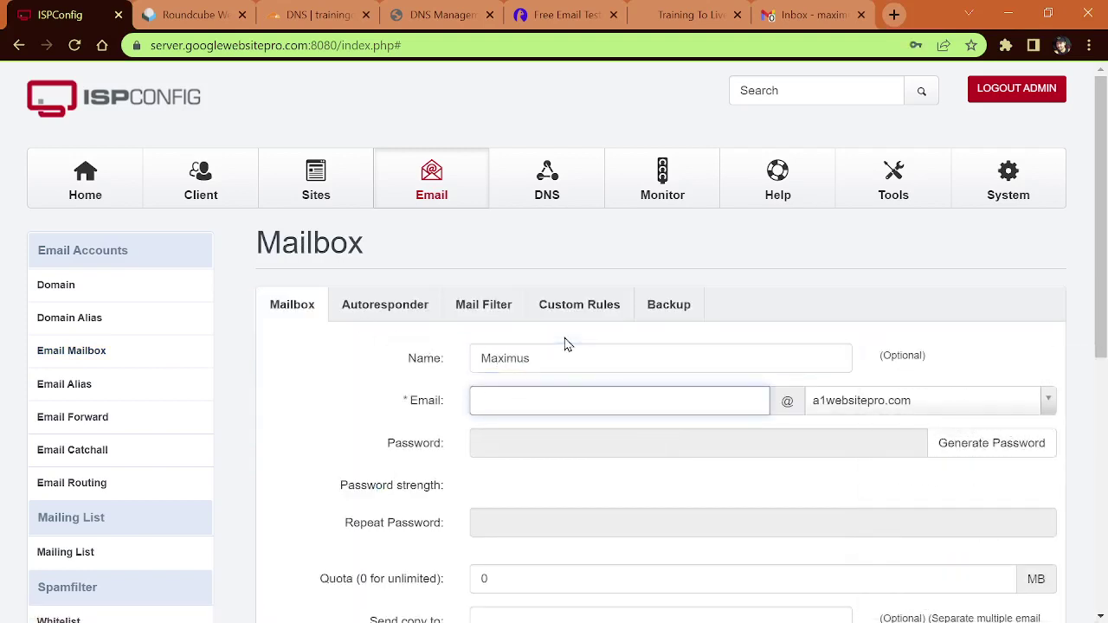
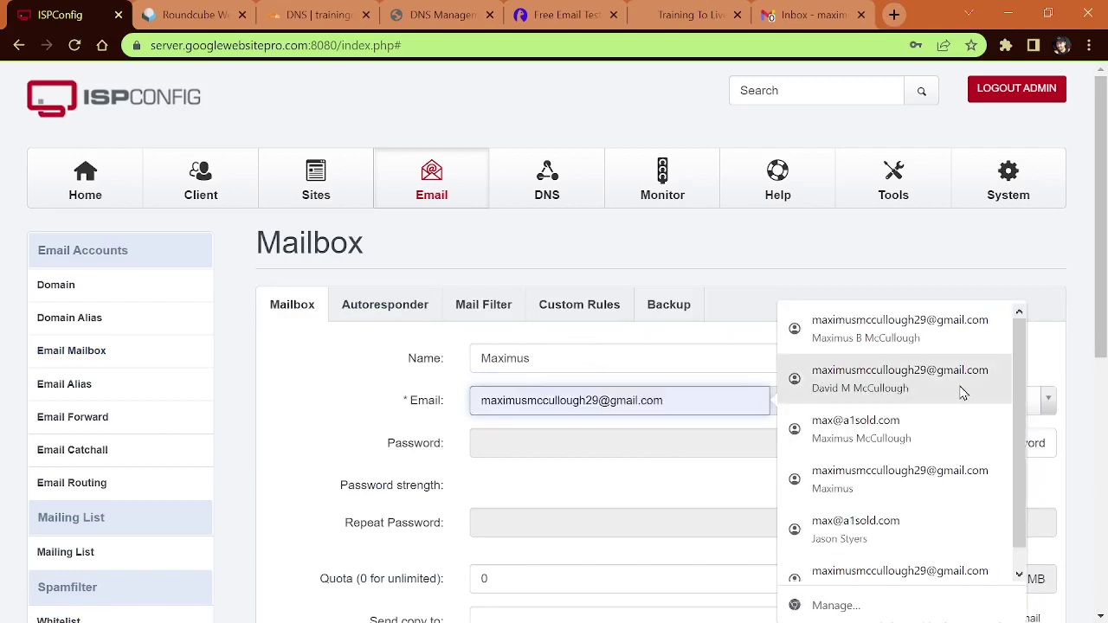
click(673, 361)
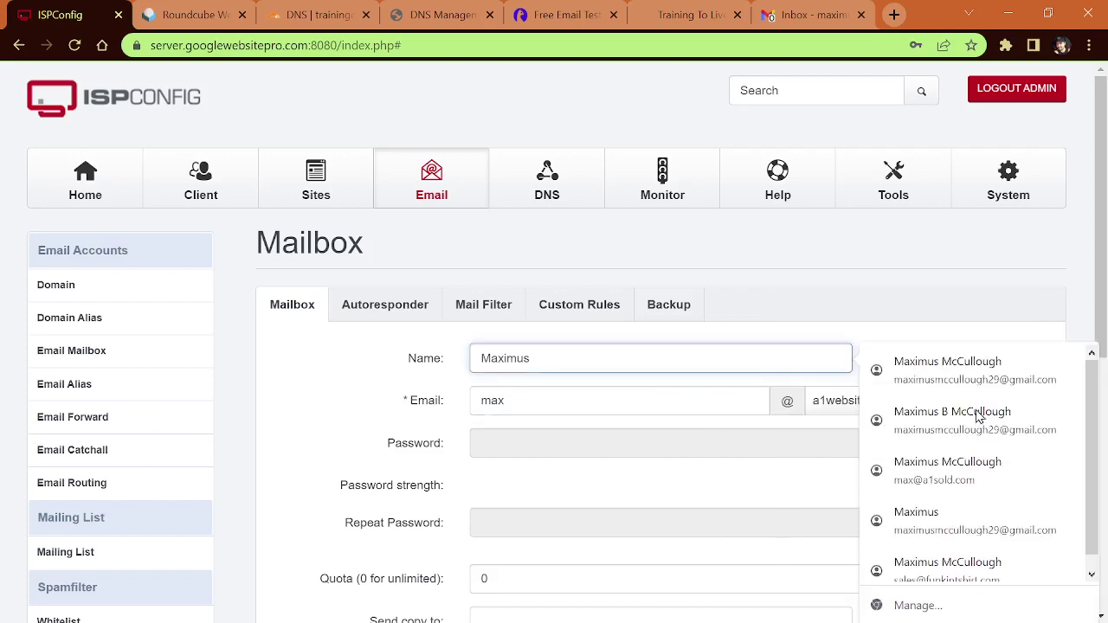
click(1049, 400)
click(871, 502)
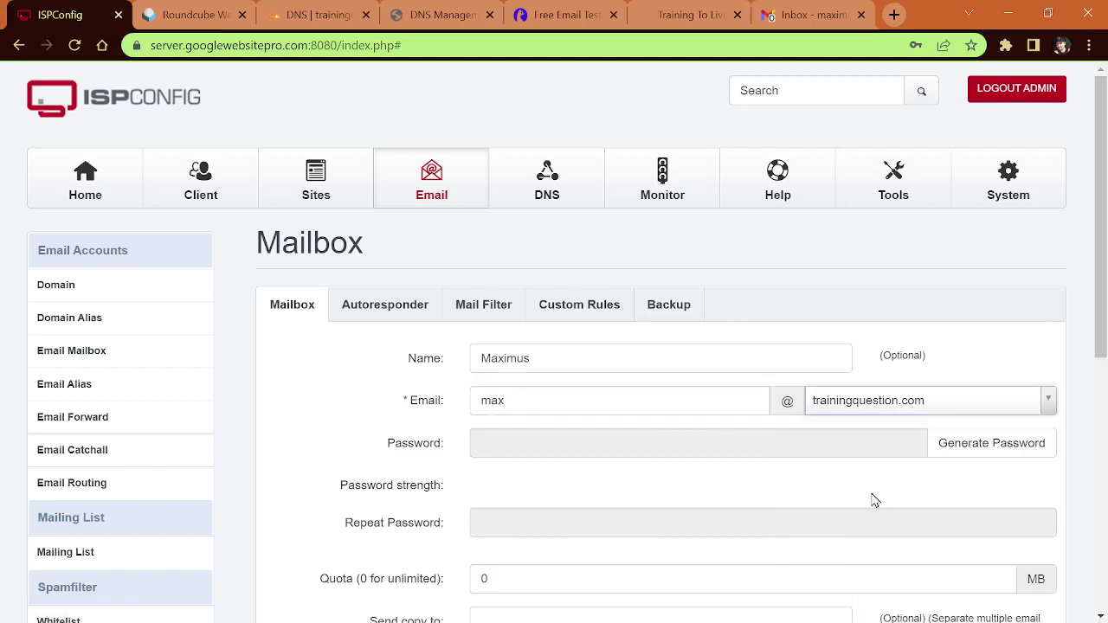
Step: Enter and repeat a very strong password for the mailbox
click(712, 444)
text(••)
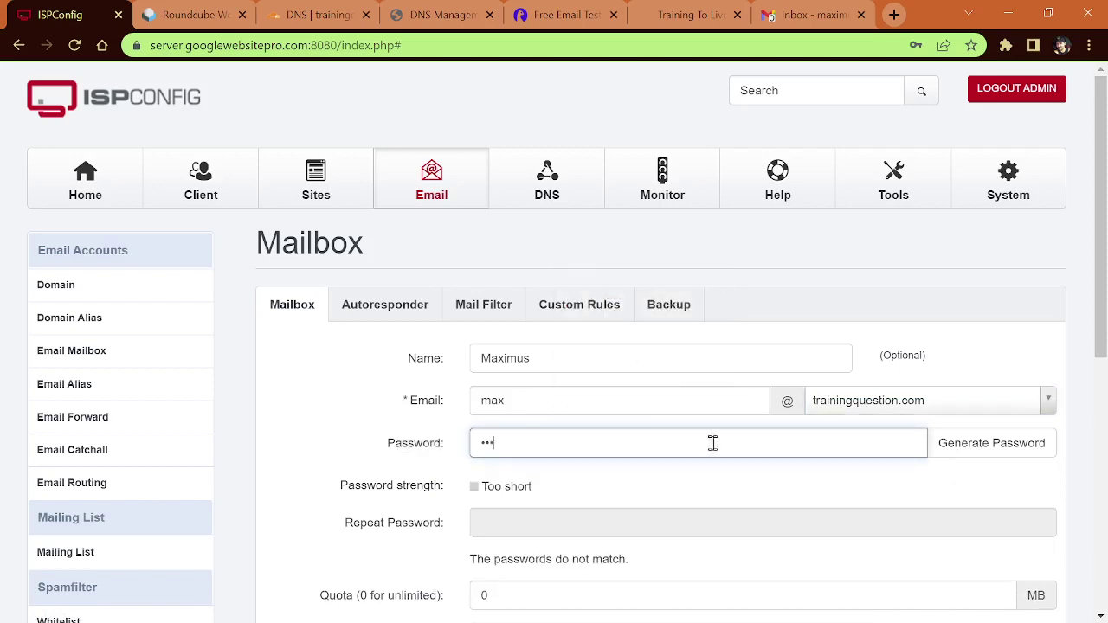
text(•••••••••)
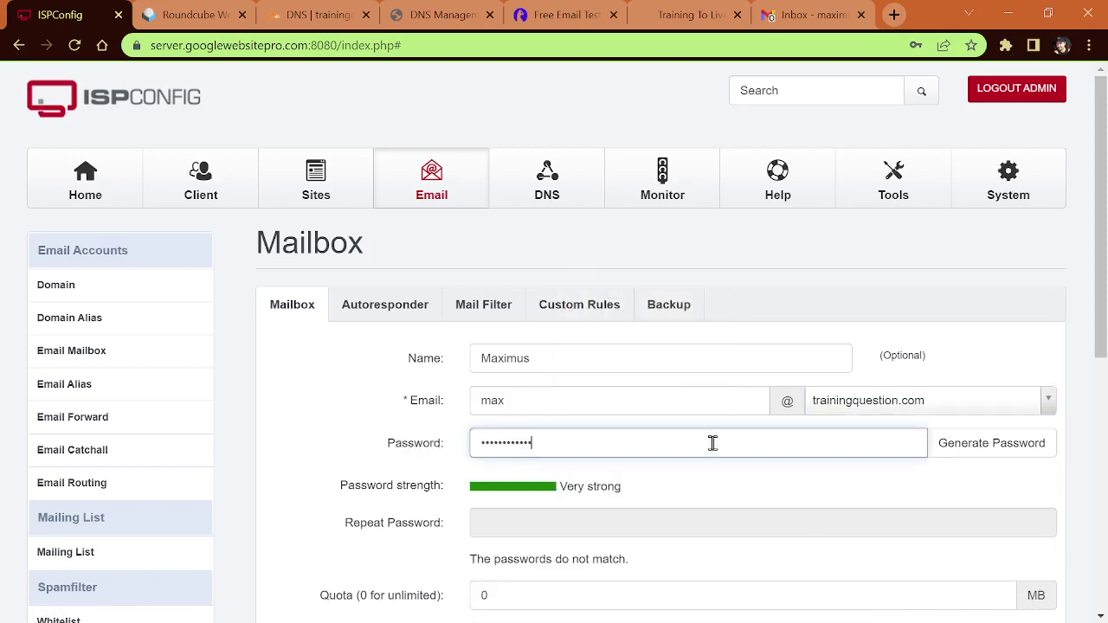
click(433, 522)
text(••)
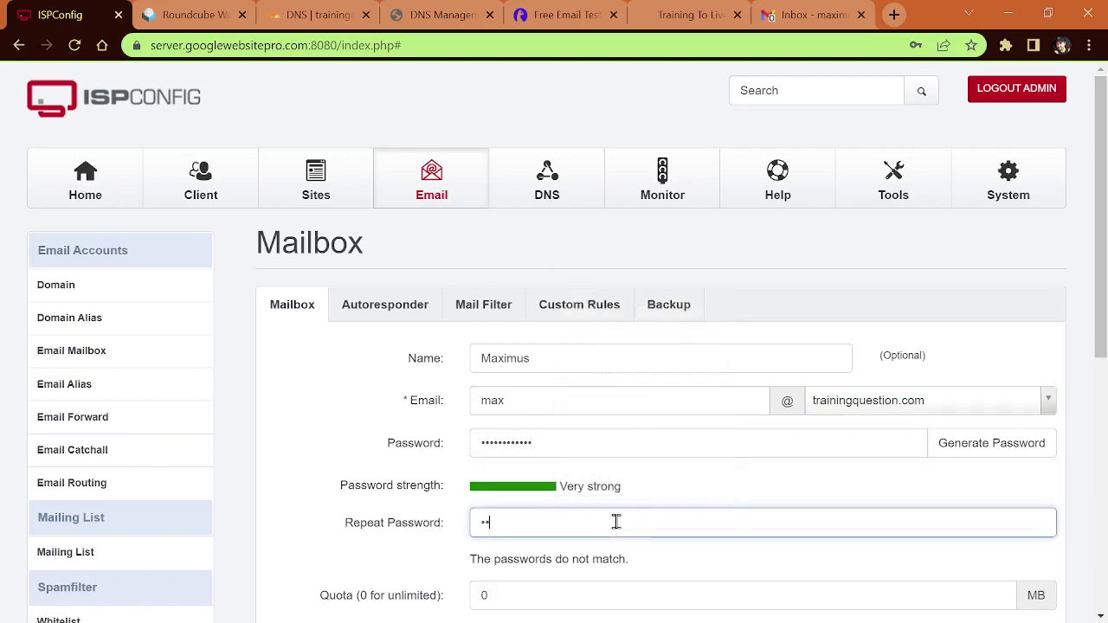
text(••••)
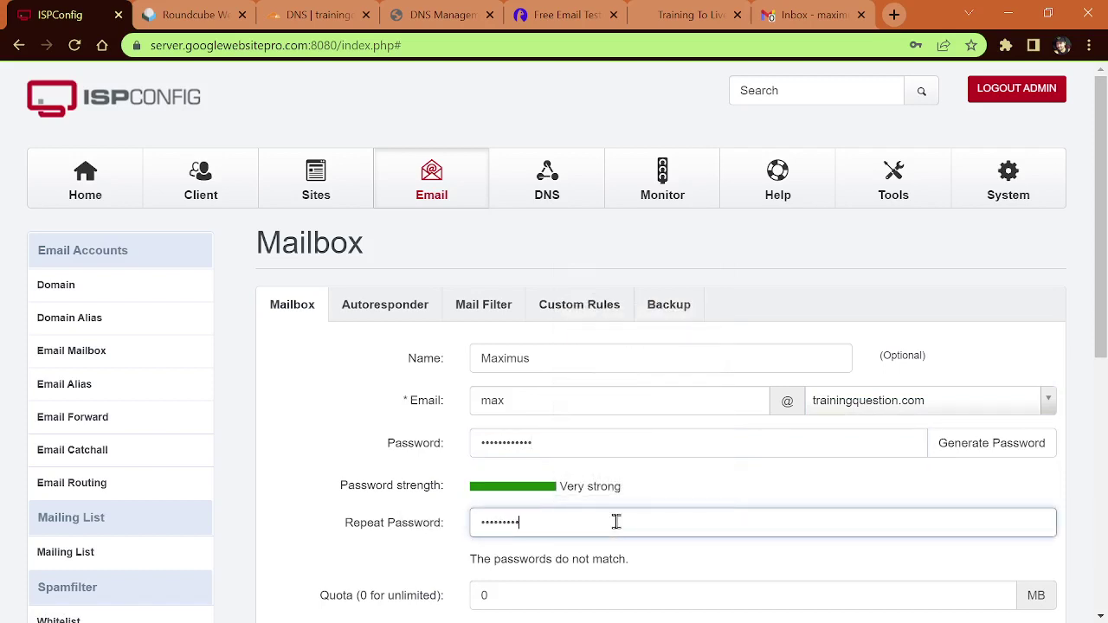
Step: Set the mailbox spam filter to Normal, save it, and open it in webmail
scroll(416, 571, down, 3)
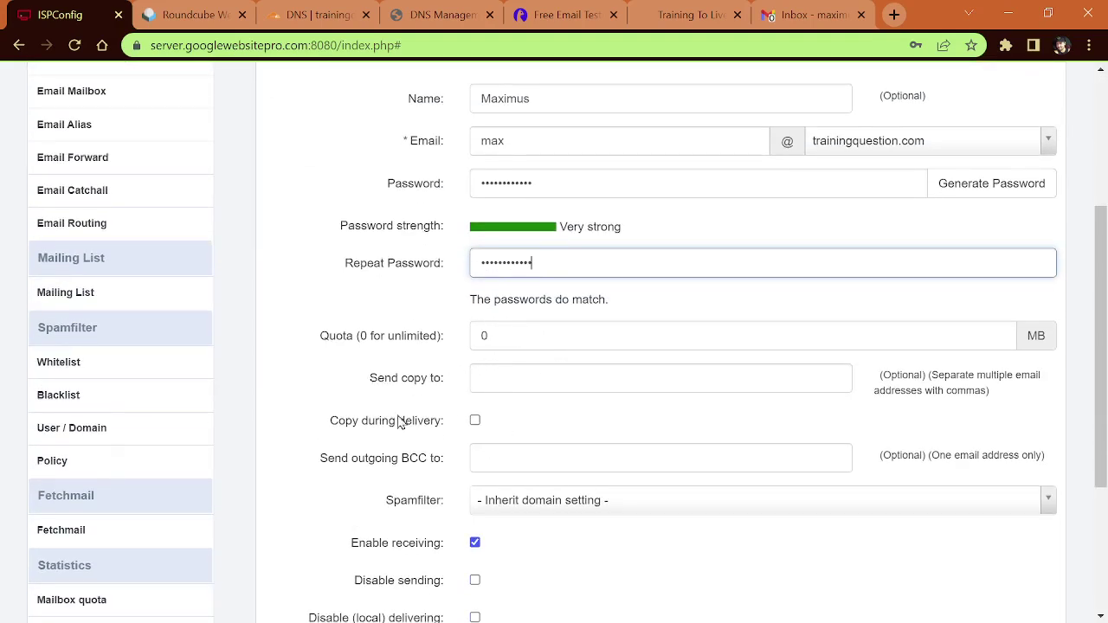
scroll(446, 400, down, 1)
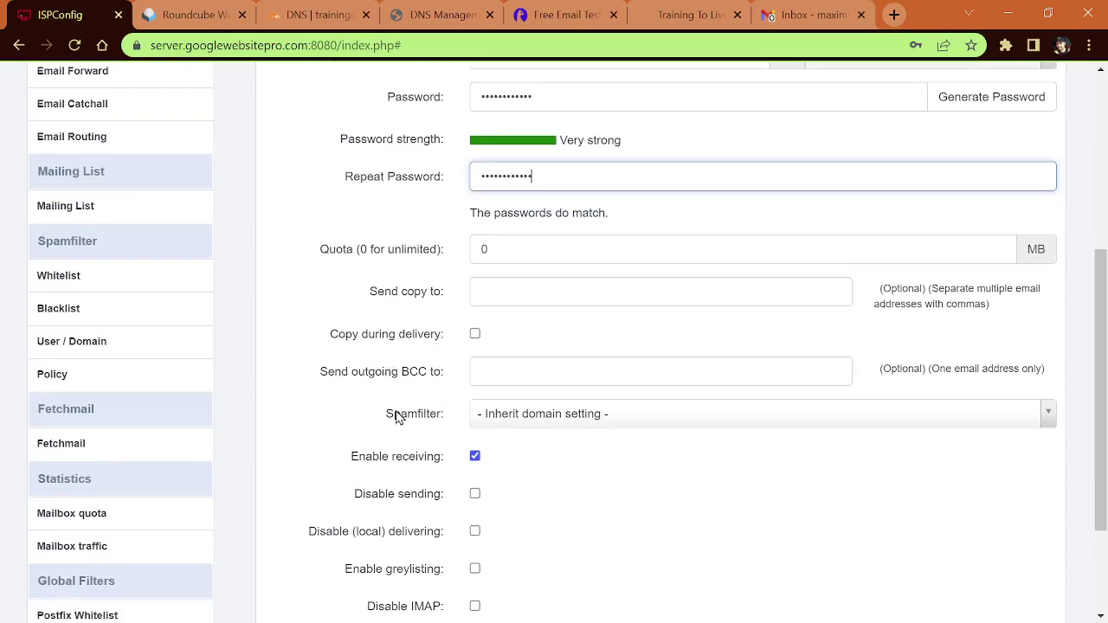
click(516, 424)
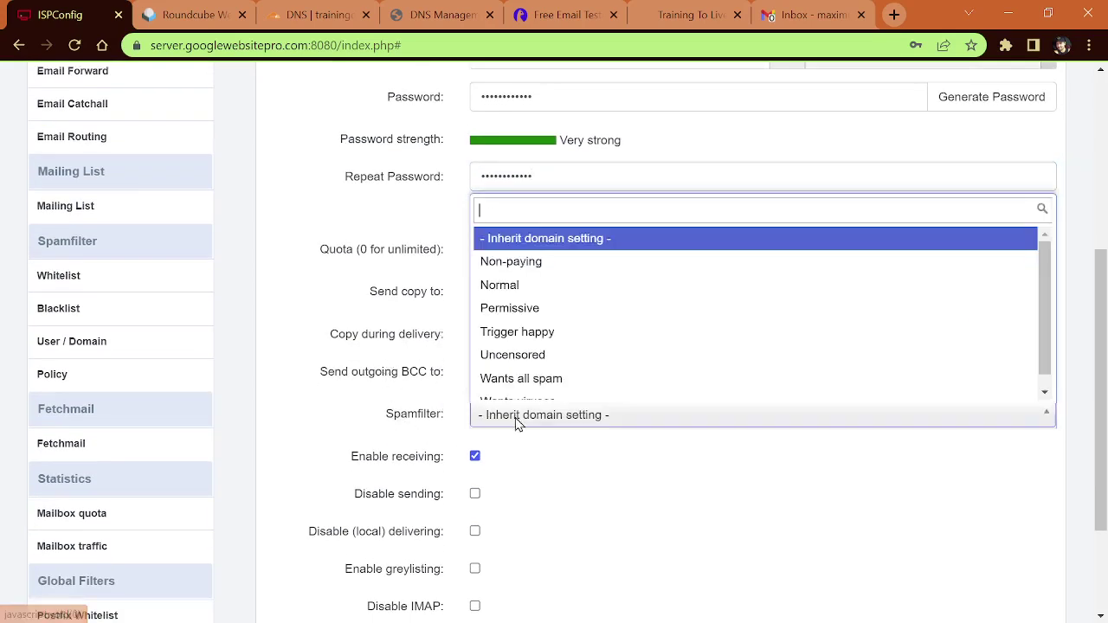
click(540, 286)
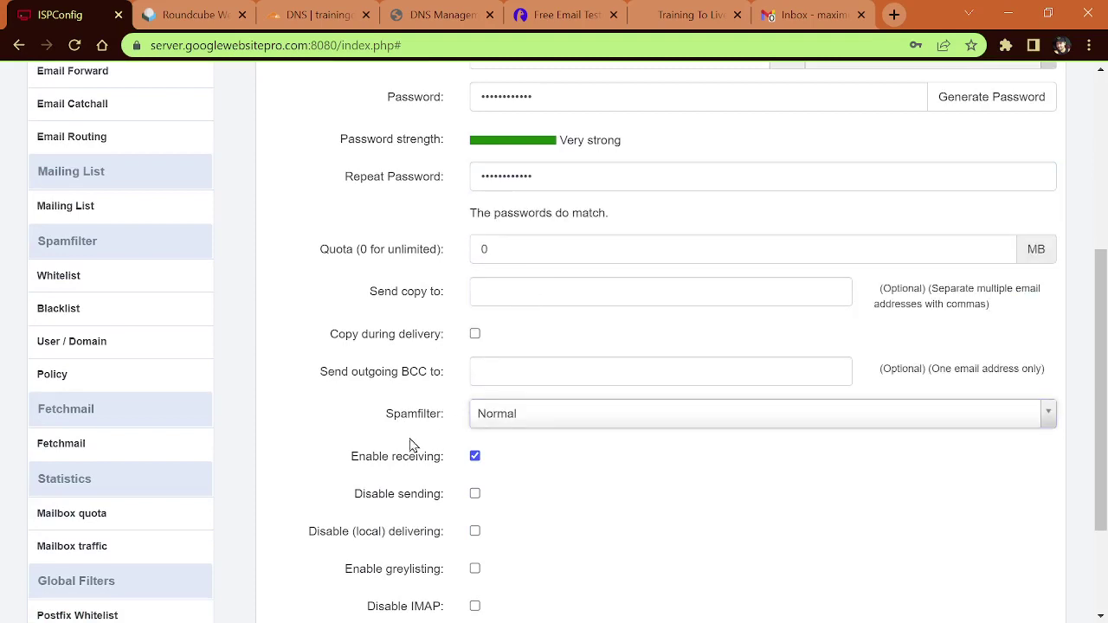
scroll(398, 450, down, 3)
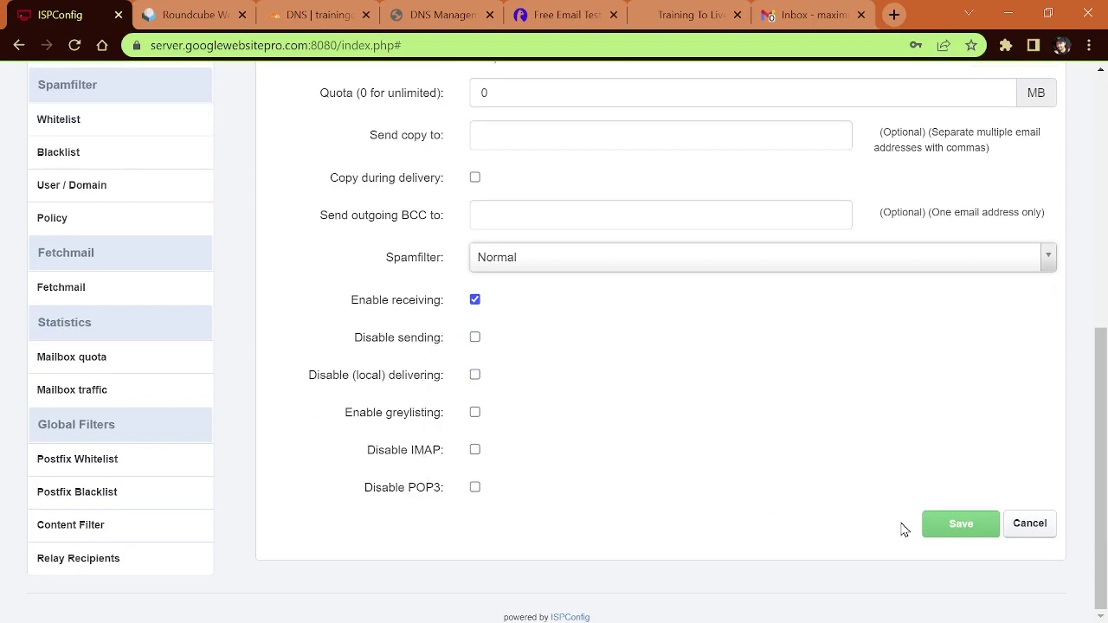
click(958, 526)
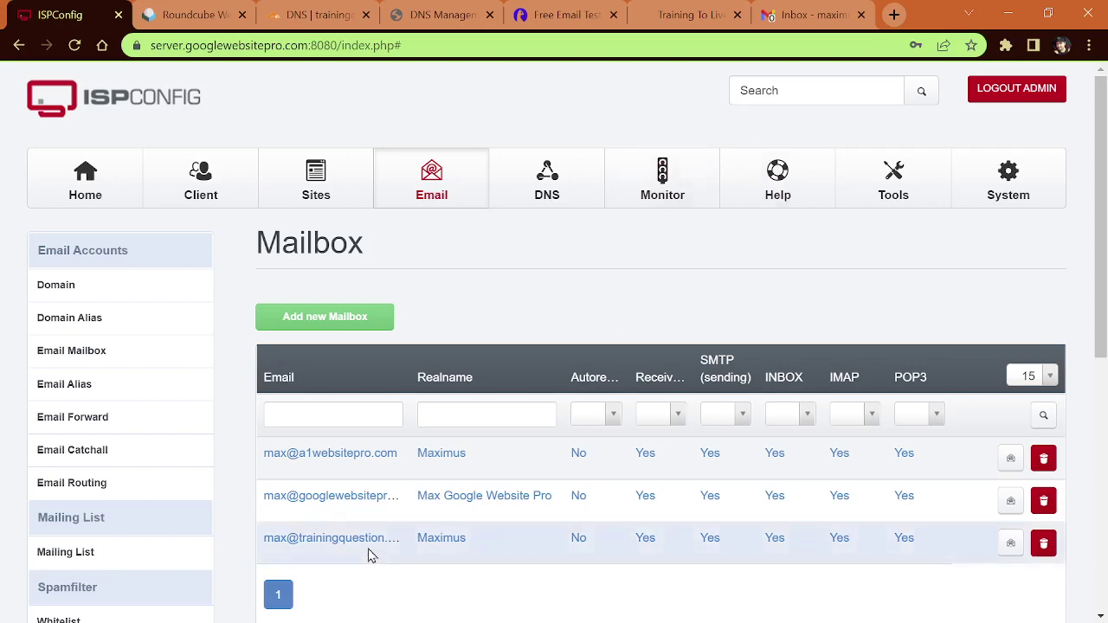
click(1011, 545)
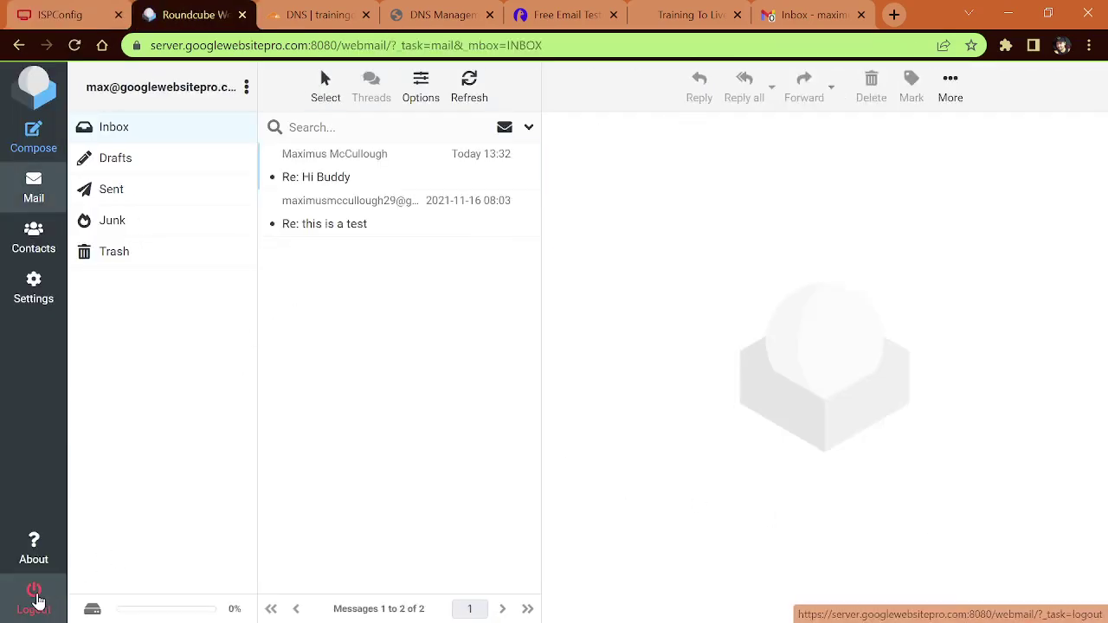
Step: Log out, then sign into the trainingquestion.com mailbox by changing the username's domain and entering its password
click(35, 598)
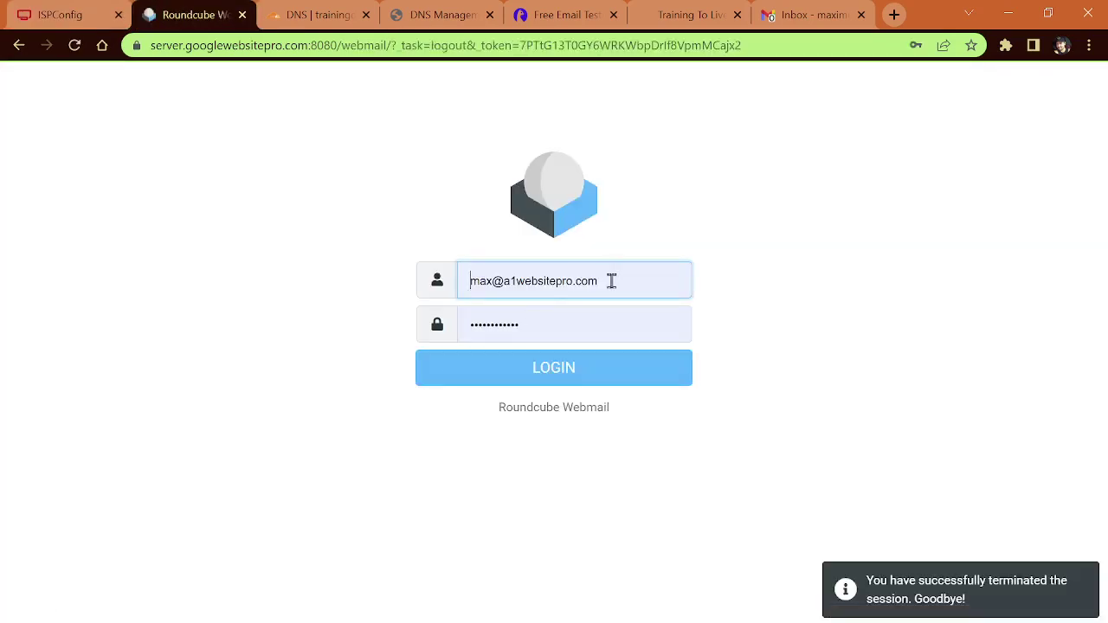
drag(609, 279, 512, 282)
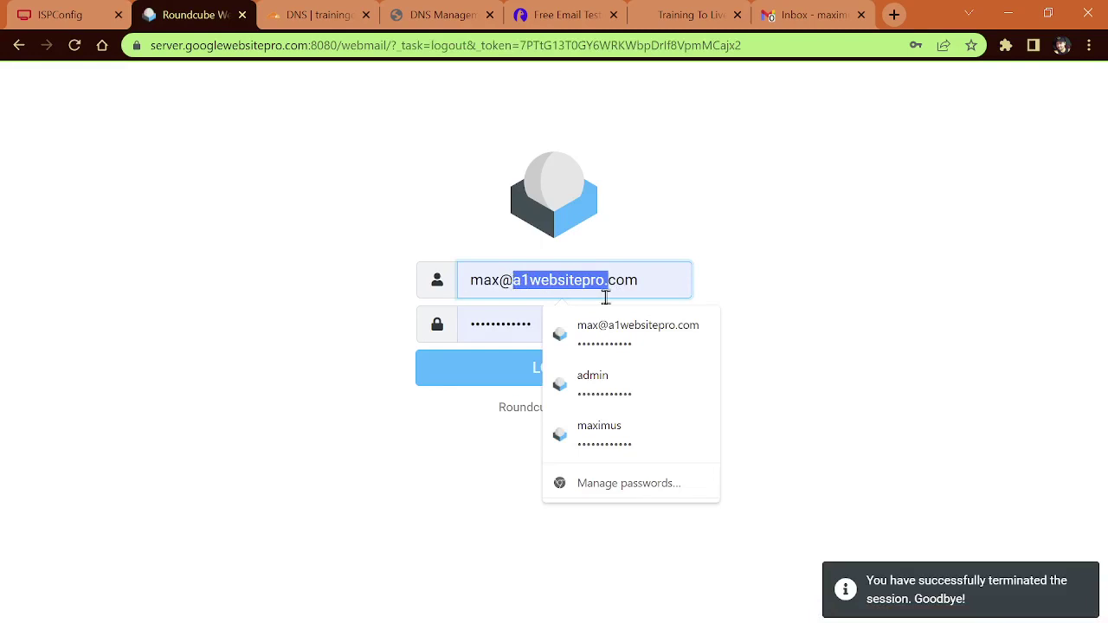
text(training)
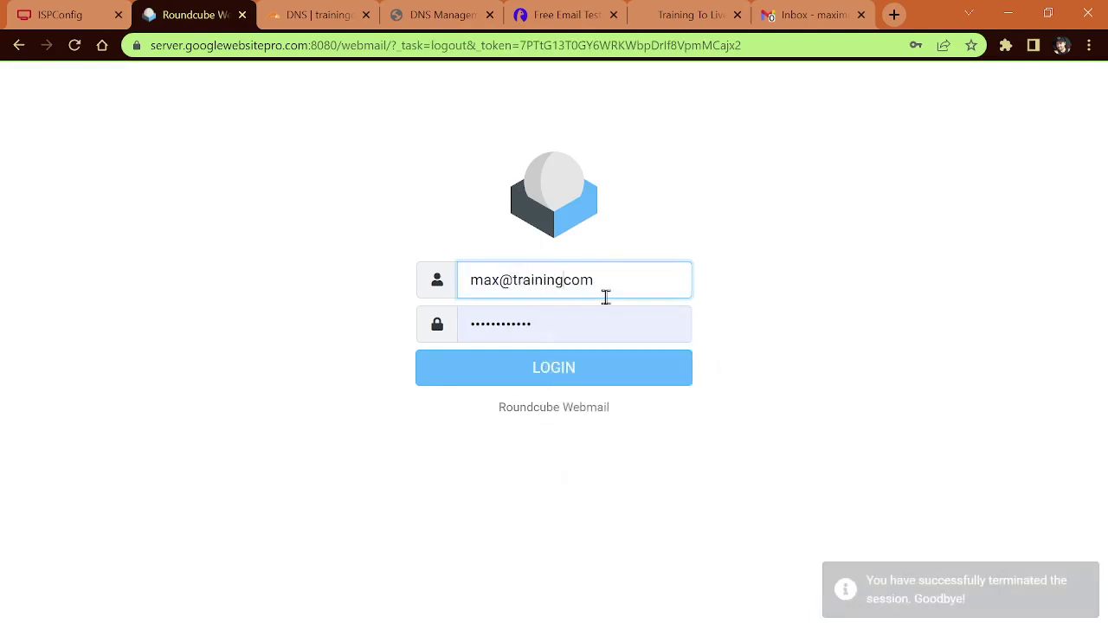
text(question)
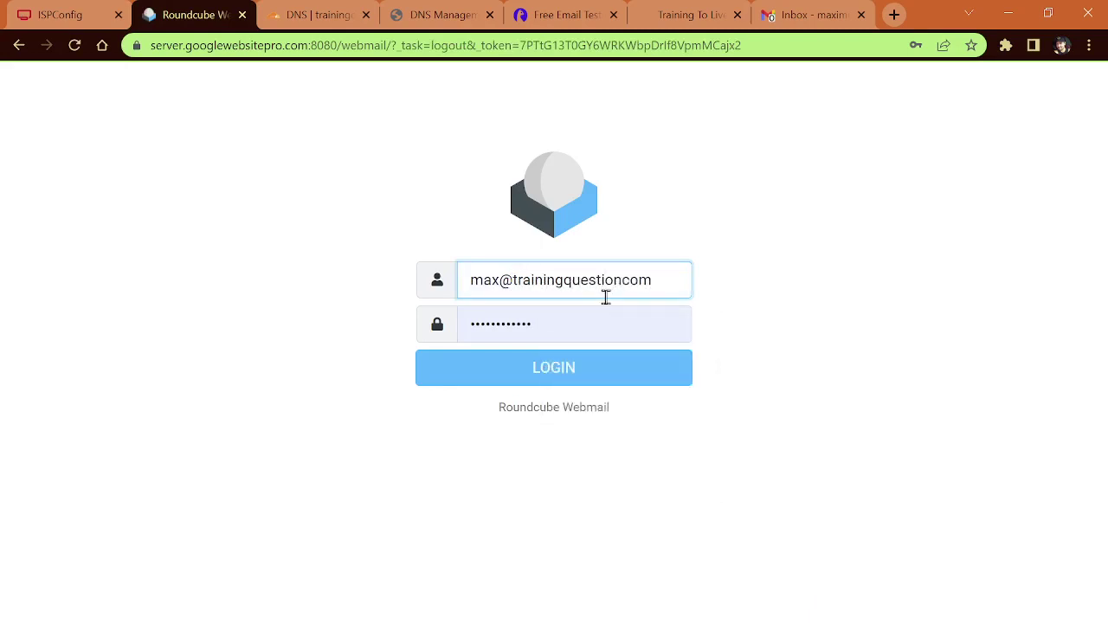
text(.)
click(571, 320)
text(••)
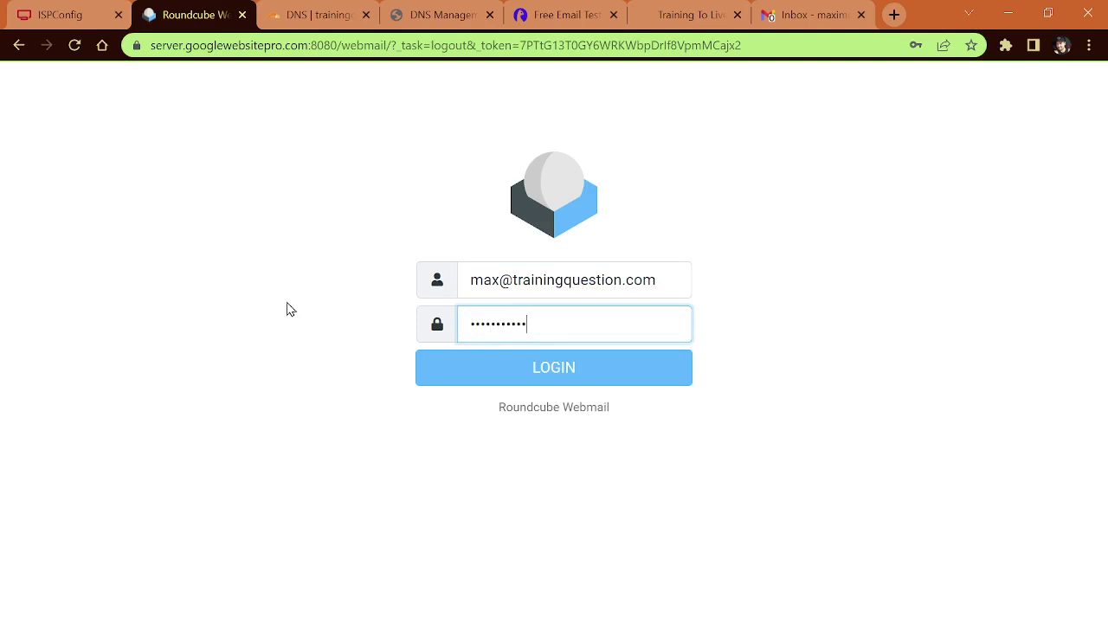
click(537, 379)
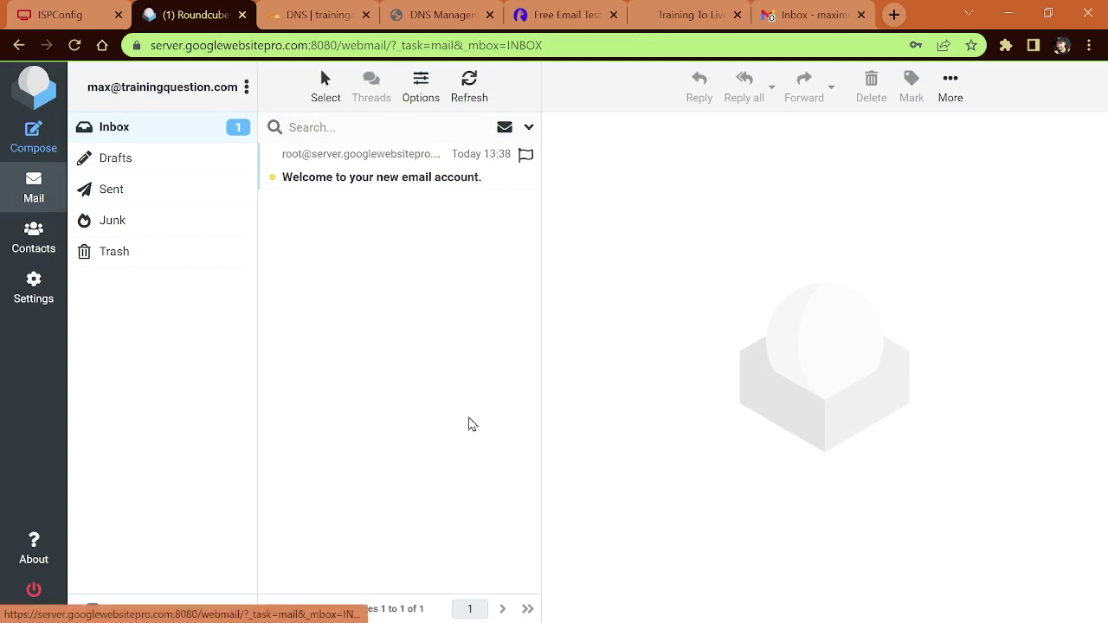
Step: Send an email with subject 'Hi There' and body 'How are you?' to the Gmail address
click(381, 177)
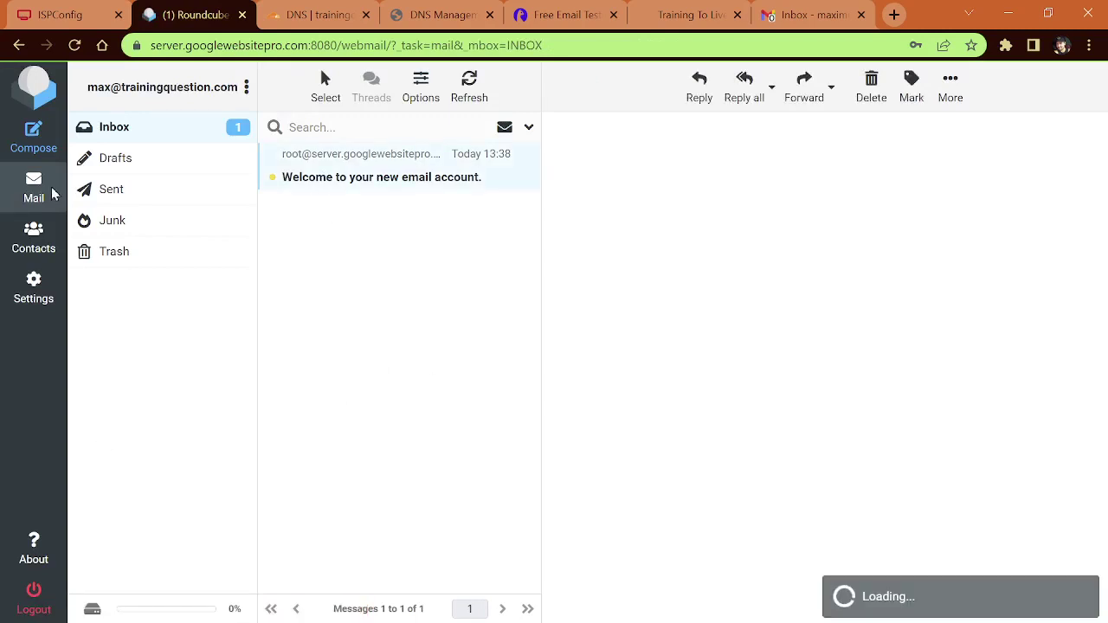
click(37, 137)
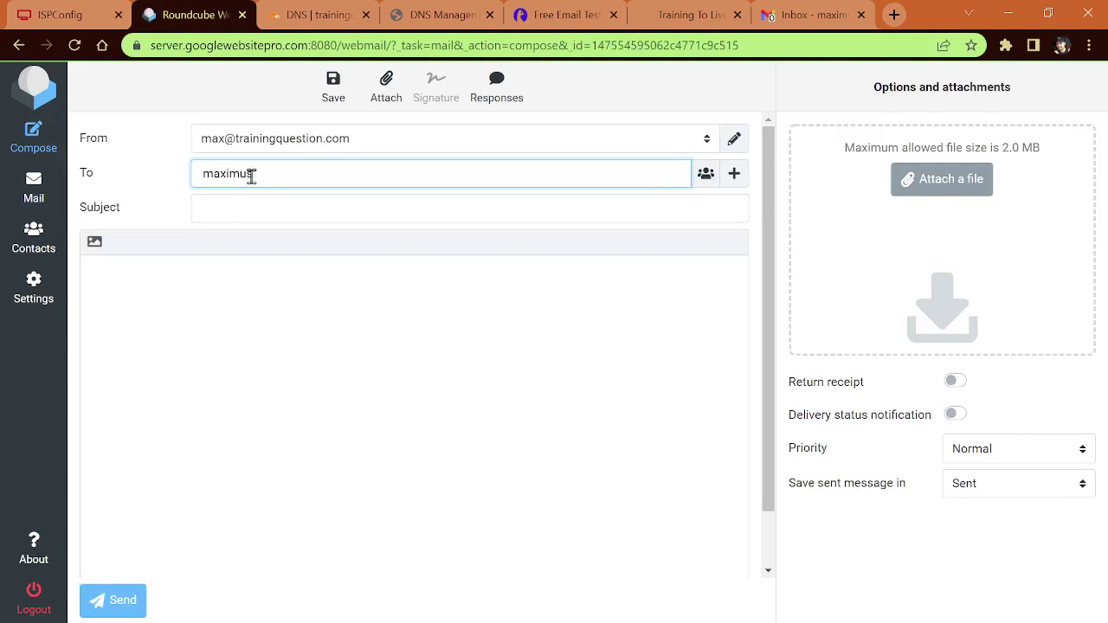
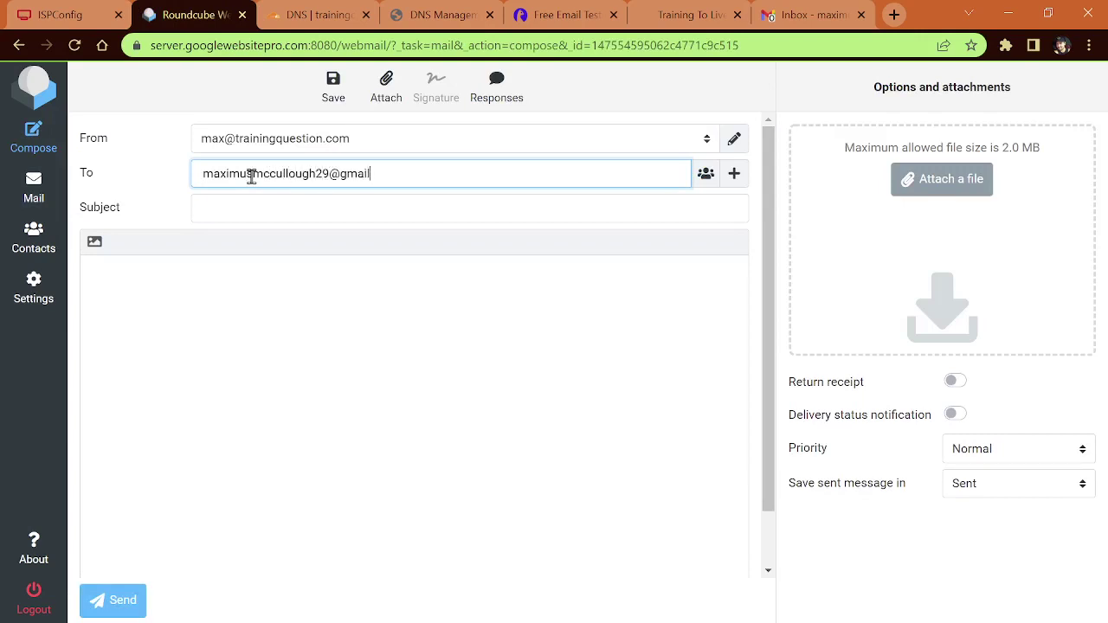
click(253, 207)
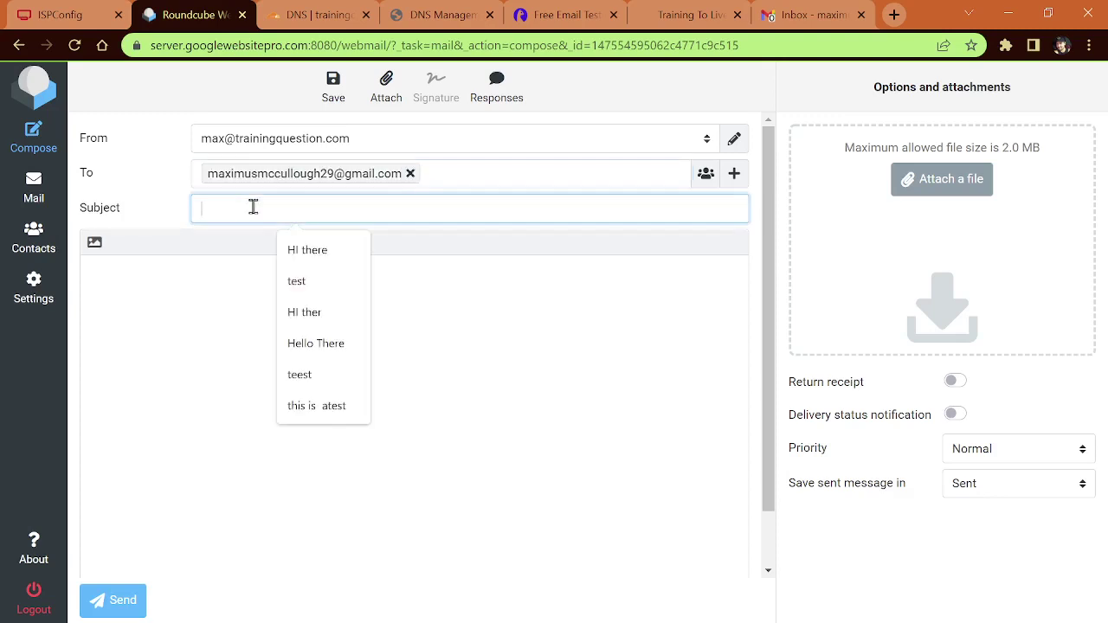
text(Hi There)
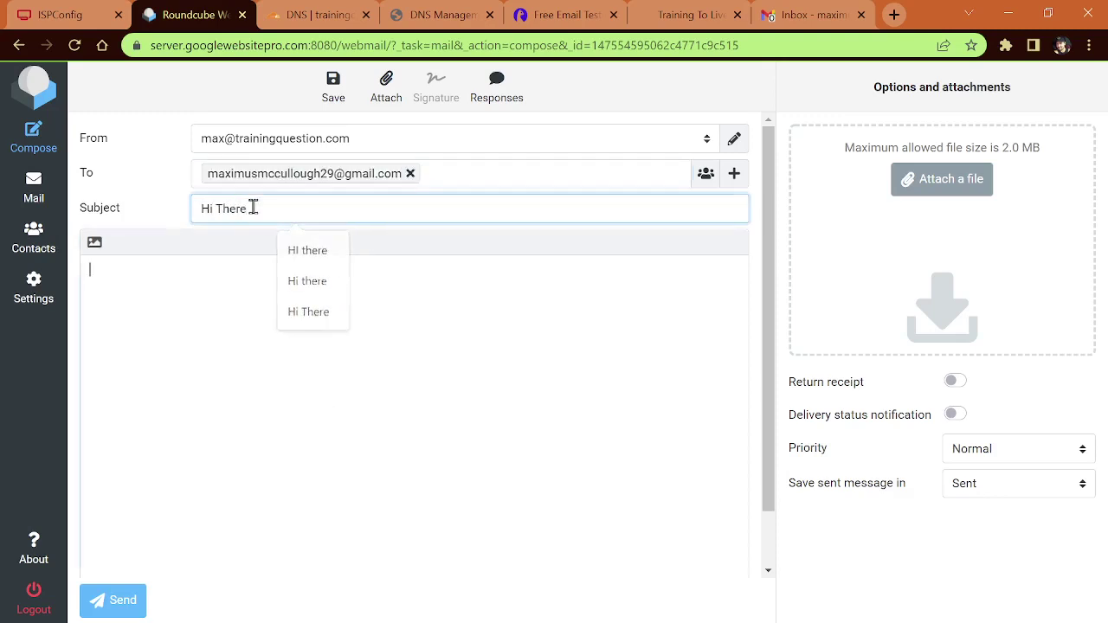
key(Tab)
text(How)
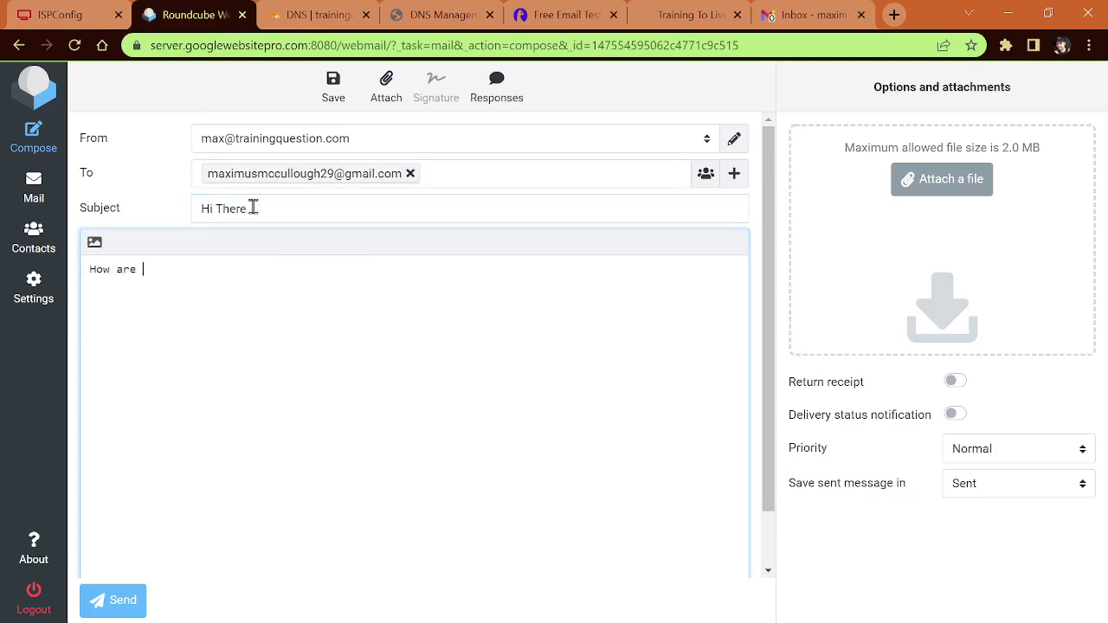
text( are you?)
click(118, 604)
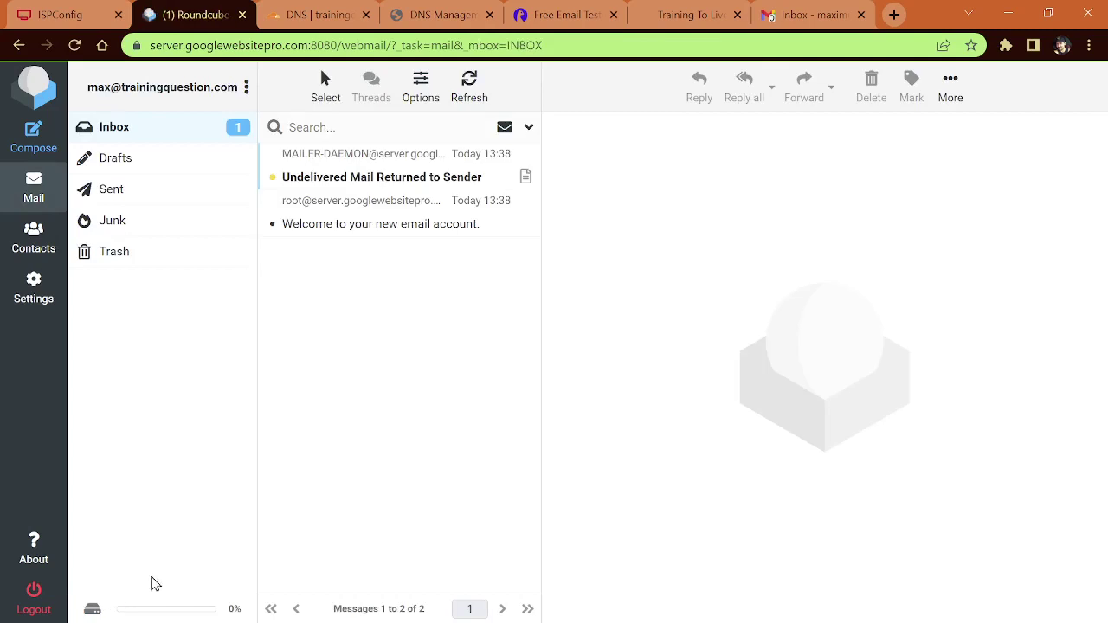
click(368, 182)
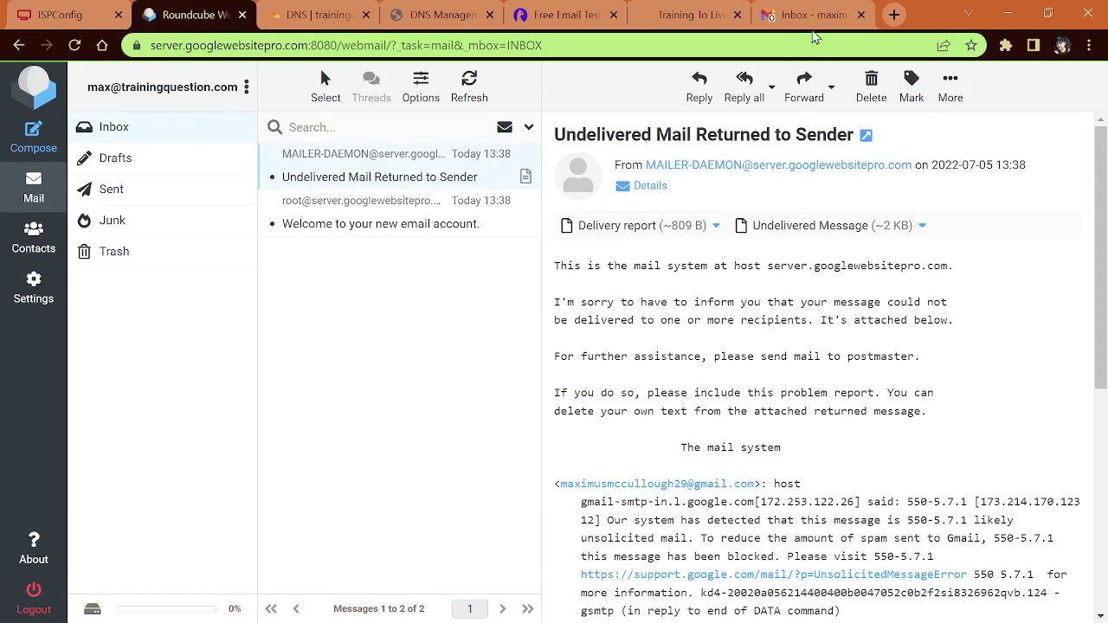
click(810, 17)
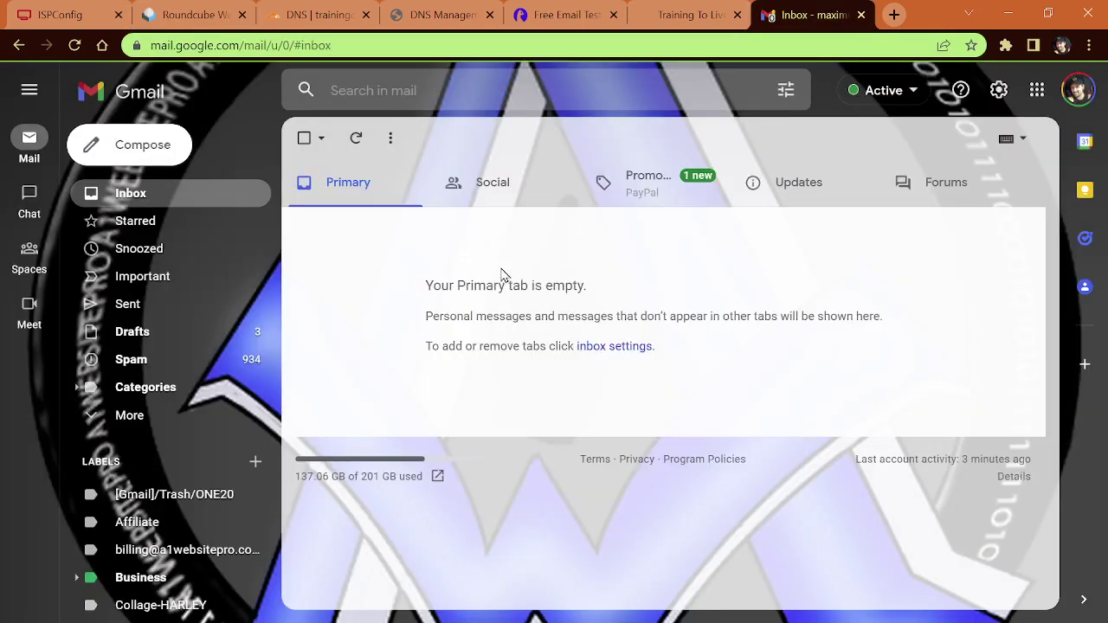
click(139, 371)
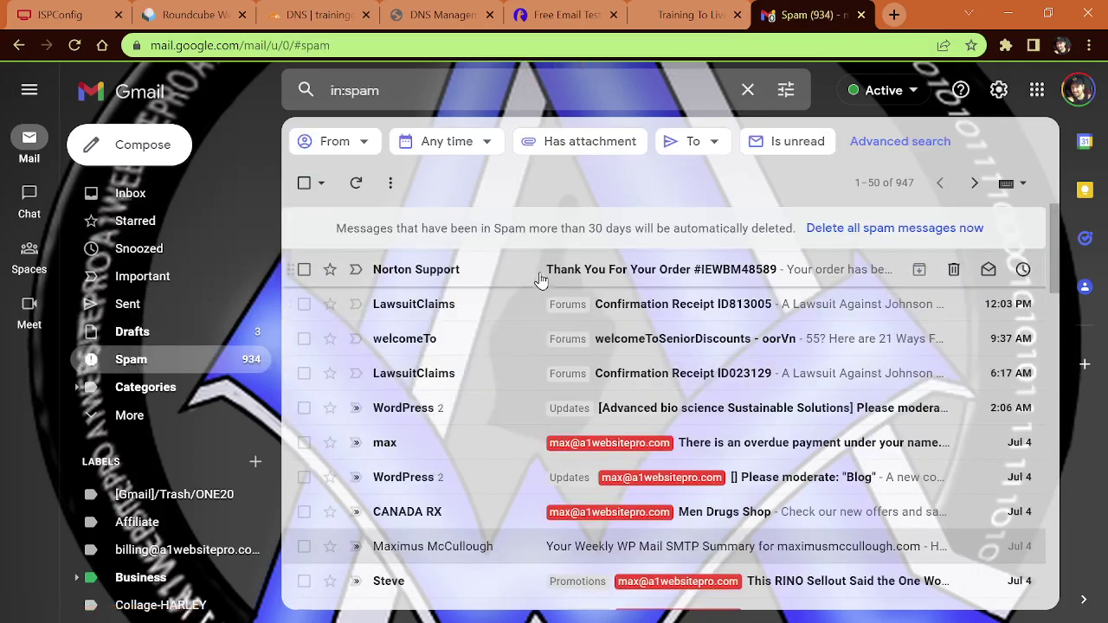
click(163, 193)
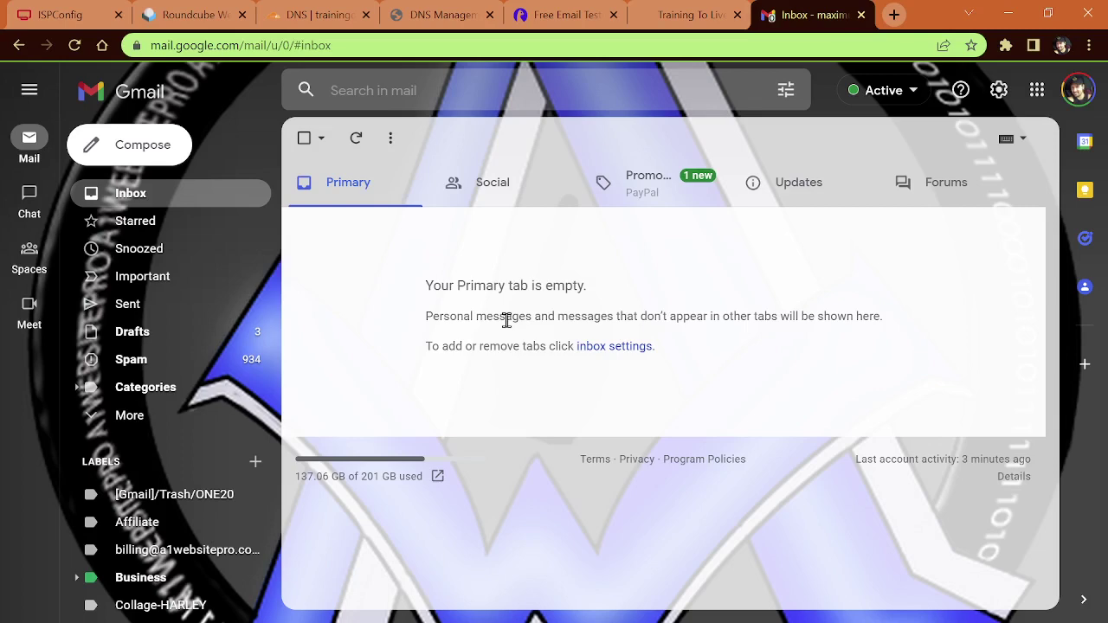
click(177, 14)
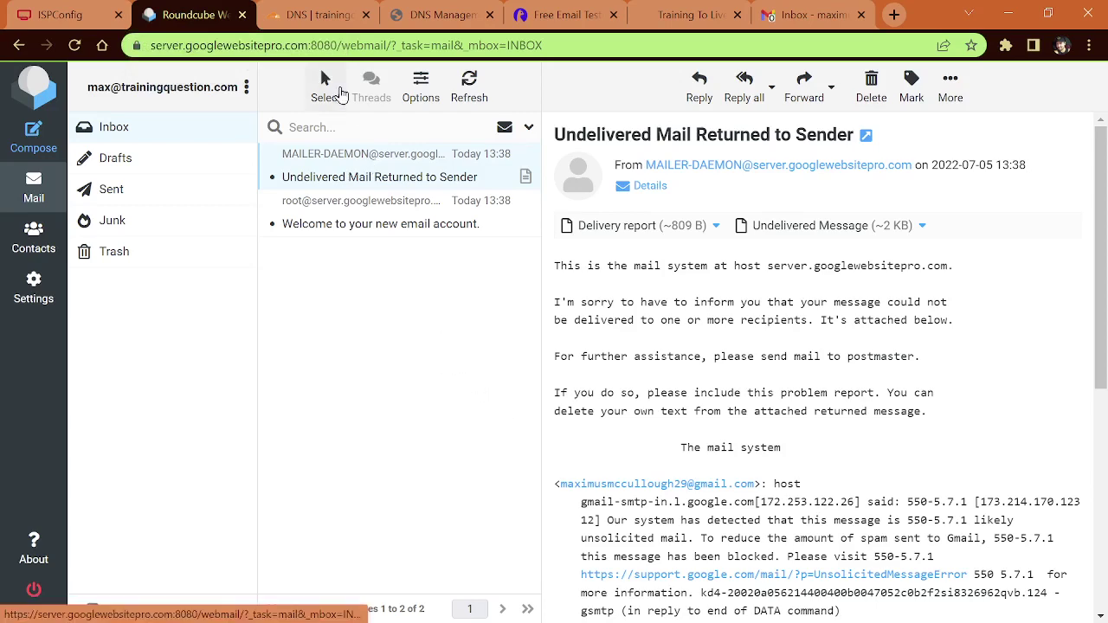
Step: Add a new DNS record for trainingquestion.com in Cloudflare and set its type to TXT
click(320, 15)
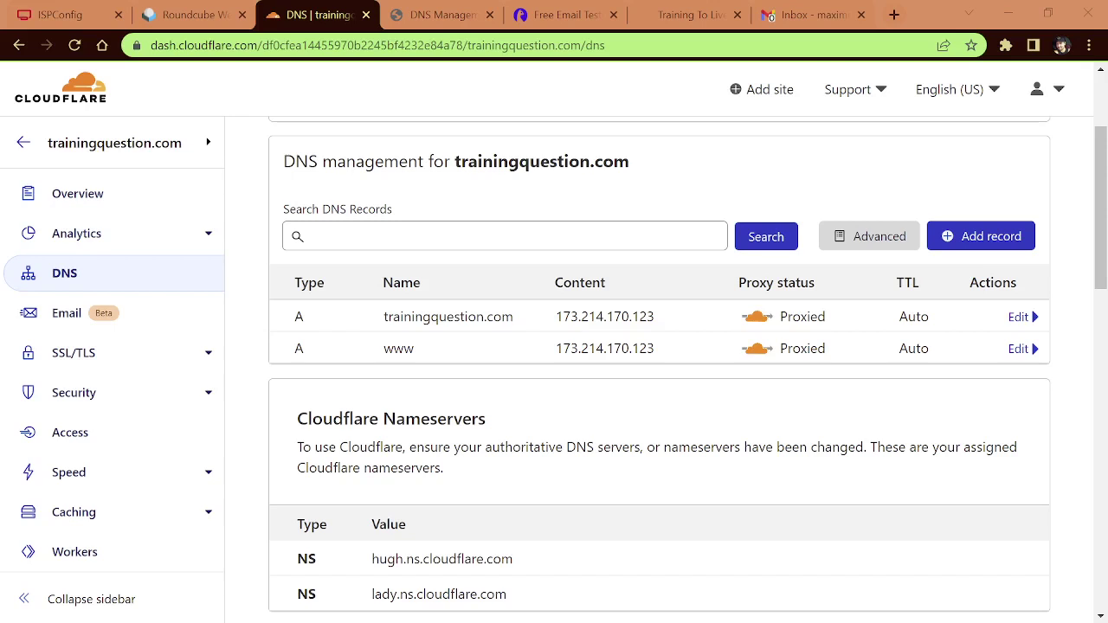
click(989, 237)
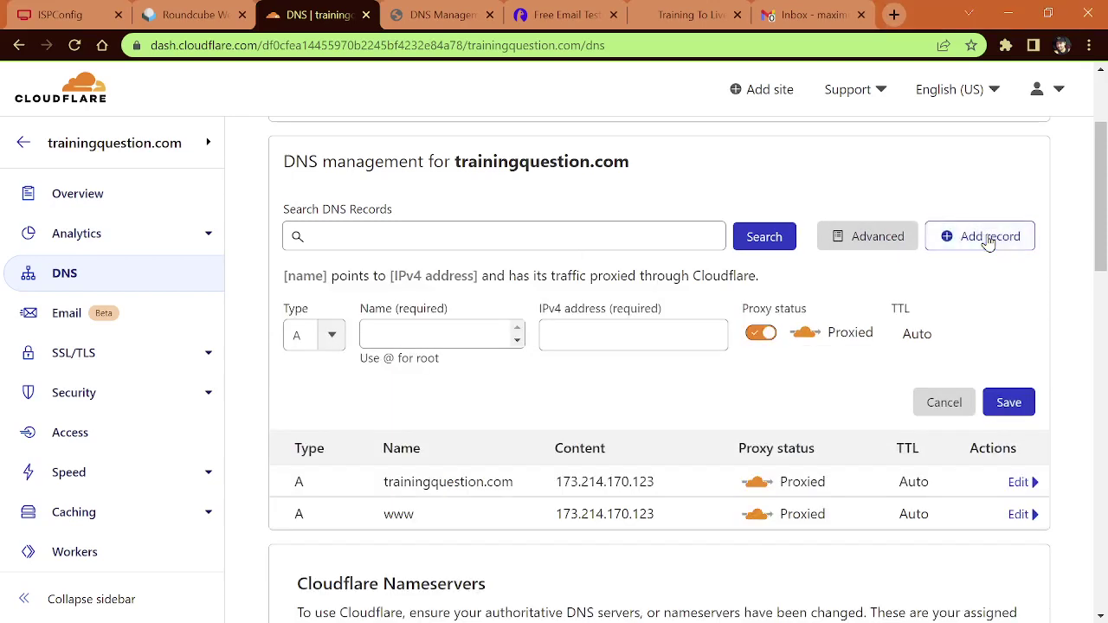
click(332, 338)
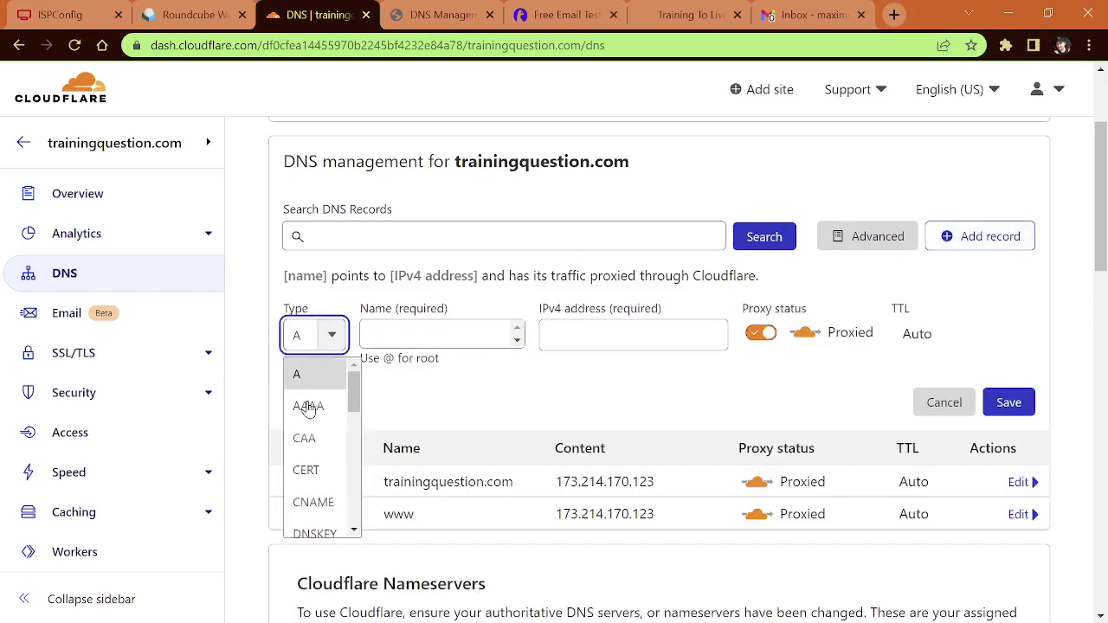
scroll(321, 450, down, 3)
scroll(329, 477, down, 5)
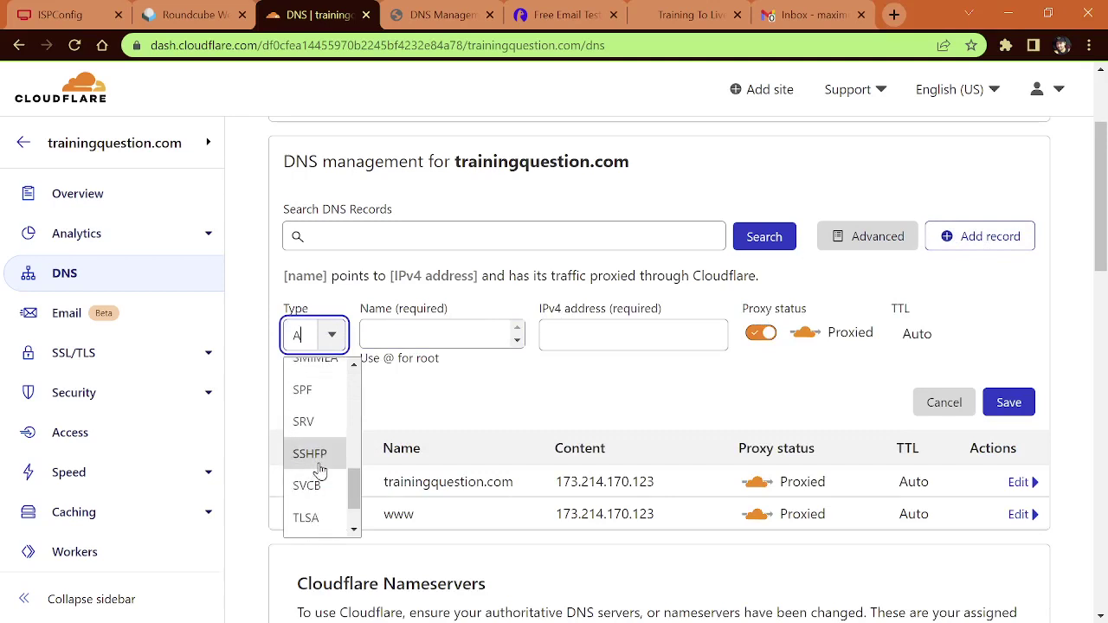
scroll(319, 468, down, 1)
click(308, 496)
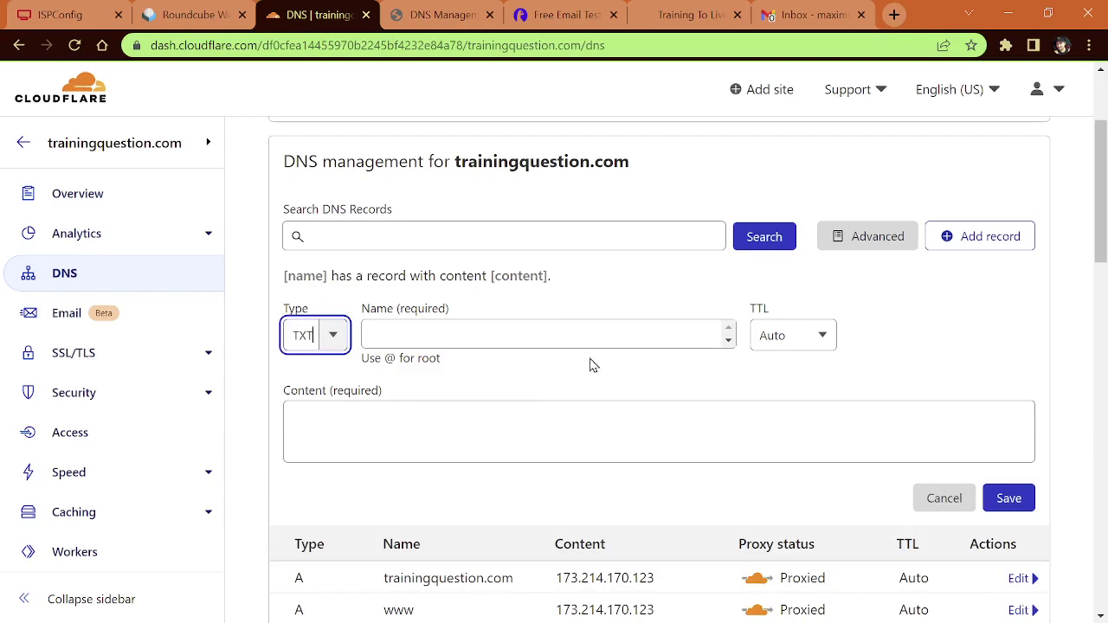
Step: Enter @ as the TXT record's name and look through the record type list
click(511, 335)
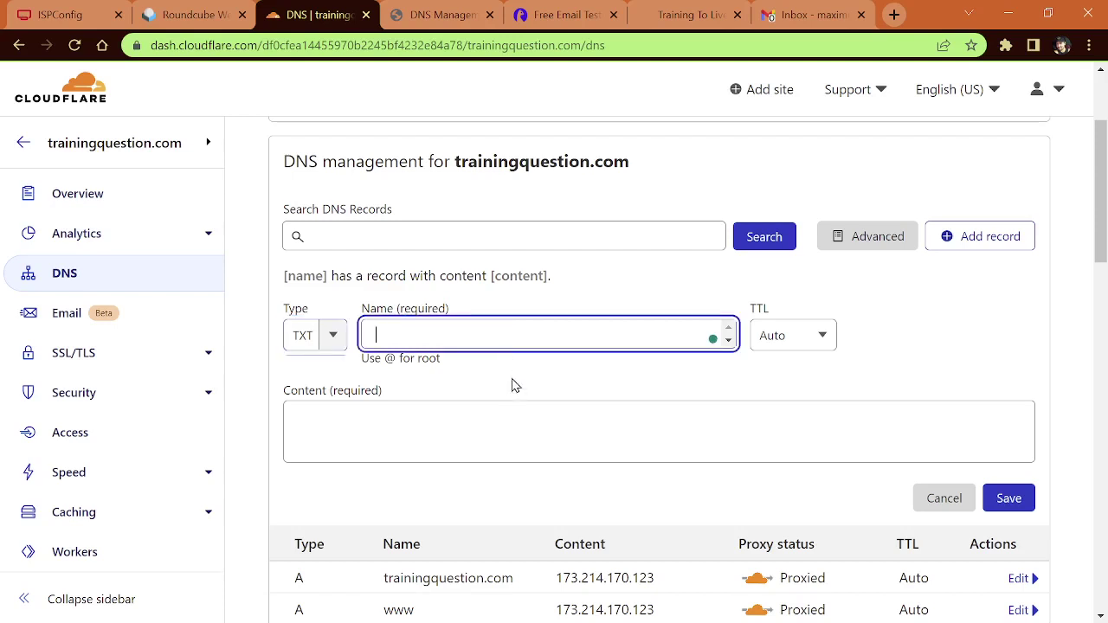
text(@)
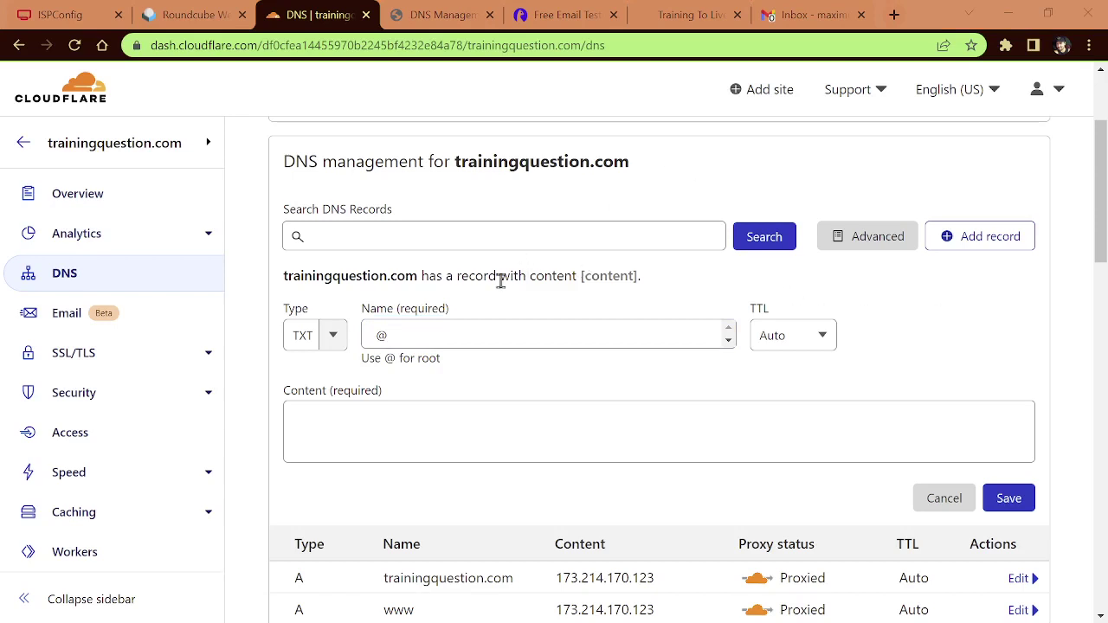
click(304, 338)
click(334, 339)
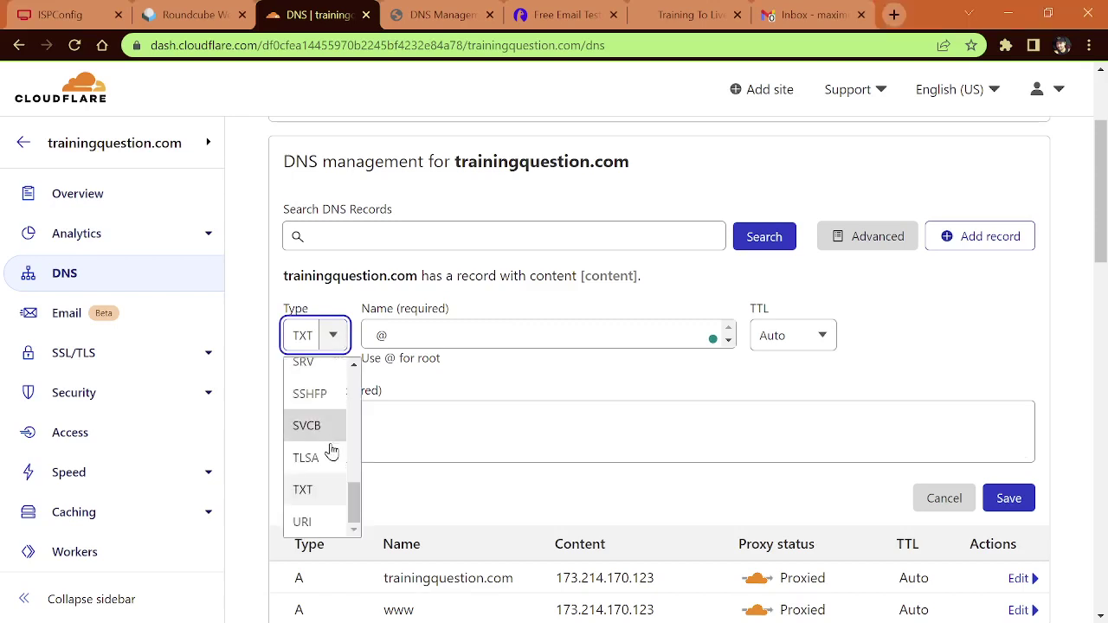
scroll(322, 466, up, 1)
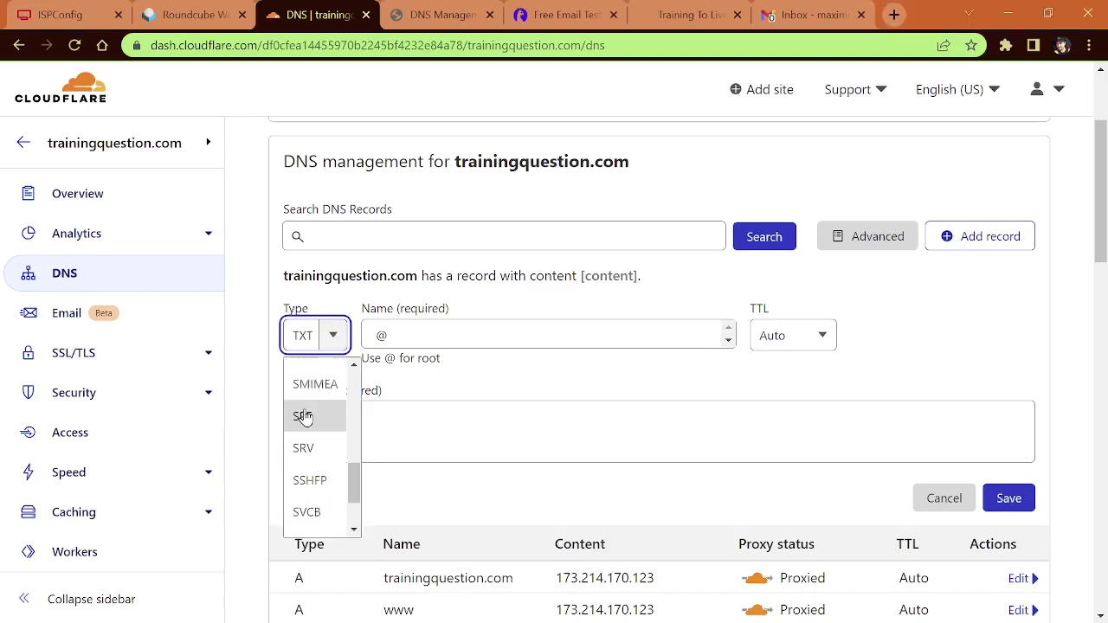
scroll(321, 448, down, 1)
scroll(320, 446, down, 1)
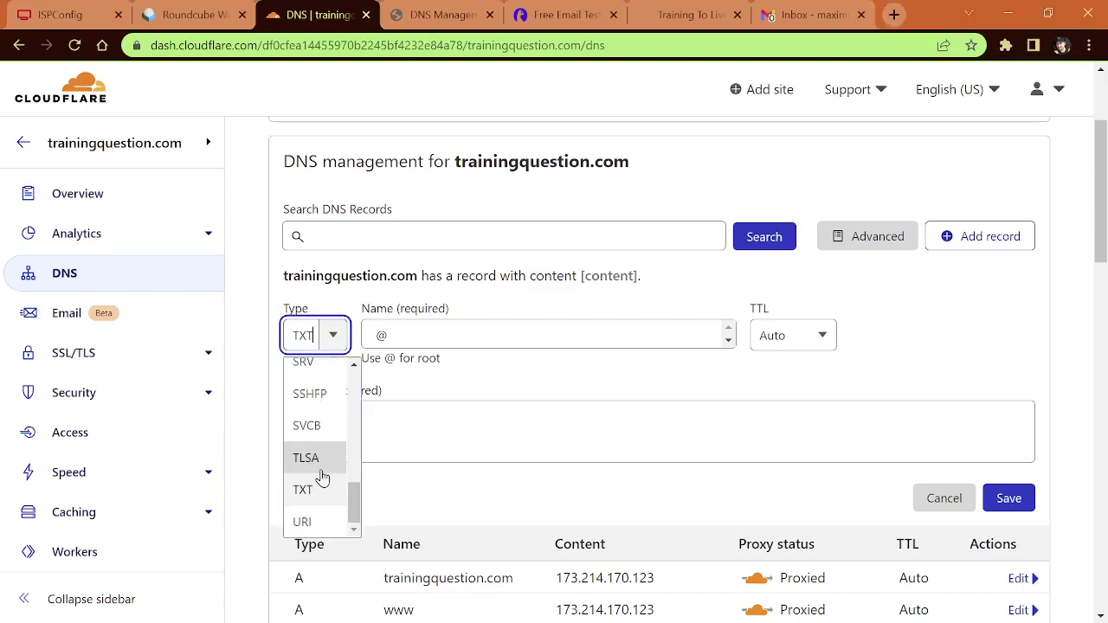
Step: Paste 'v=spf1 a mx ip4:173.214.170.123 ~all' as the content and save the record
click(469, 436)
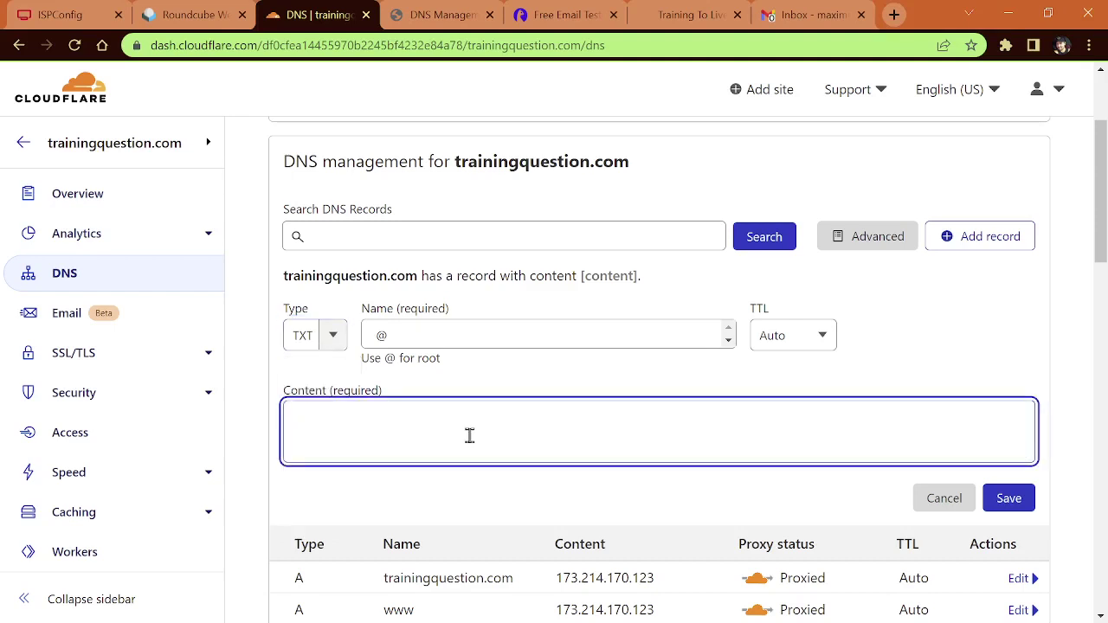
text(v=spf1 a mx ip4:173.214.170.123 ~all)
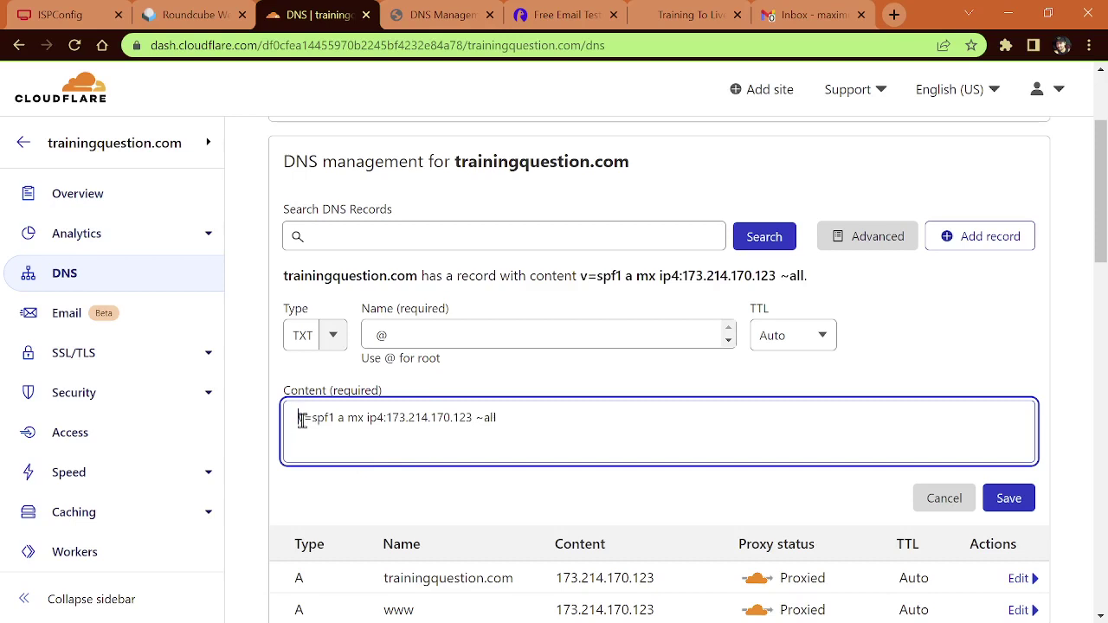
drag(301, 419, 525, 418)
click(520, 423)
click(1007, 500)
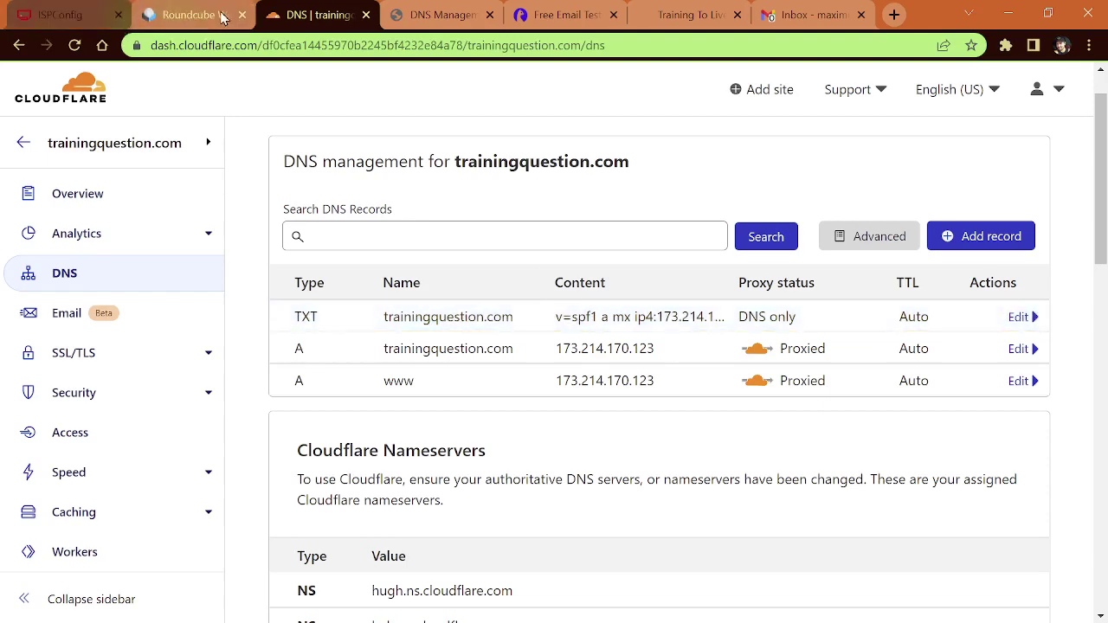
Step: Send another test with subject 'HI There' and body 'How are you?' to the Gmail address
click(196, 16)
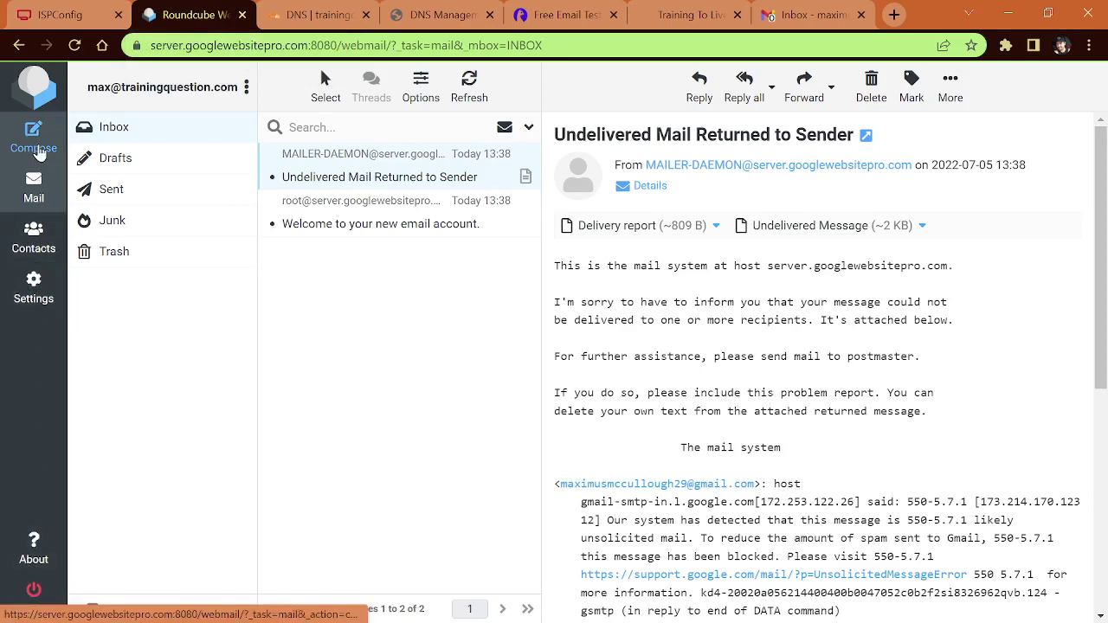
click(34, 145)
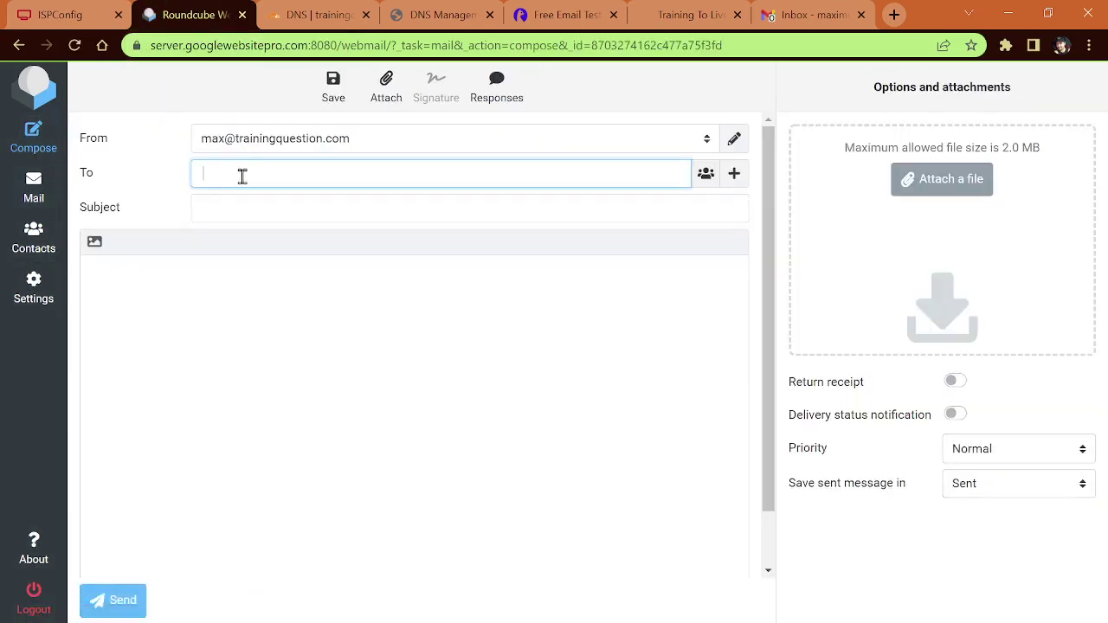
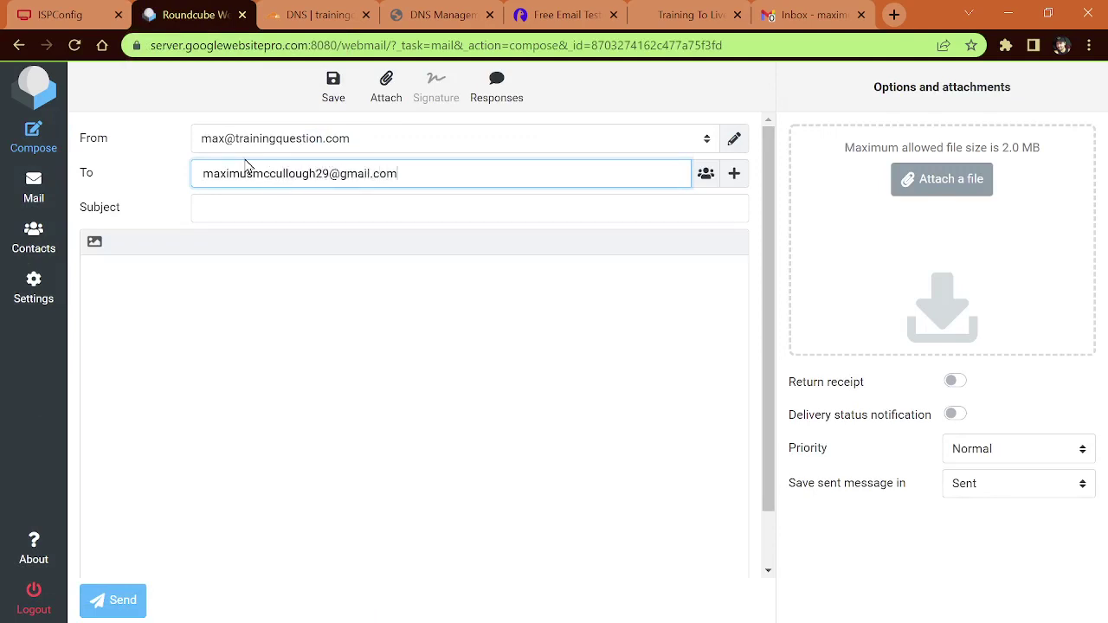
click(265, 218)
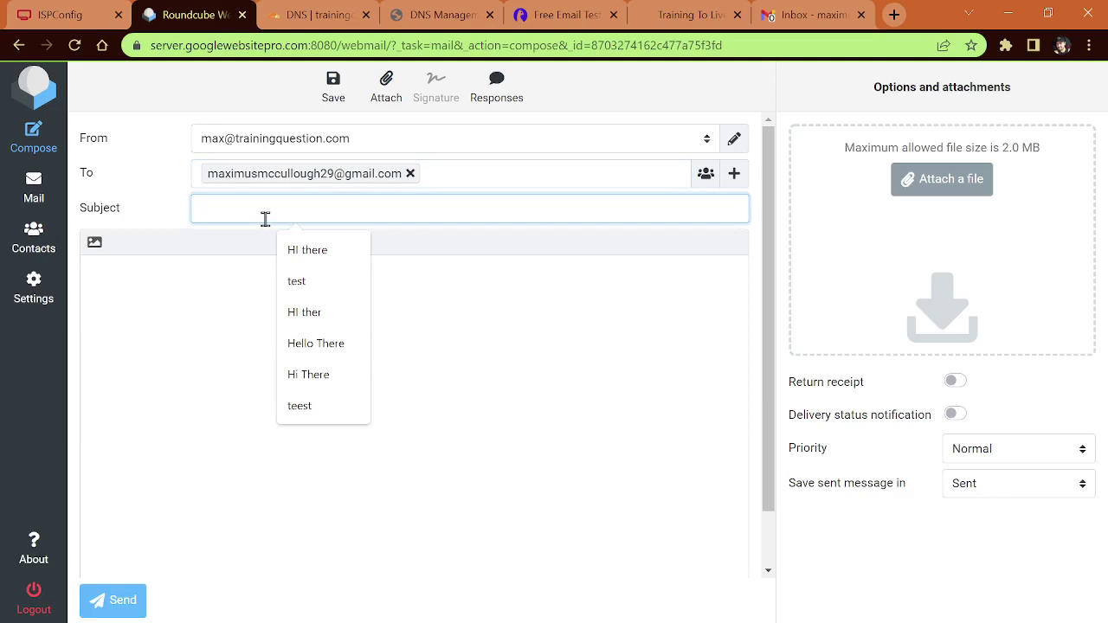
text(HI There)
key(Tab)
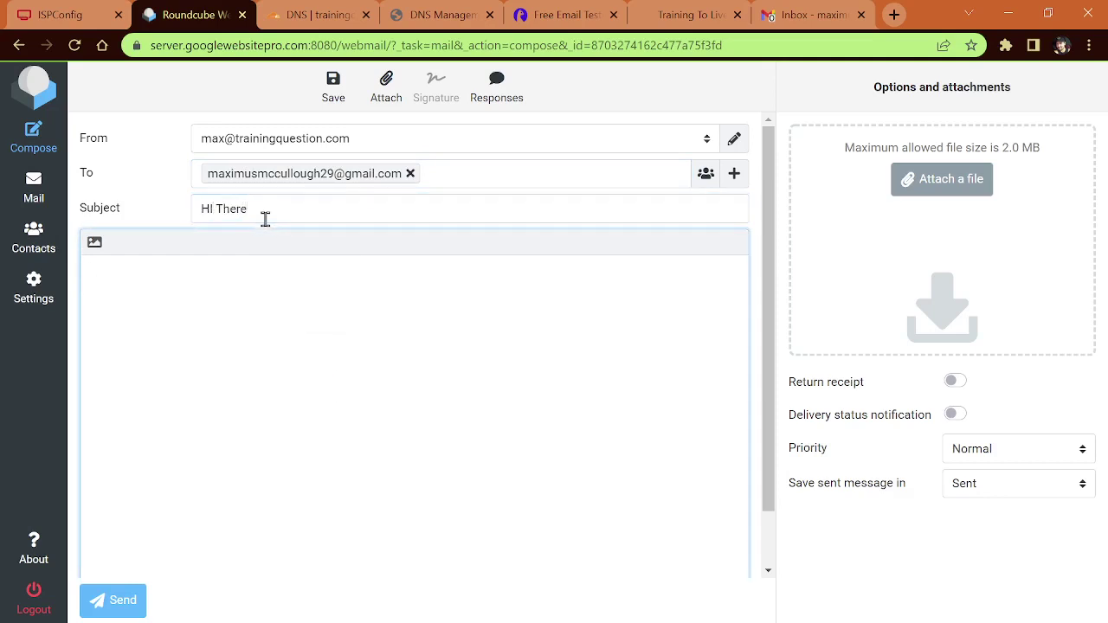
text(How are you?)
click(106, 606)
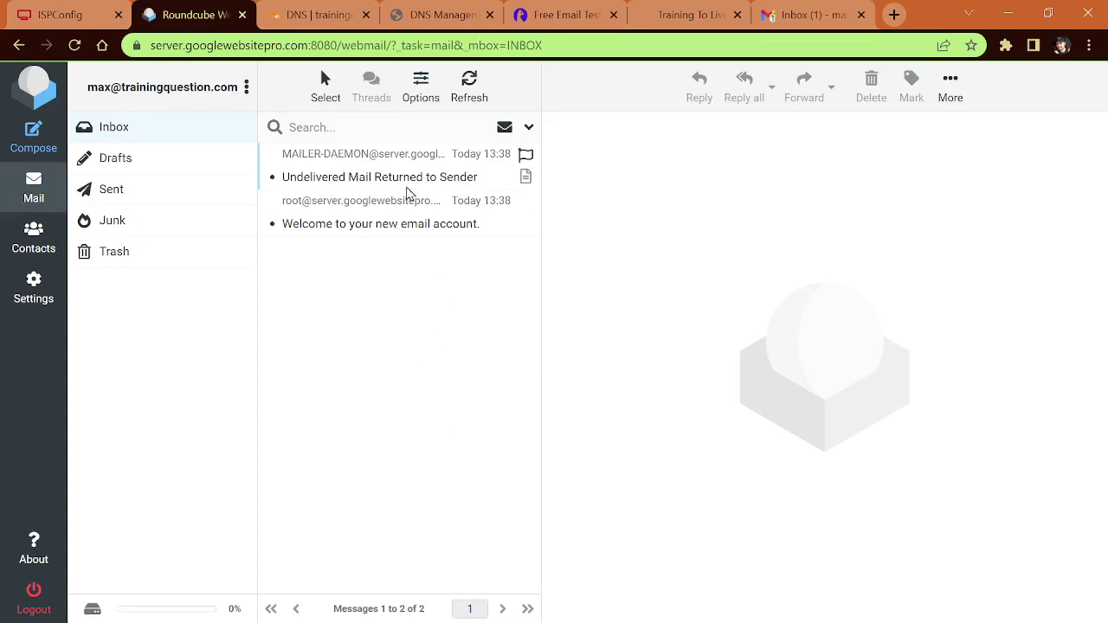
Step: Open the delivered 'HI There' message in Gmail's Primary inbox
click(802, 16)
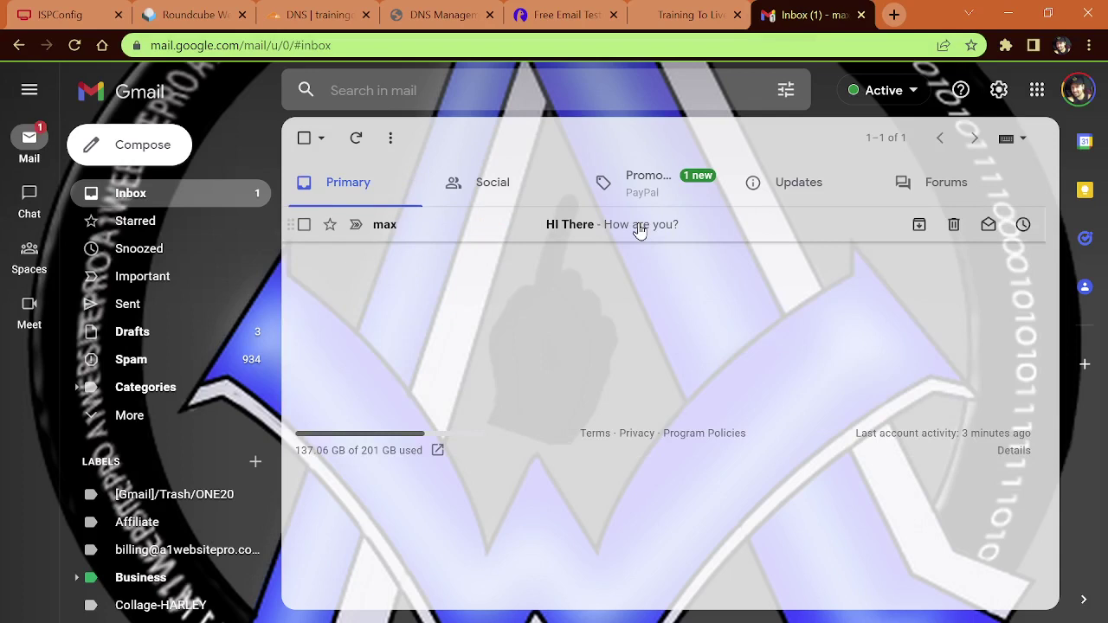
click(639, 230)
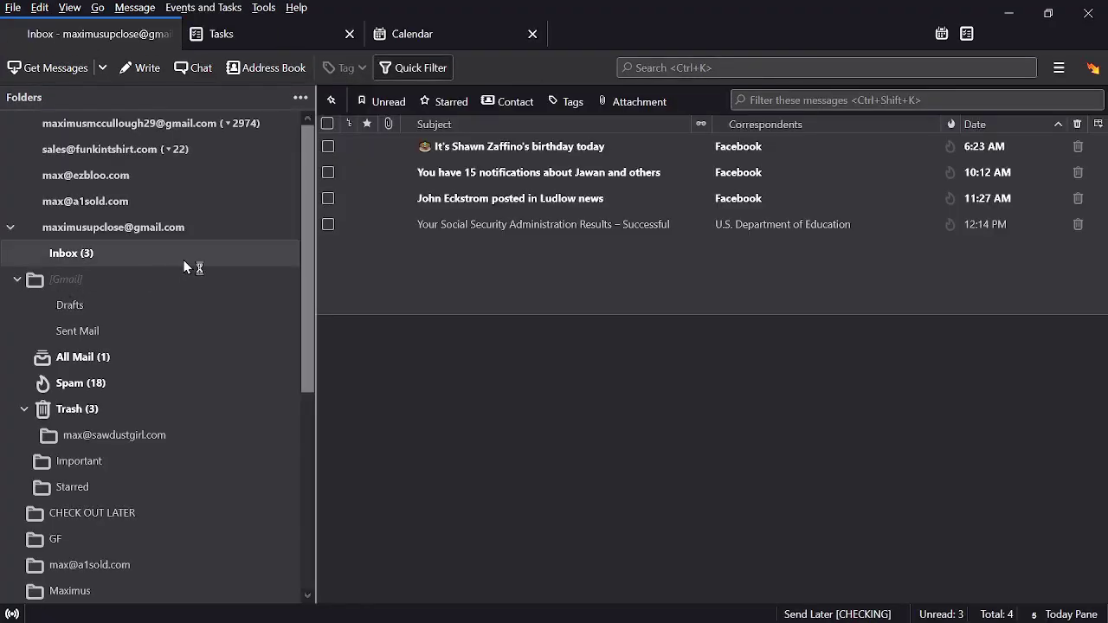
Step: View the DKIM-invalid 'HI There' message in Thunderbird's Gmail inbox, then minimise Thunderbird
click(103, 122)
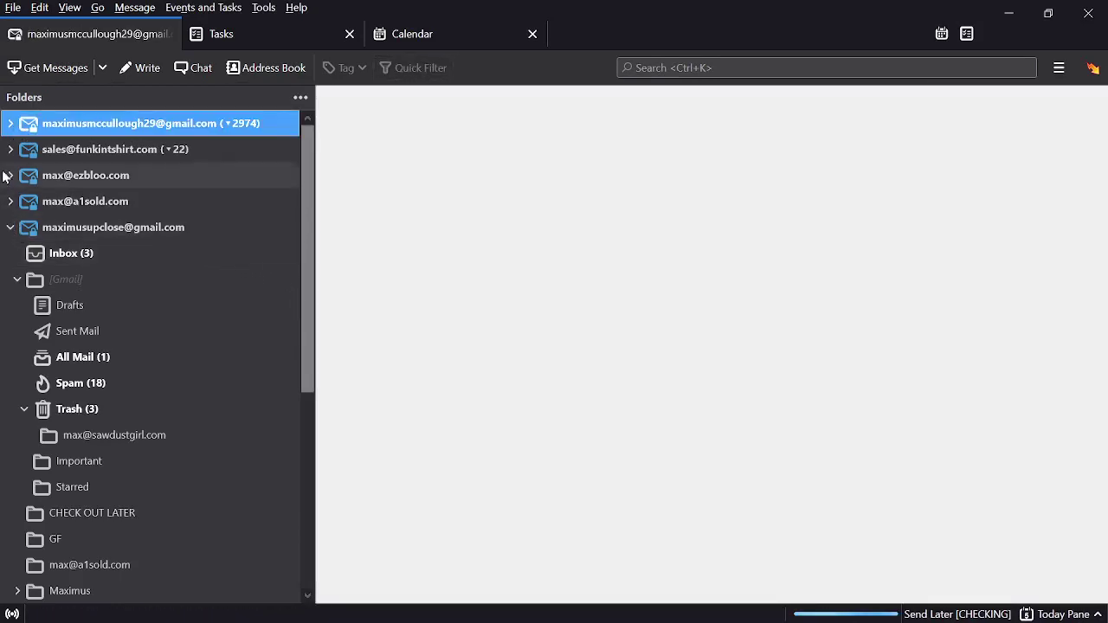
click(11, 124)
click(66, 153)
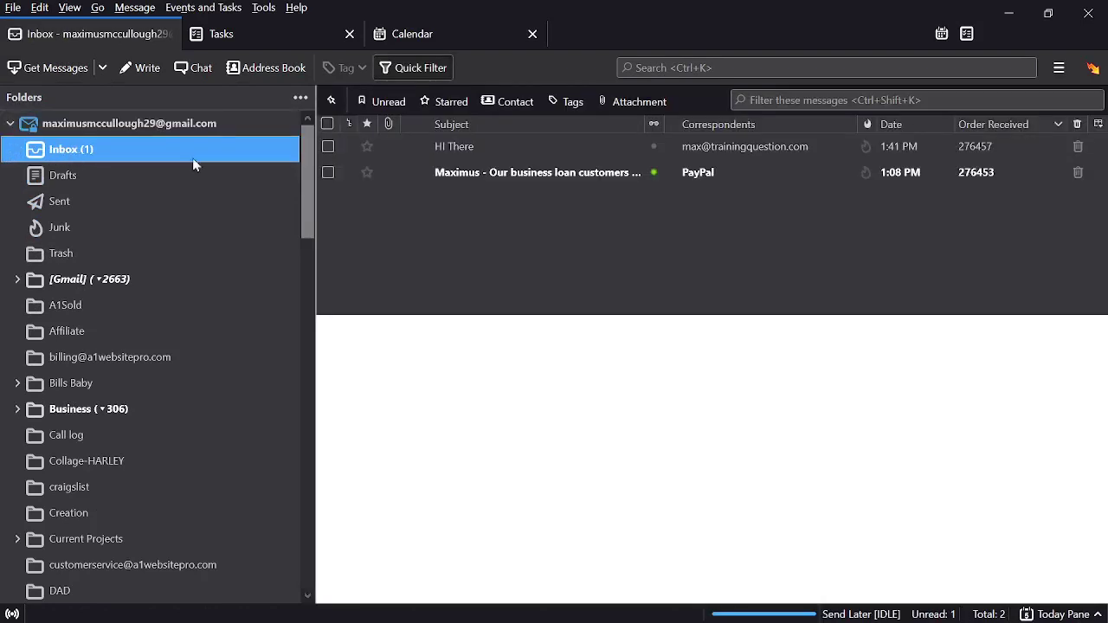
click(731, 146)
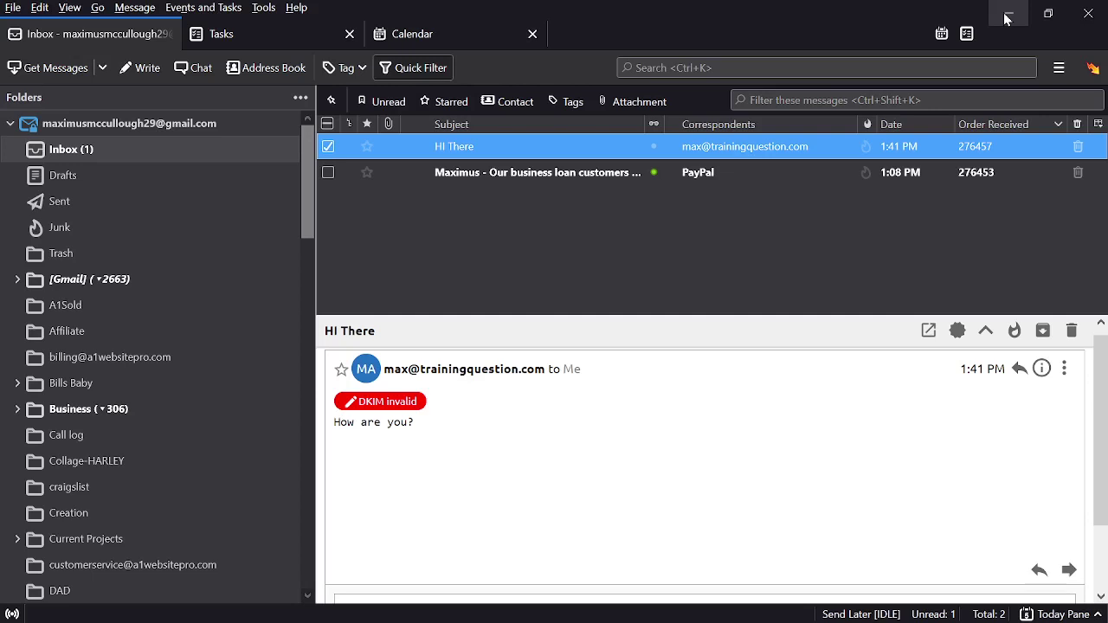
click(1007, 19)
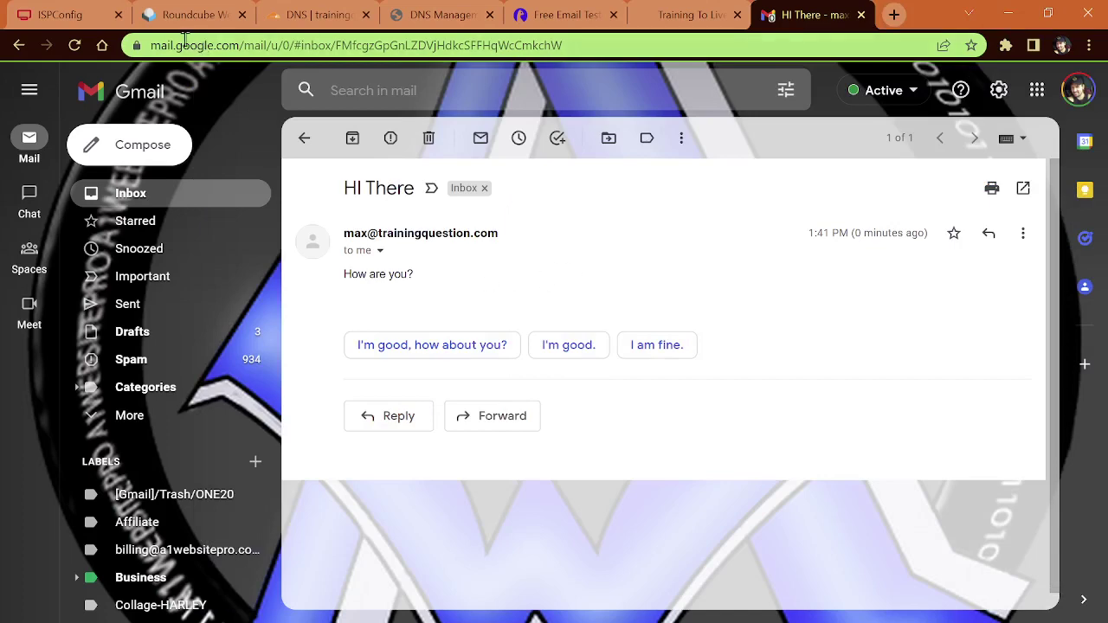
Step: Start a new TXT record in trainingquestion.com's Cloudflare DNS records
click(57, 19)
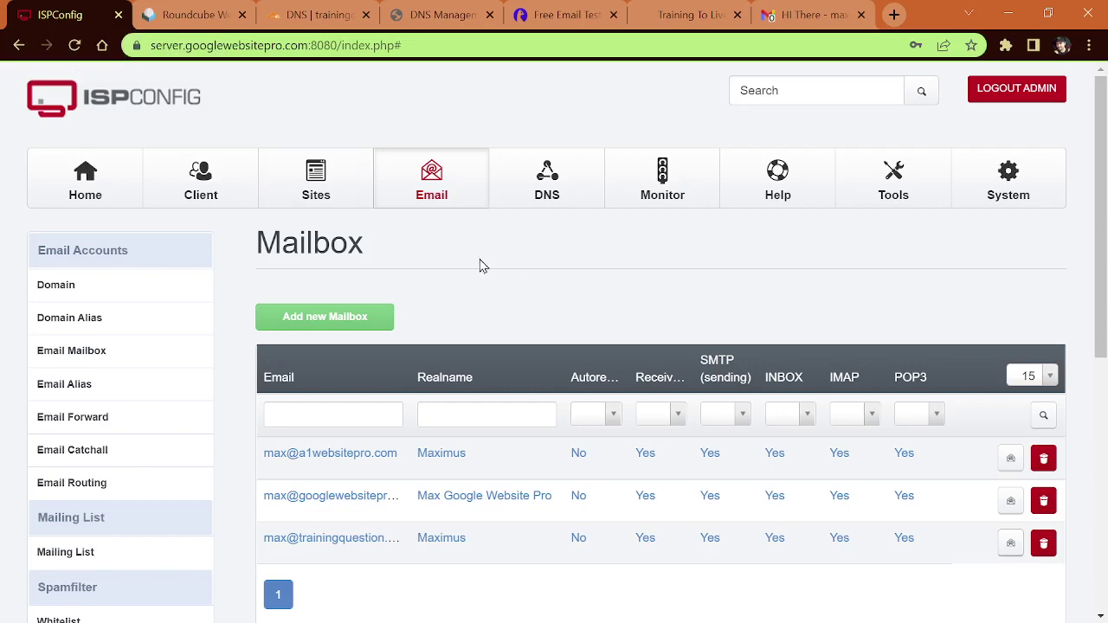
click(313, 15)
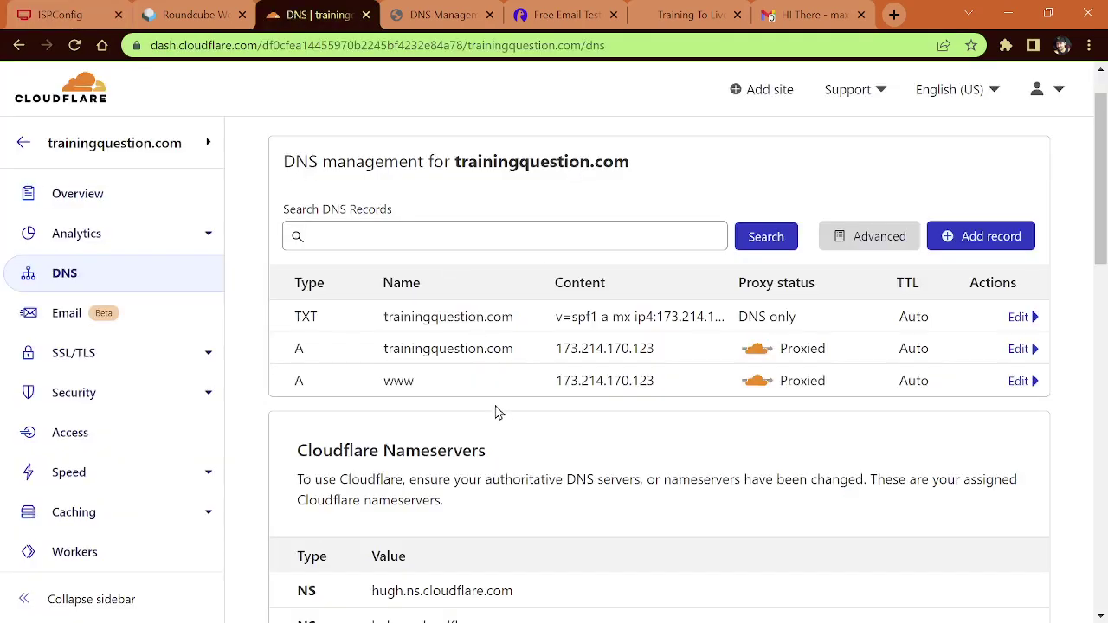
scroll(509, 413, down, 2)
scroll(508, 413, up, 2)
click(978, 244)
click(330, 340)
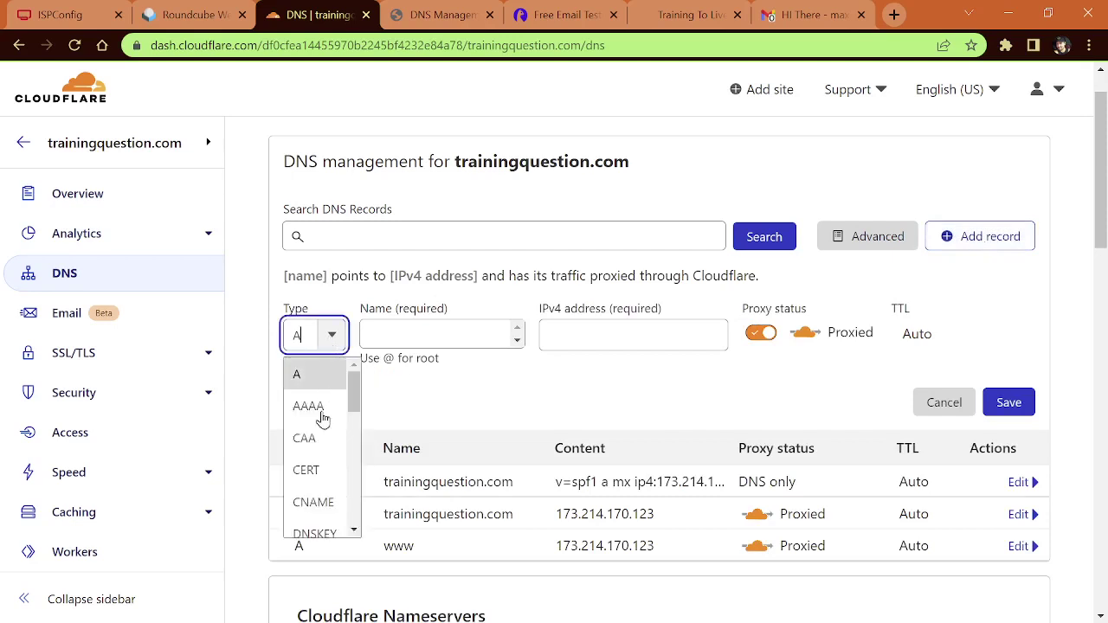
scroll(322, 419, down, 5)
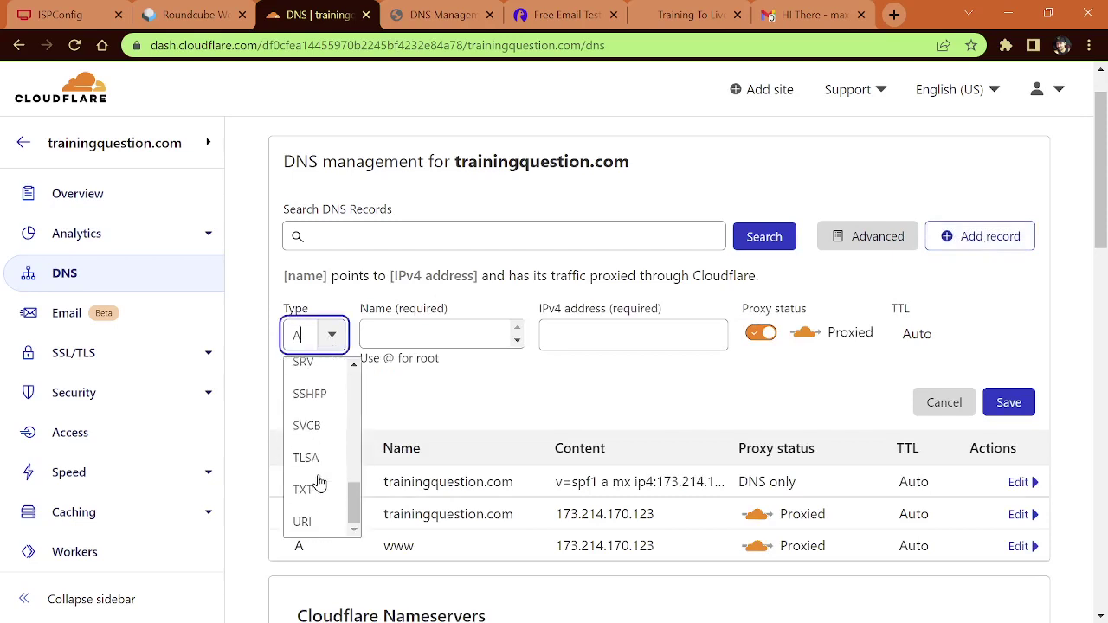
click(317, 491)
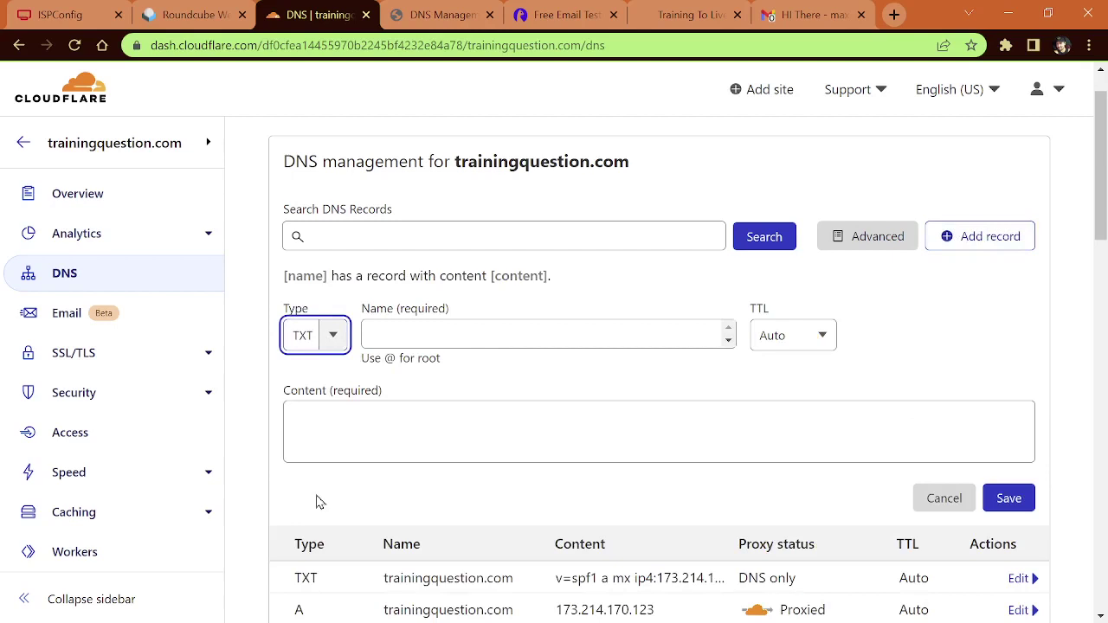
Step: Name the record _dmarc and paste the reject-policy DMARC value as its content
click(452, 335)
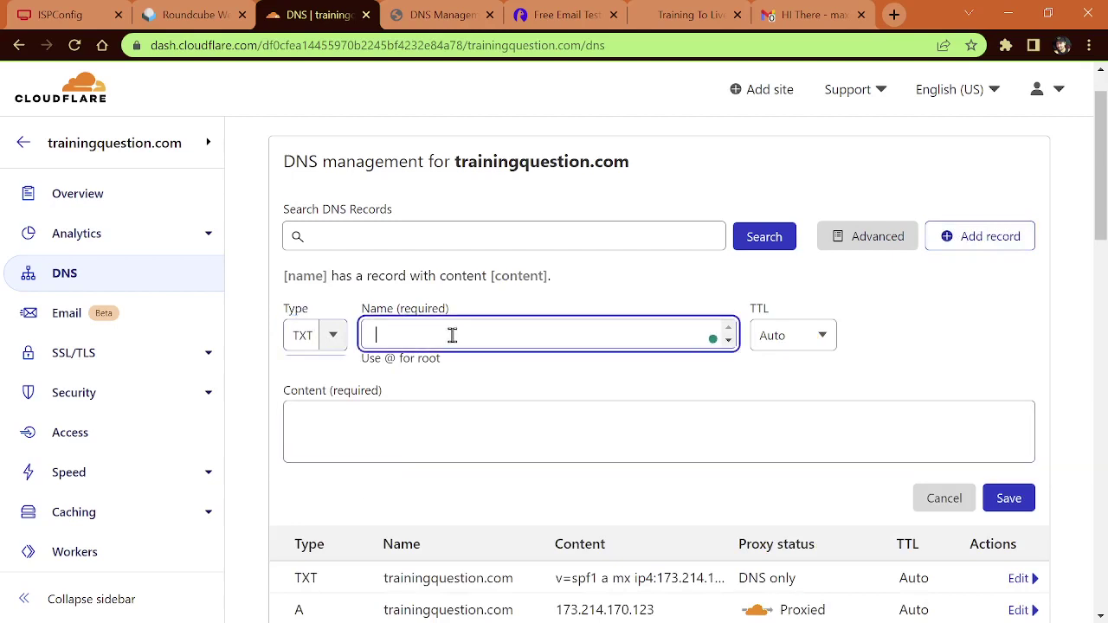
text(_)
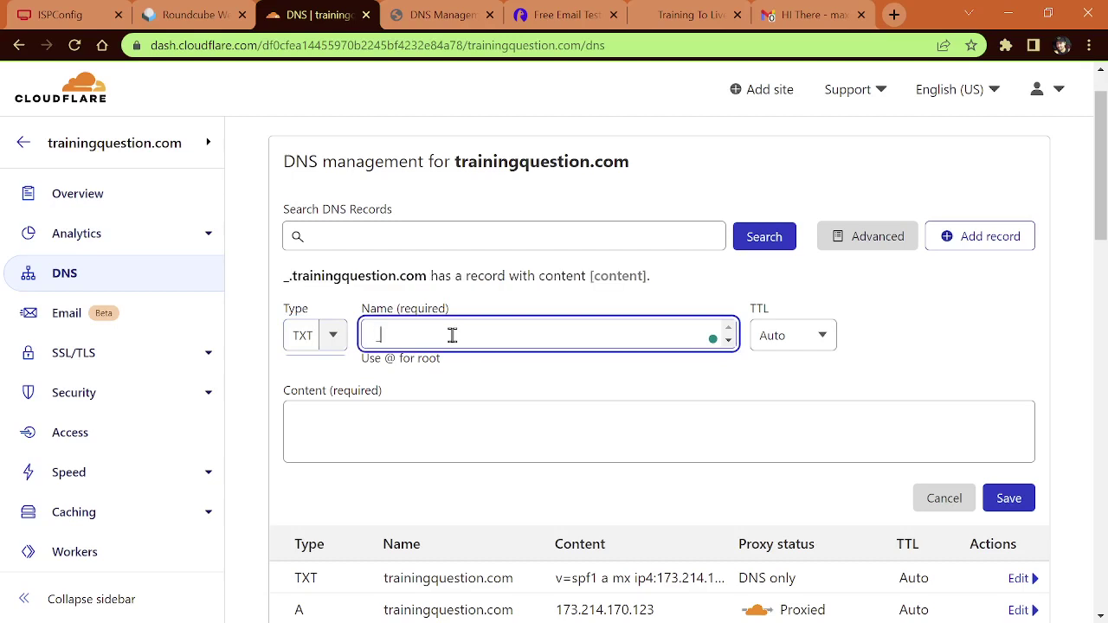
text(dm)
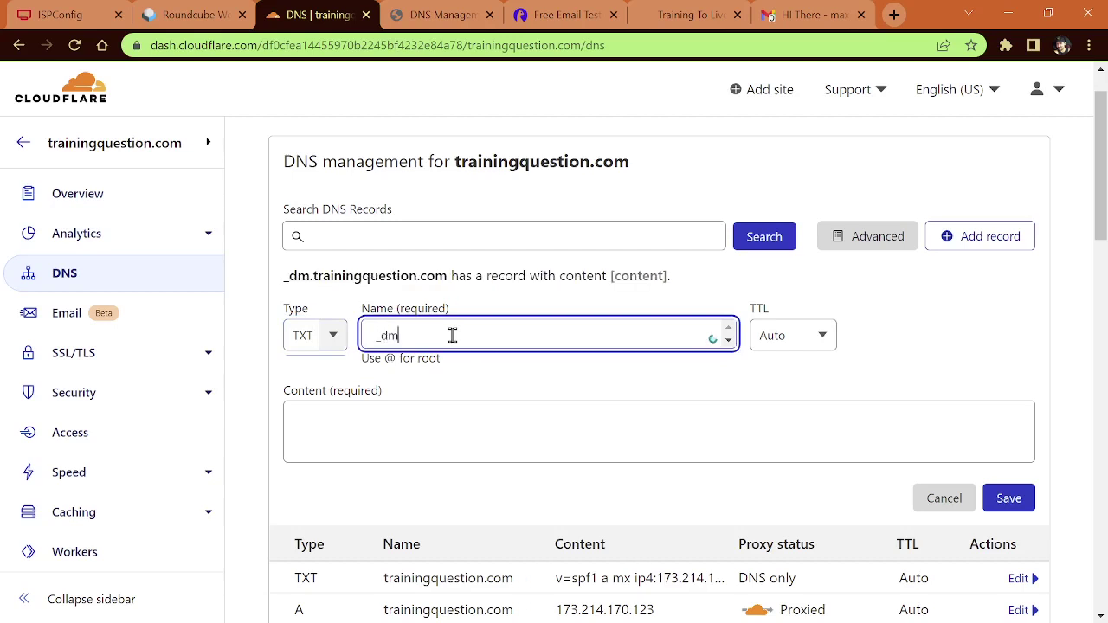
text(arc)
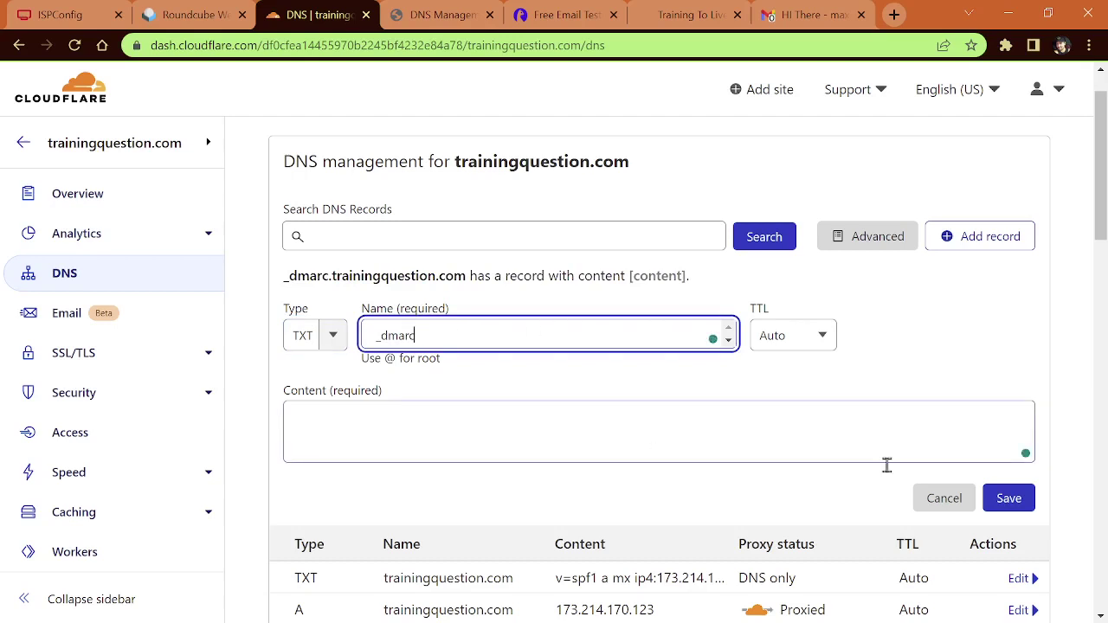
click(549, 425)
key(ctrl+v)
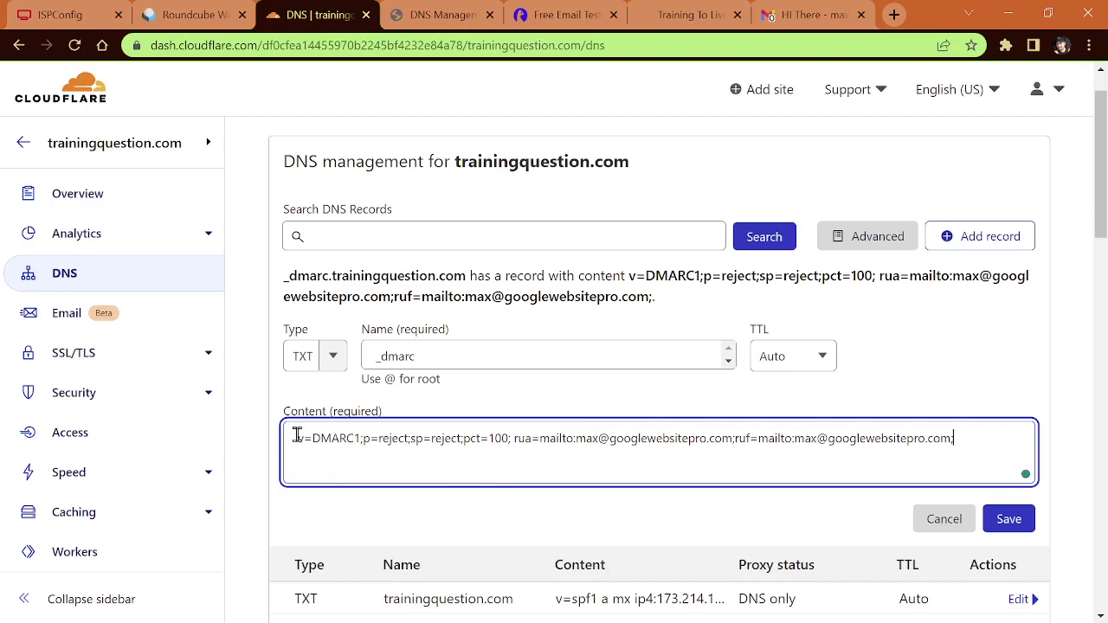
click(298, 437)
drag(509, 439, 669, 438)
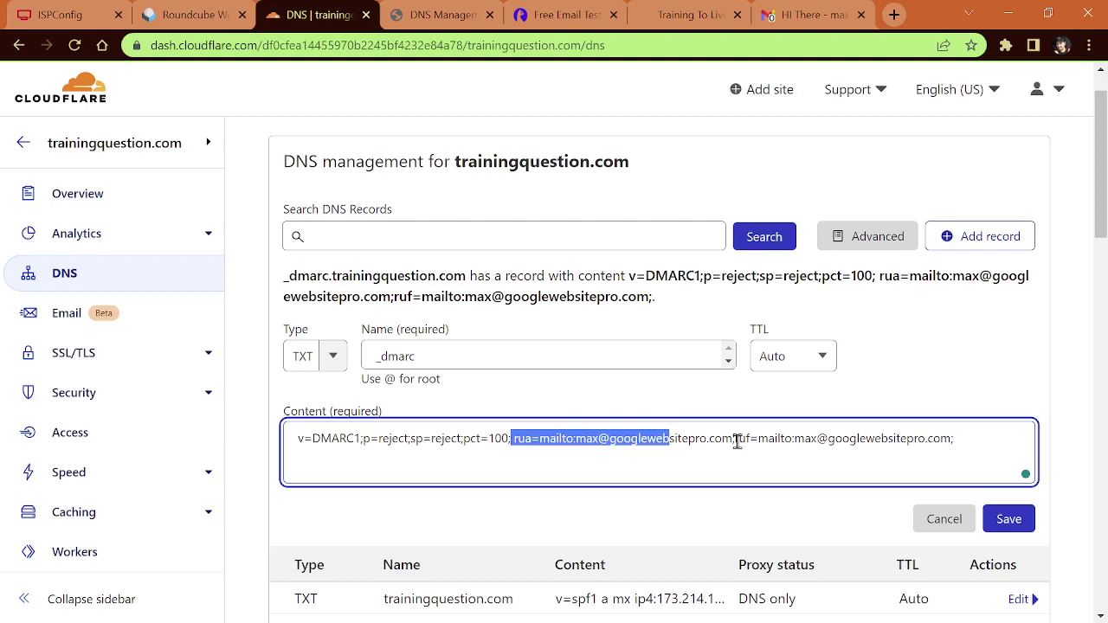
Step: Change googlewebsitepro to trainingquestion in both the rua and ruf report addresses
click(663, 438)
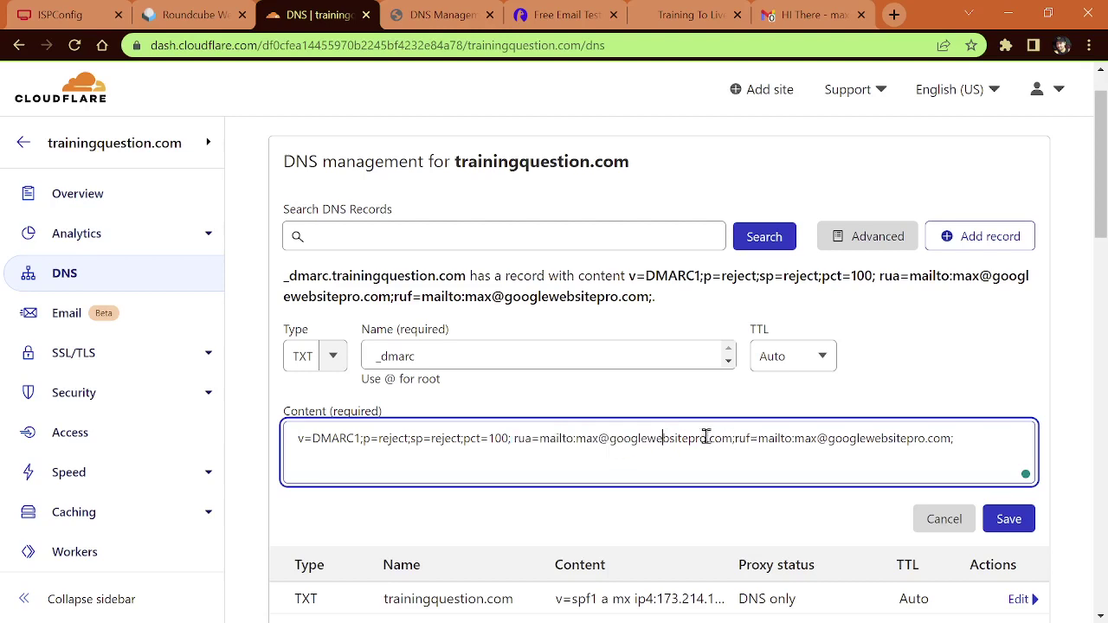
drag(707, 438, 610, 439)
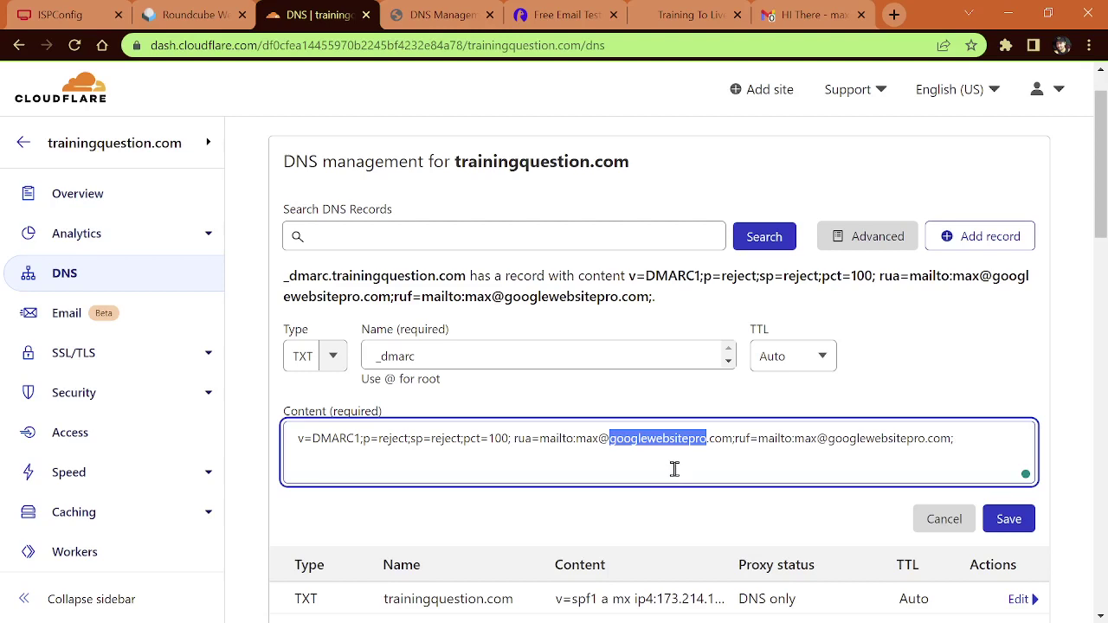
text(trainingquestion)
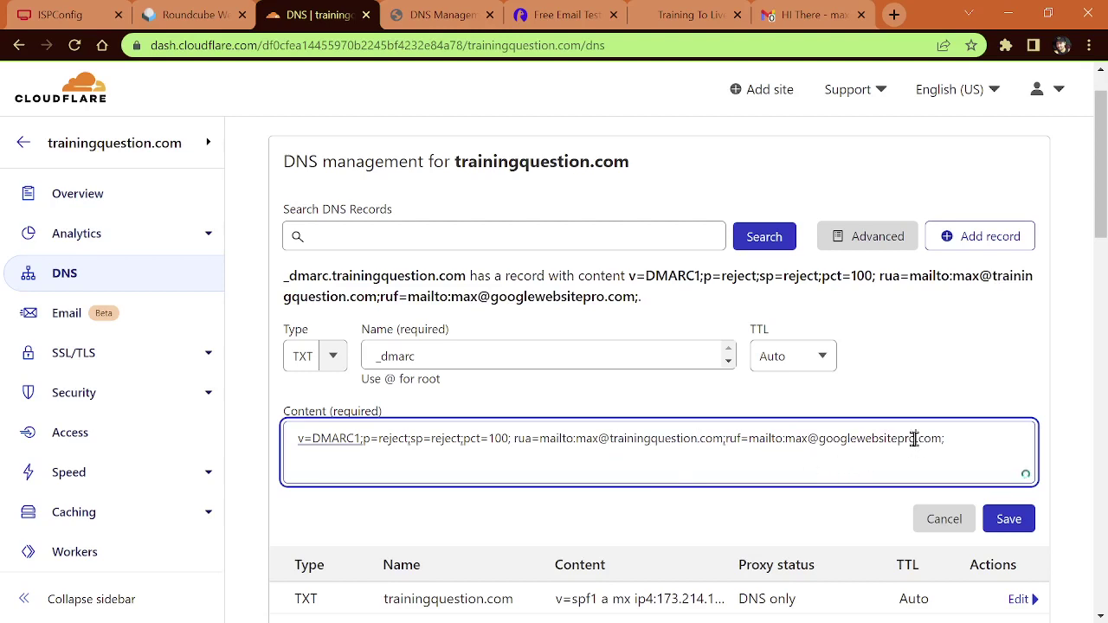
drag(915, 439, 819, 440)
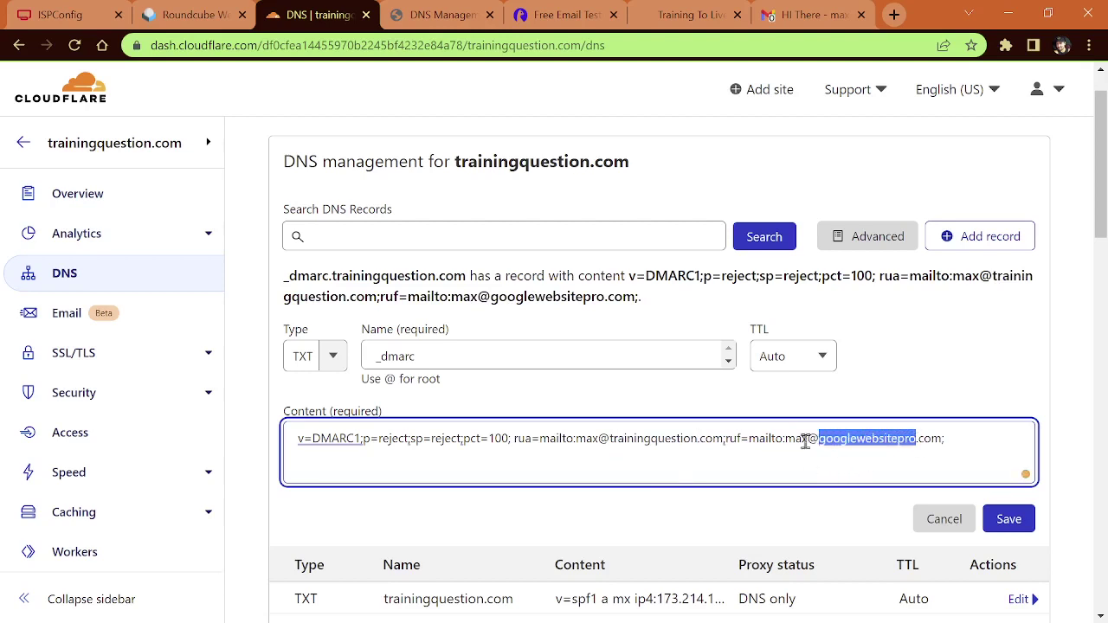
text(training)
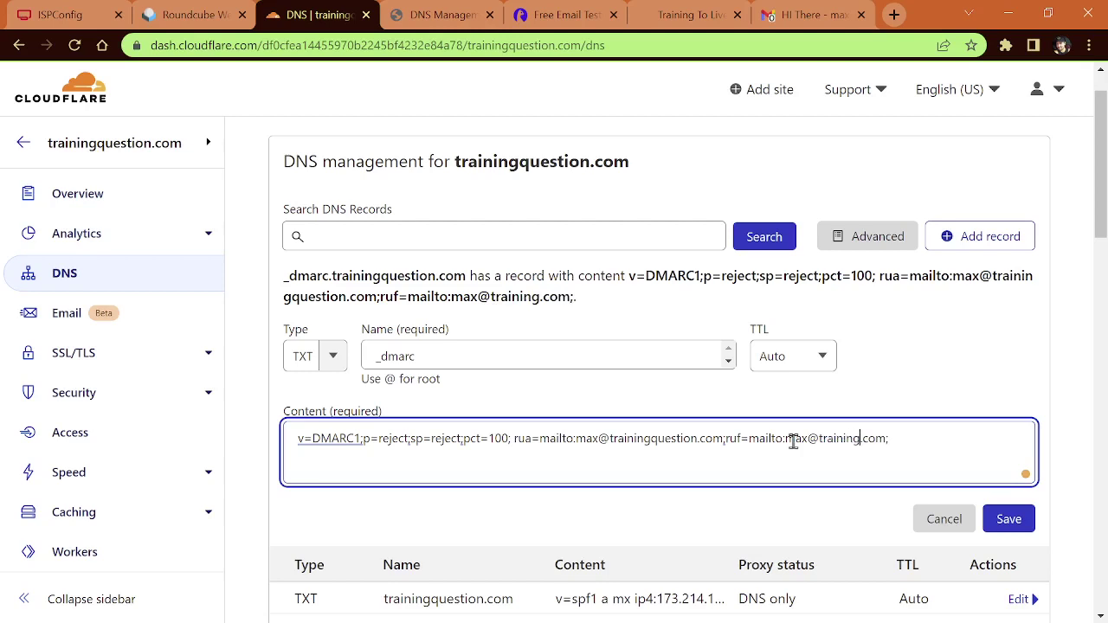
text(question)
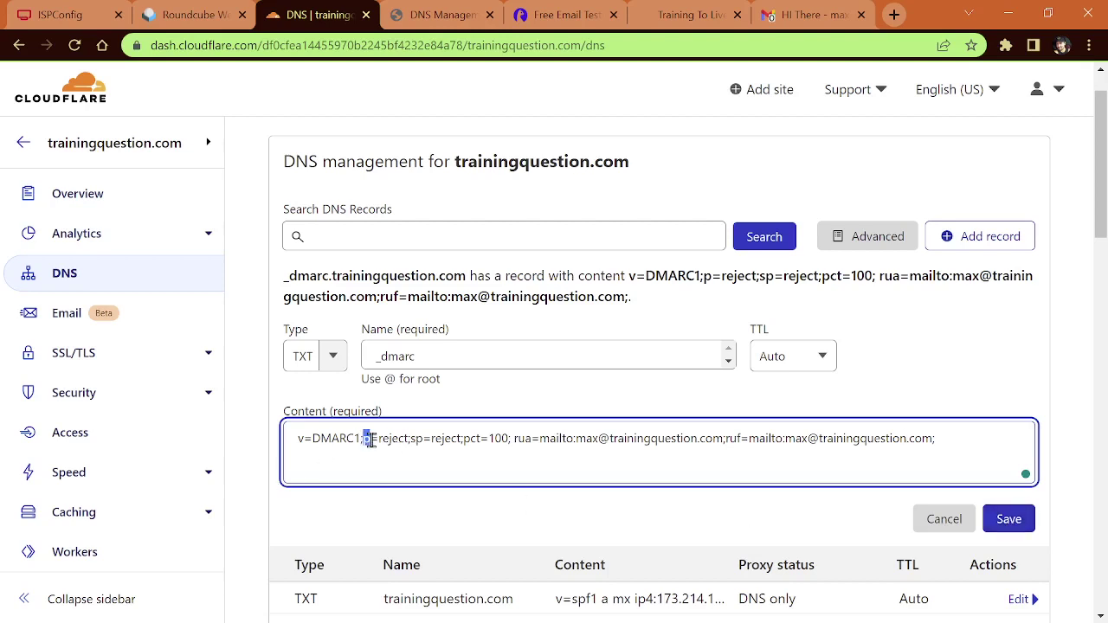
Step: Review the p=reject, sp=reject, pct=100 and report tags, then save the _dmarc record
double_click(395, 439)
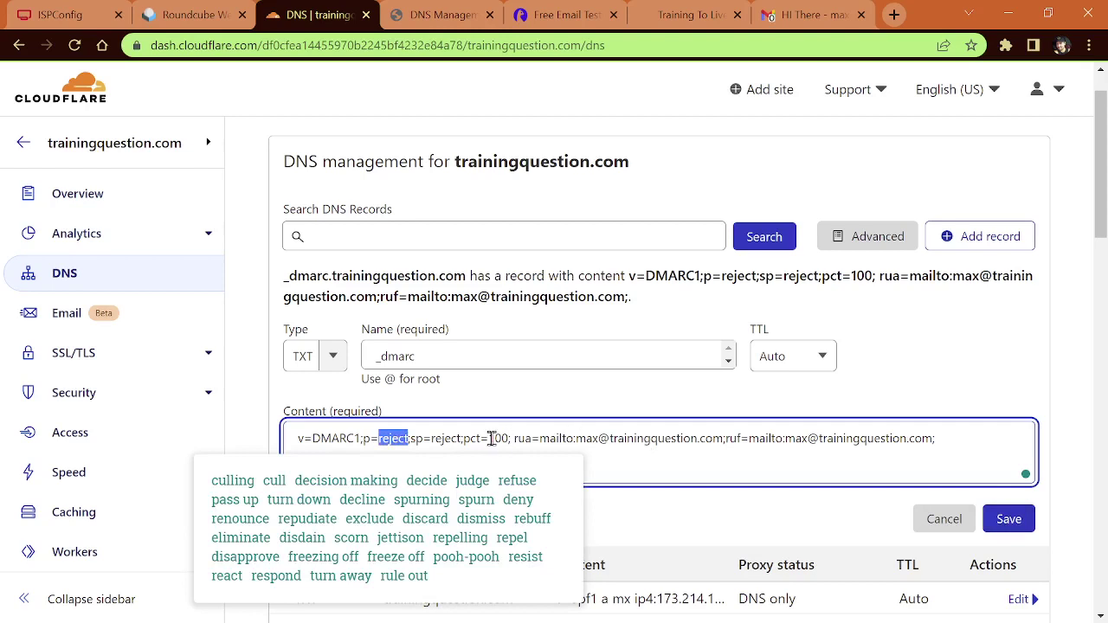
click(421, 439)
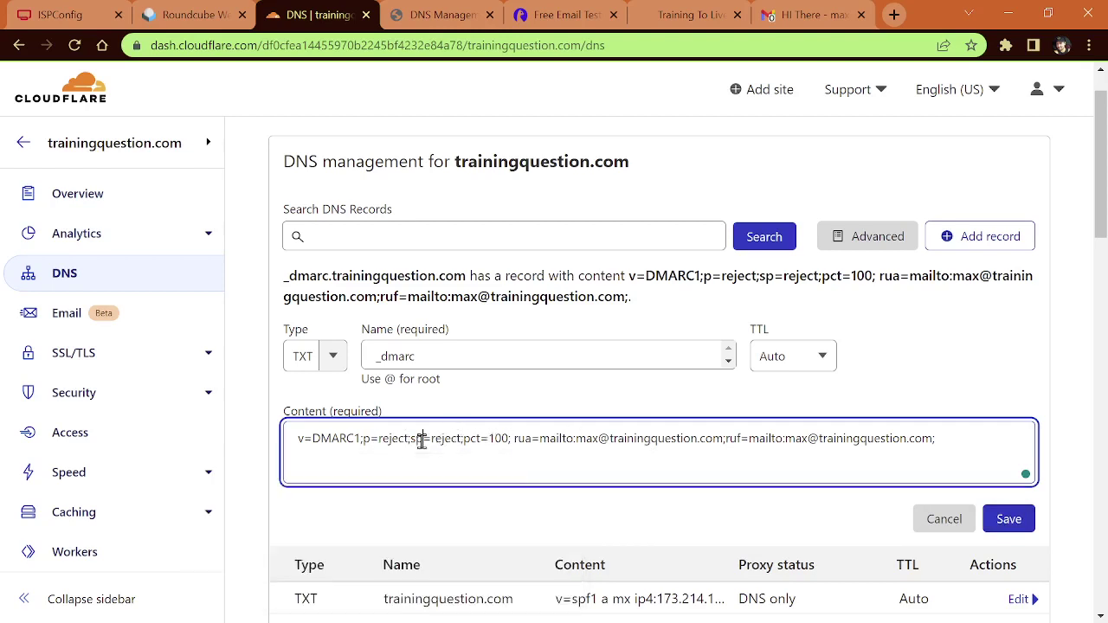
double_click(417, 439)
double_click(445, 439)
click(467, 441)
drag(465, 441, 509, 441)
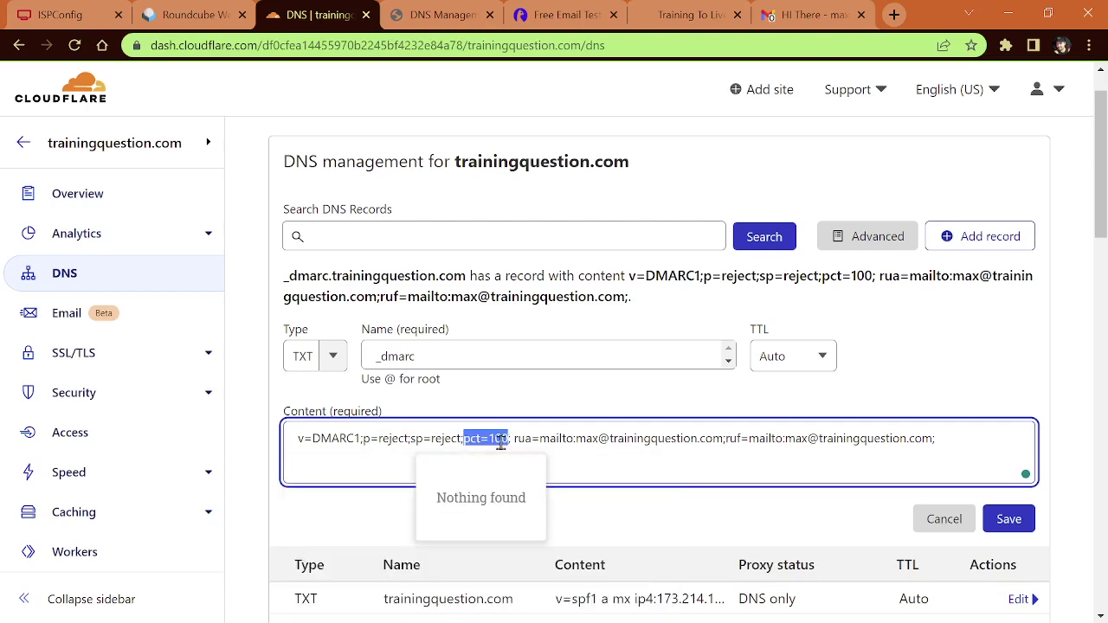
double_click(500, 440)
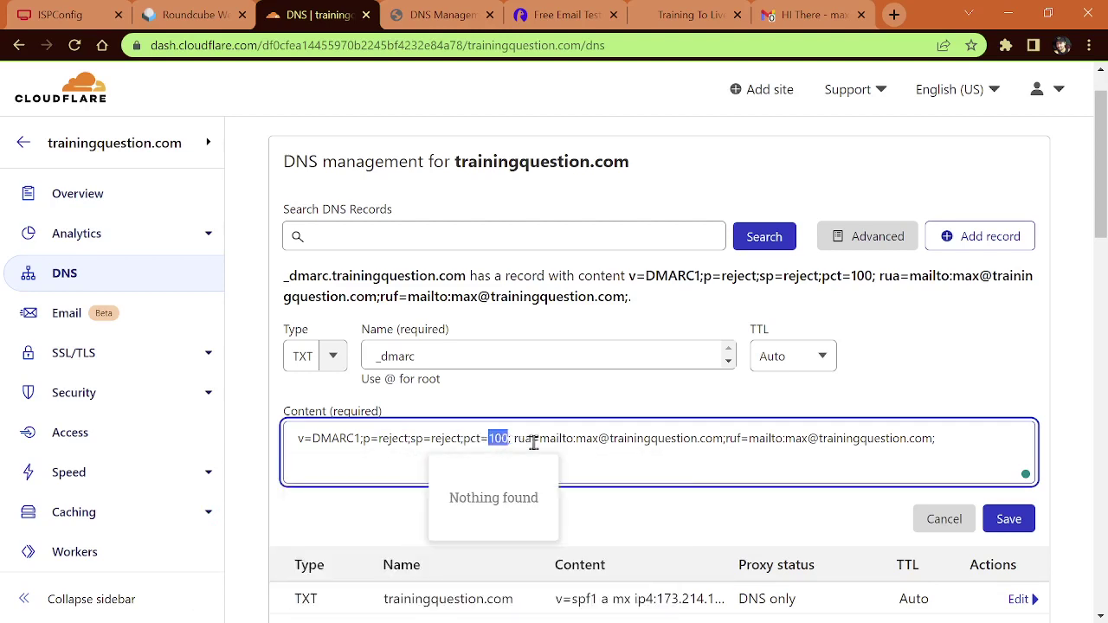
drag(514, 440, 970, 441)
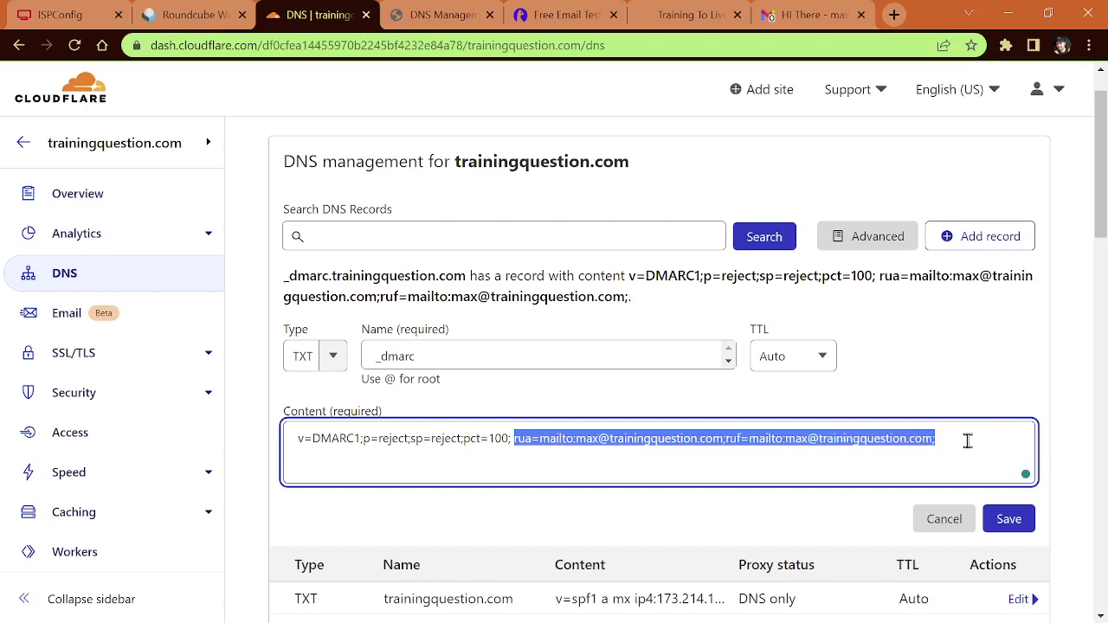
click(967, 442)
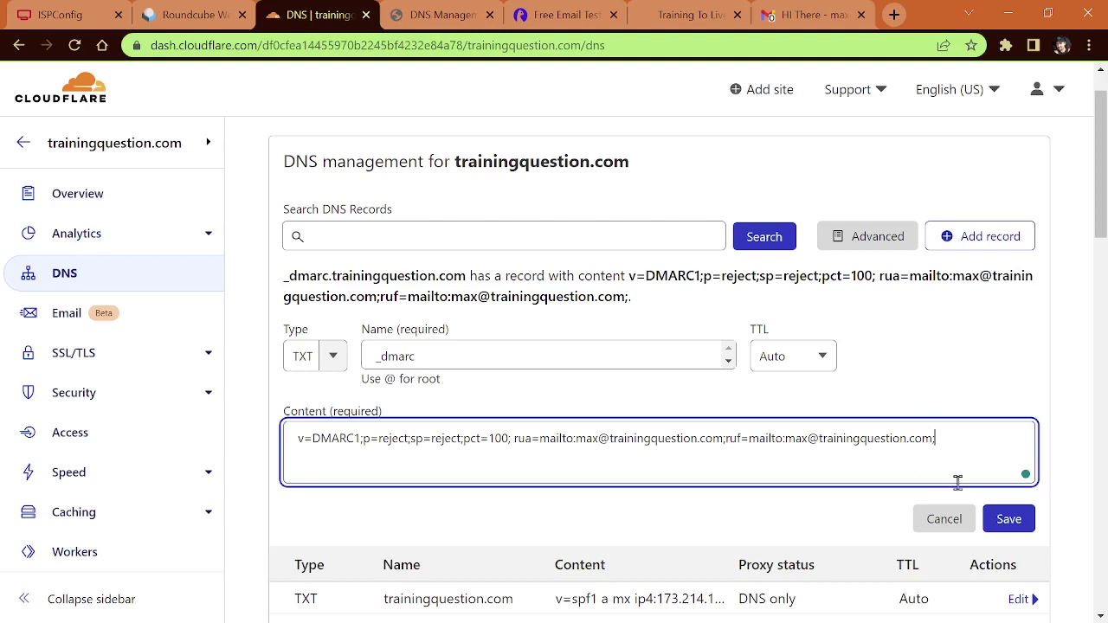
click(1007, 519)
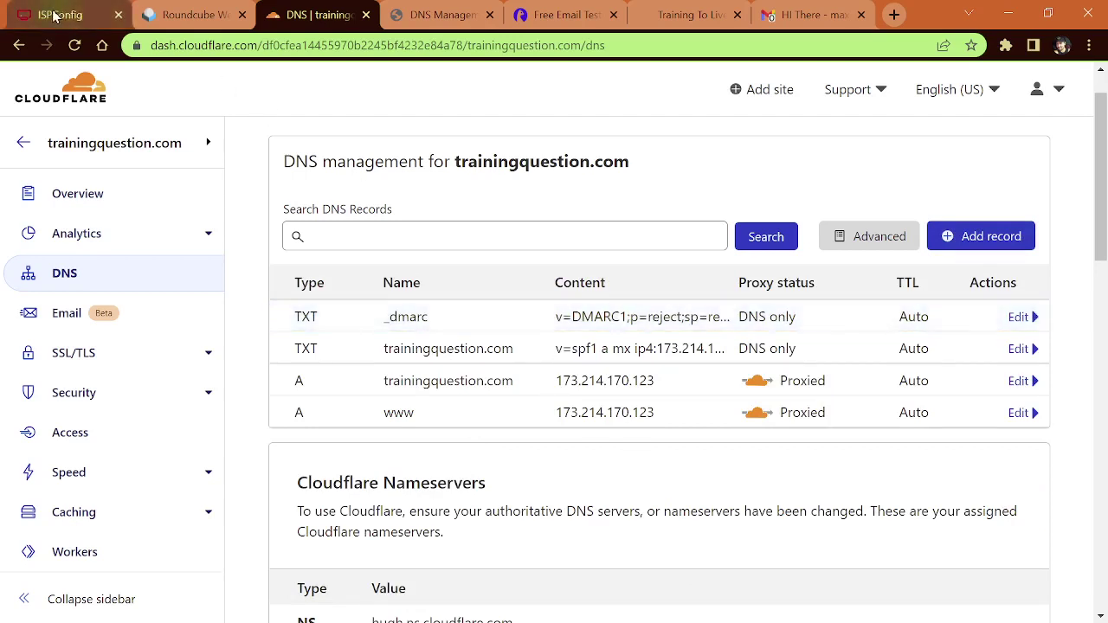
Step: From Roundcube, send 'Whats up buddy' reading 'Hey man you goin out tonight' to the Gmail address
click(186, 23)
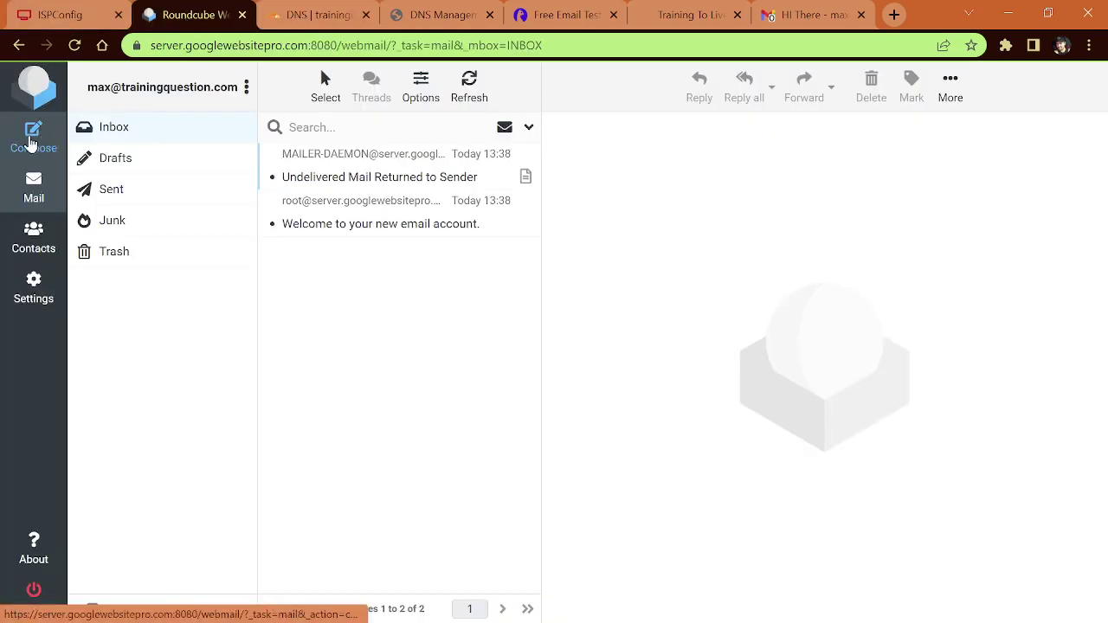
click(32, 141)
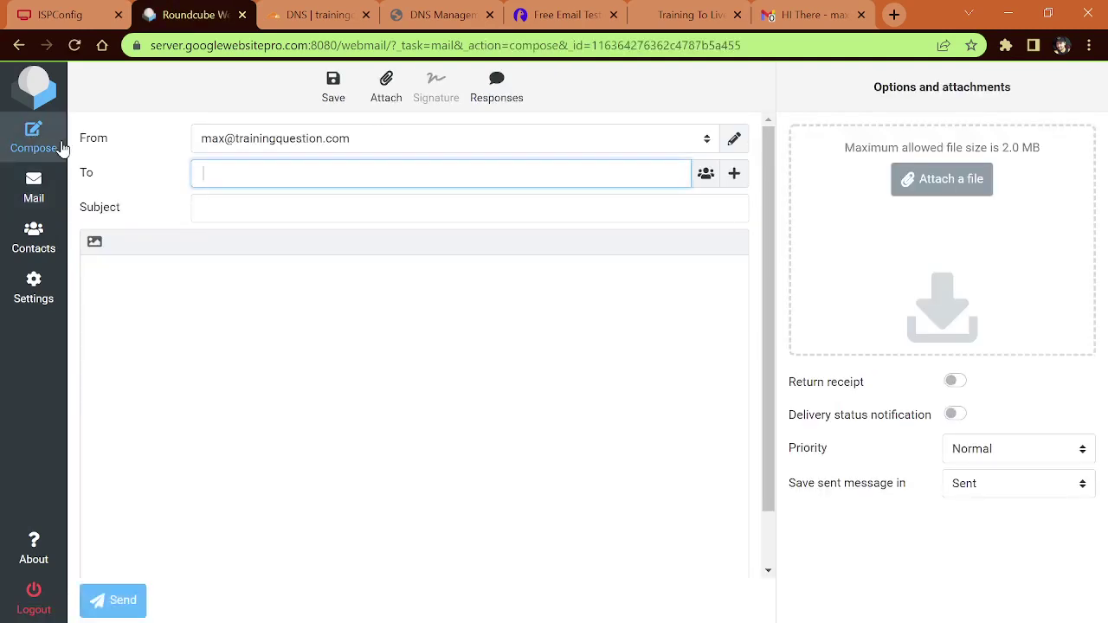
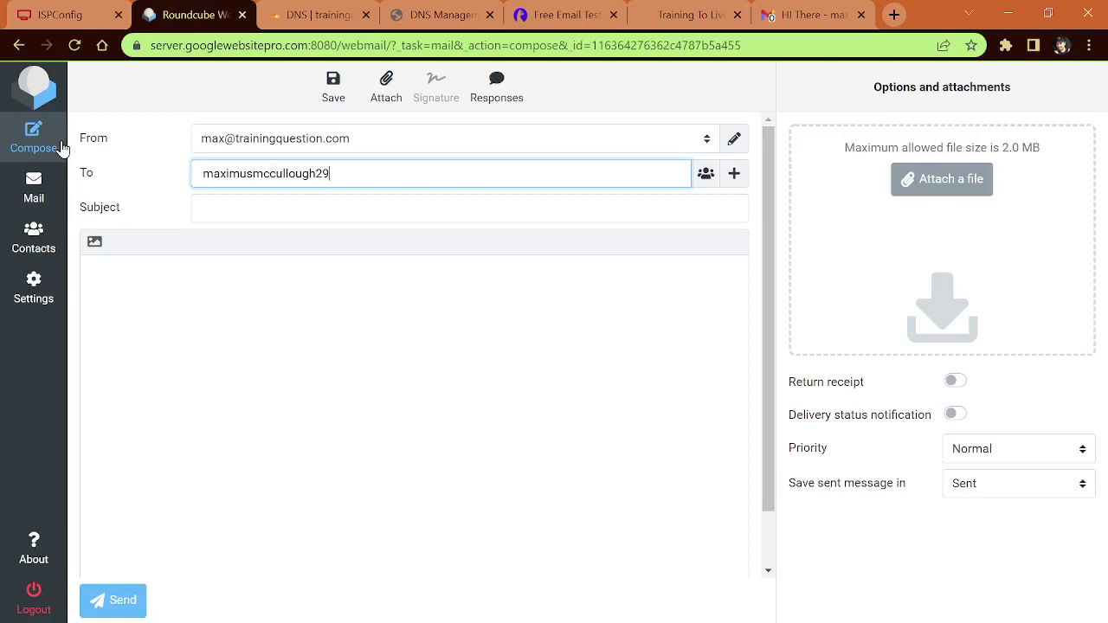
key(Tab)
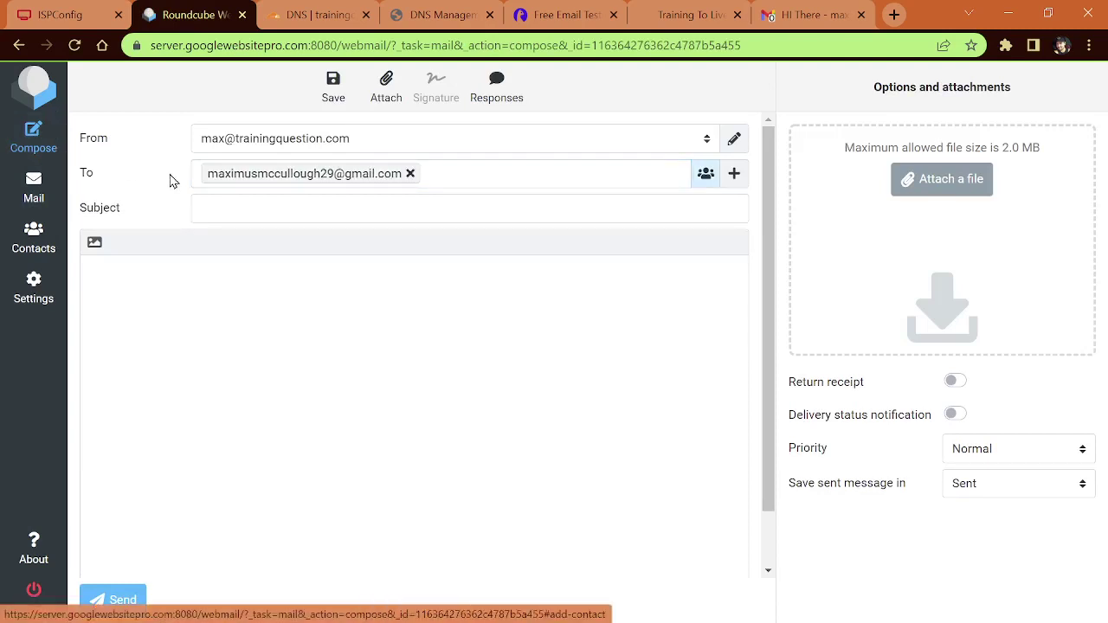
click(233, 213)
text(Whats up buddy?)
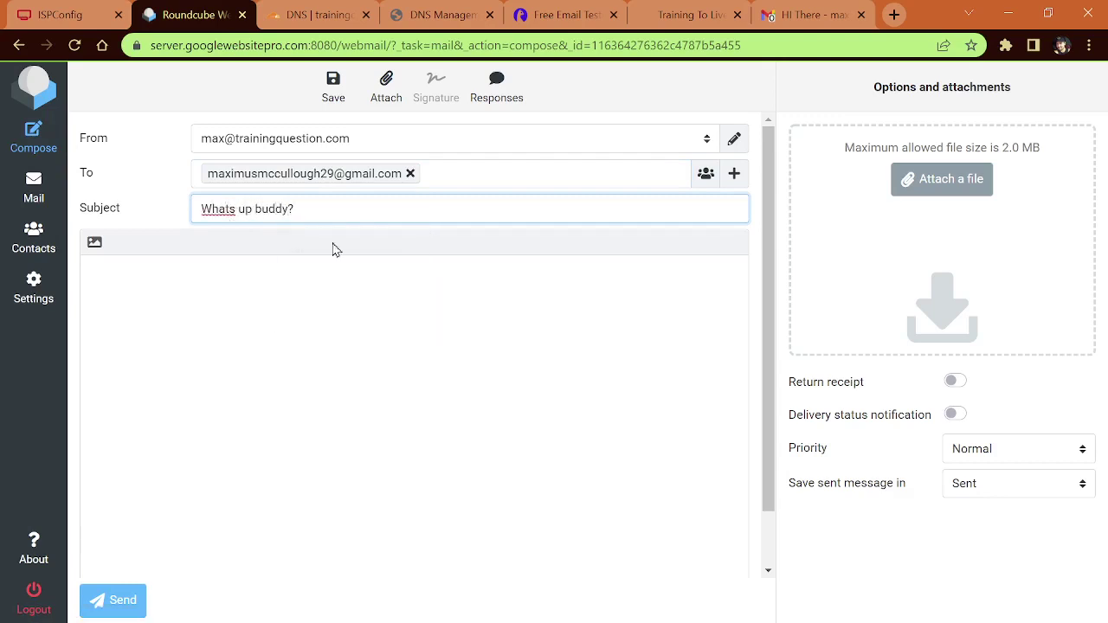
click(330, 294)
text(Hey )
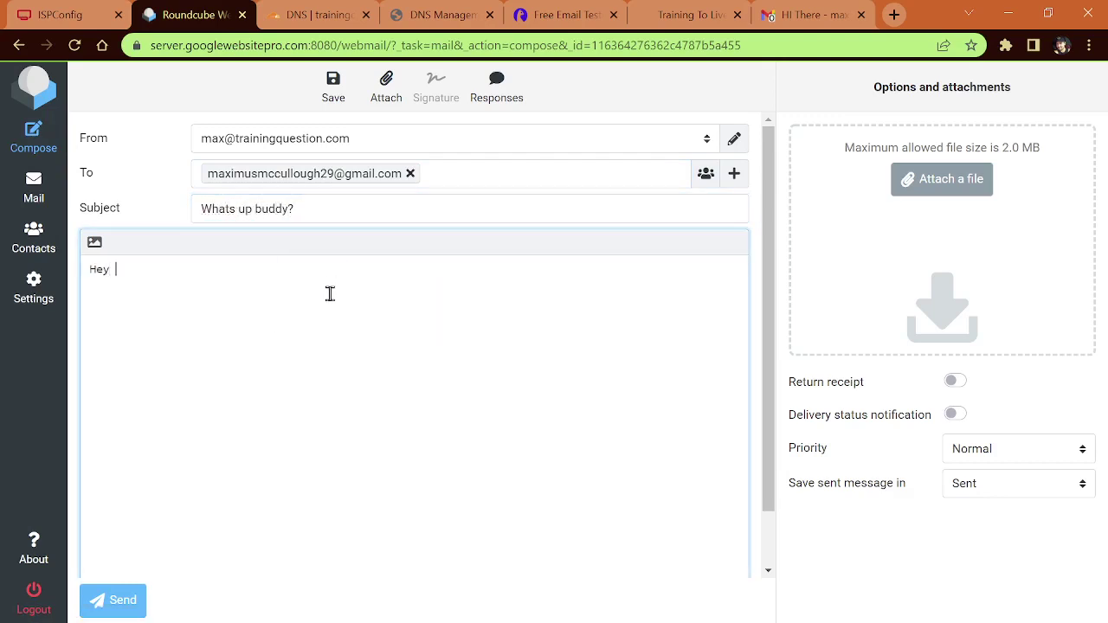
text(man you goin out tonight?)
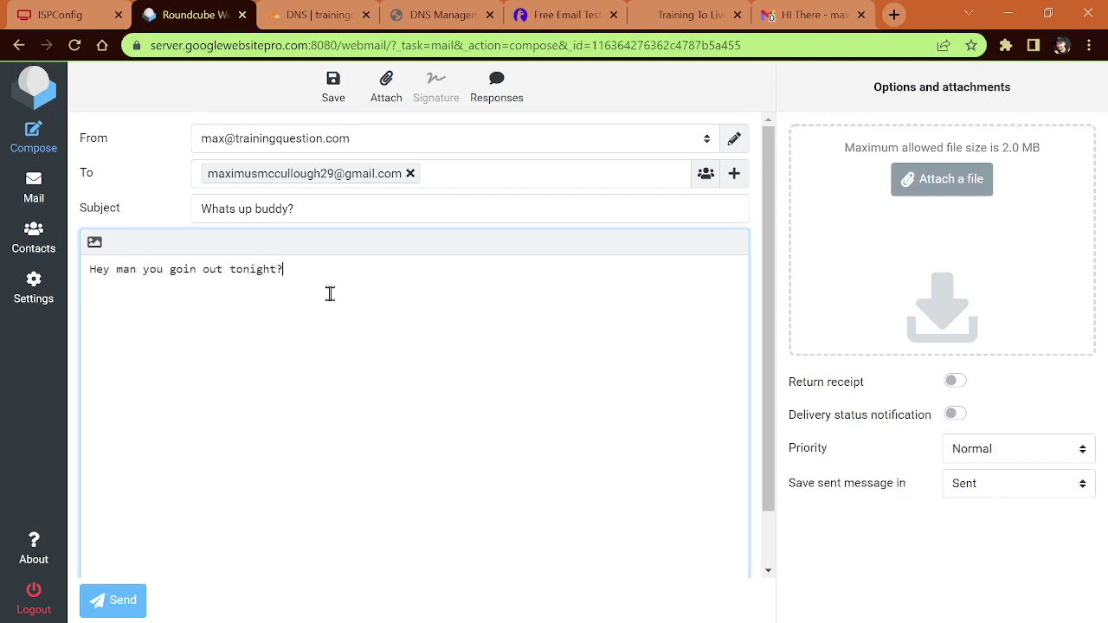
click(109, 600)
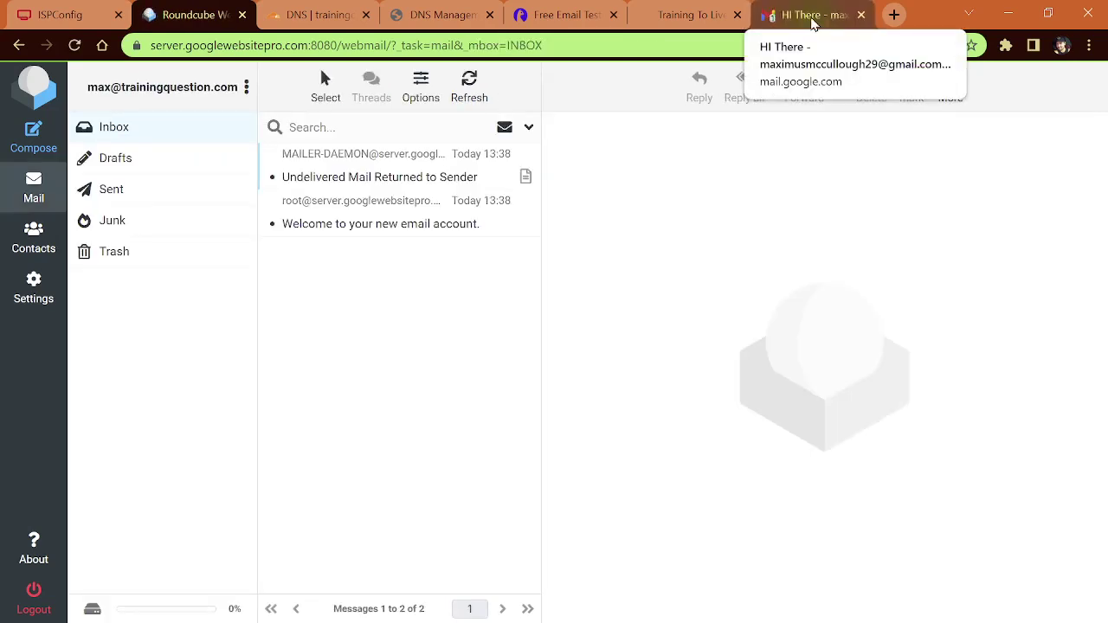
click(812, 17)
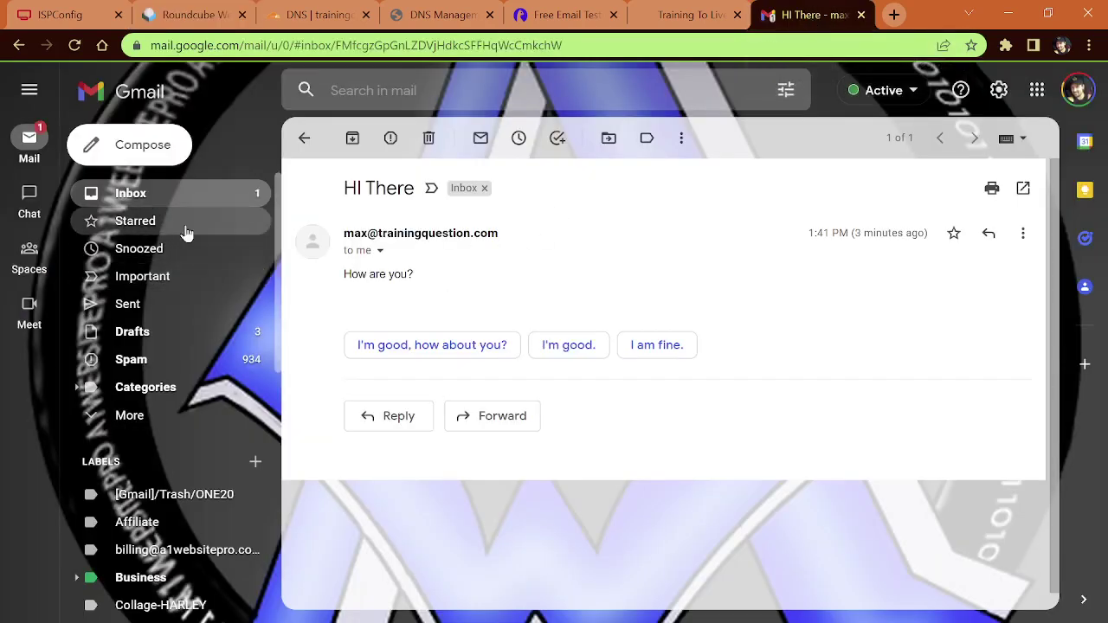
Step: Open the 'Whats up buddy?' message in the Gmail inbox
click(146, 192)
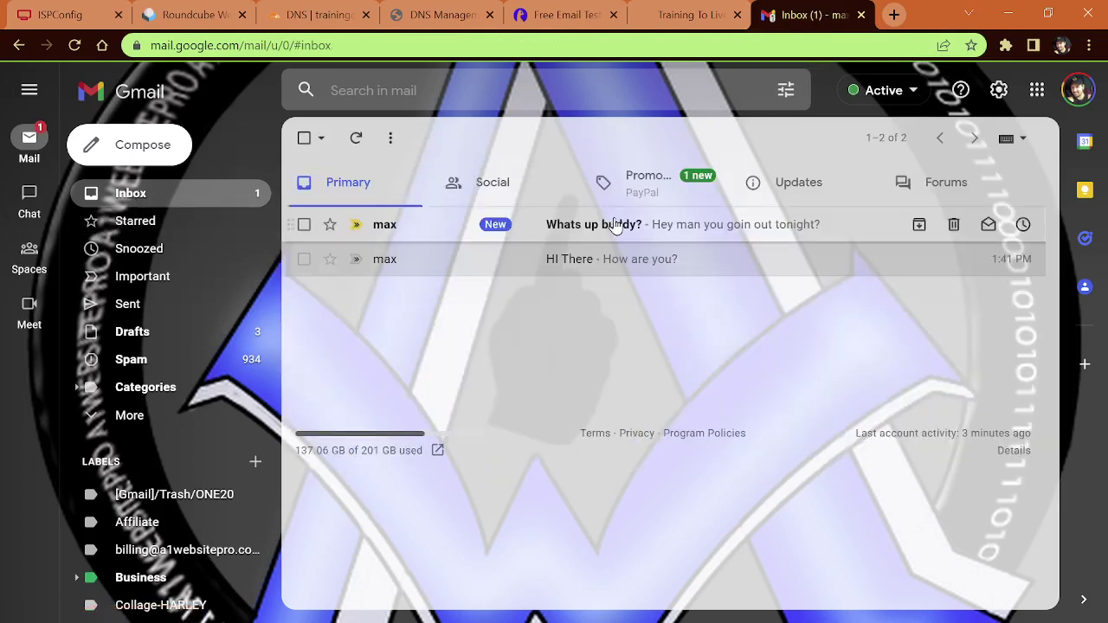
click(608, 224)
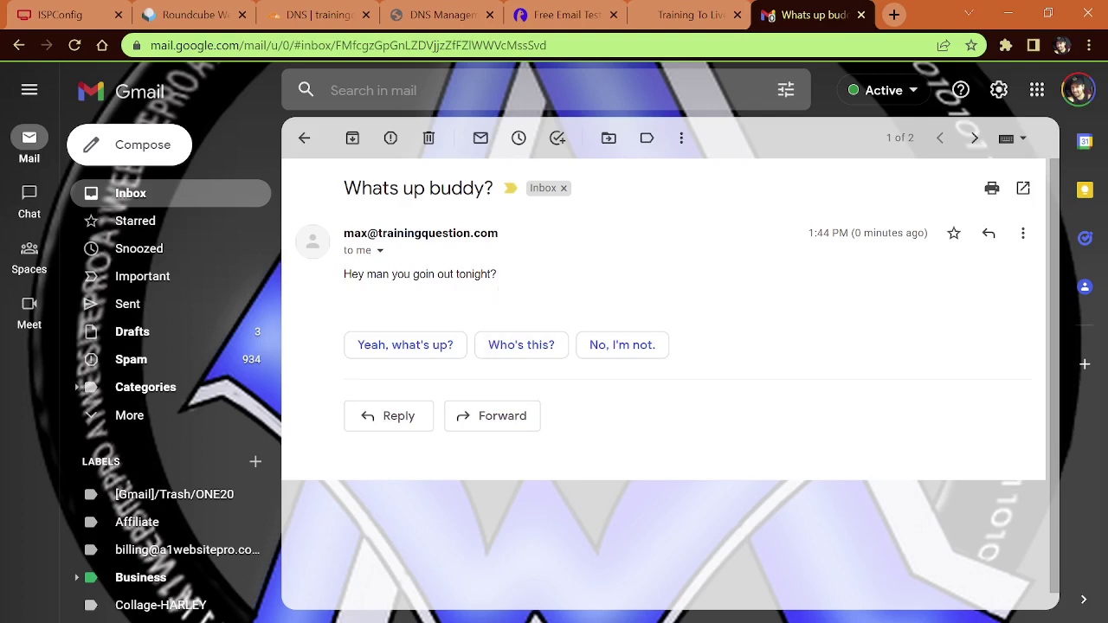
key(alt+Tab)
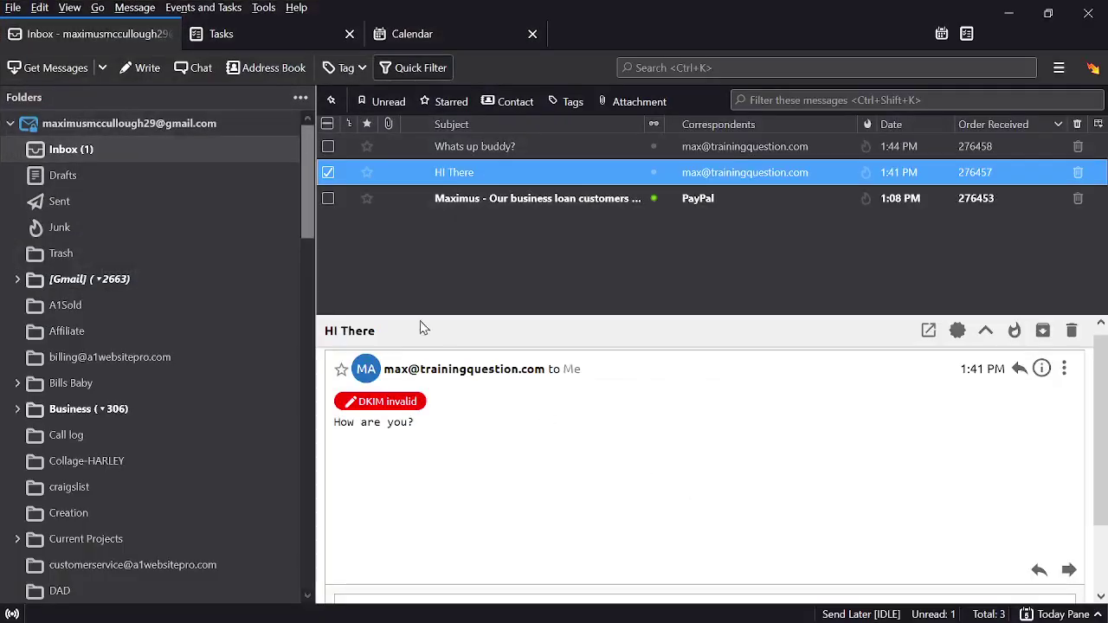
Step: Inspect the 'Whats up buddy?' message in Thunderbird, noting its DKIM invalid flag
click(474, 148)
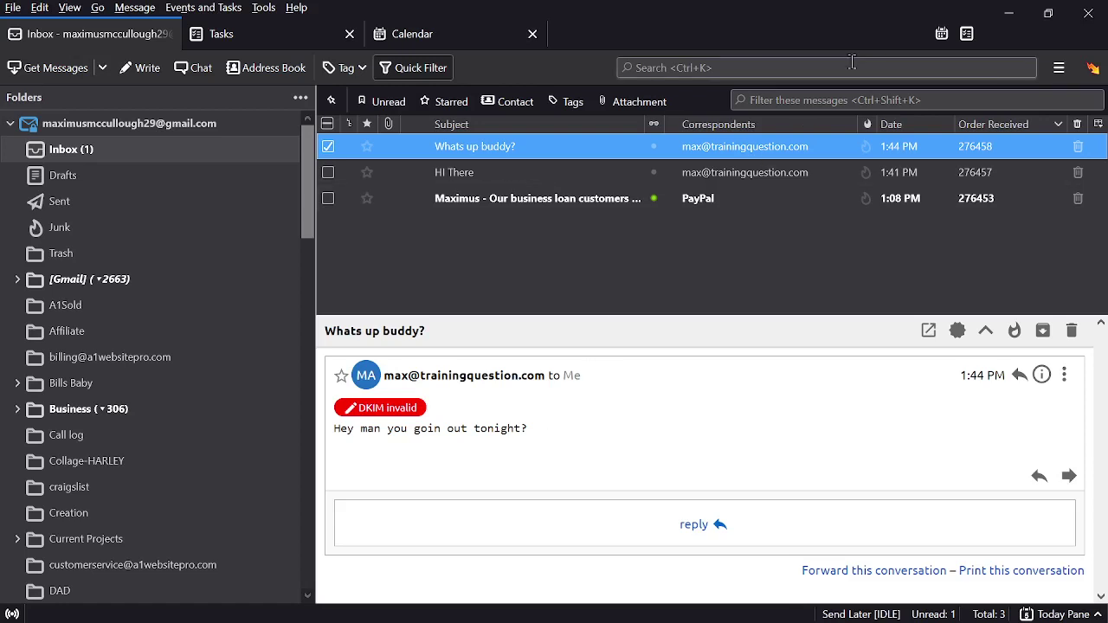
click(1004, 17)
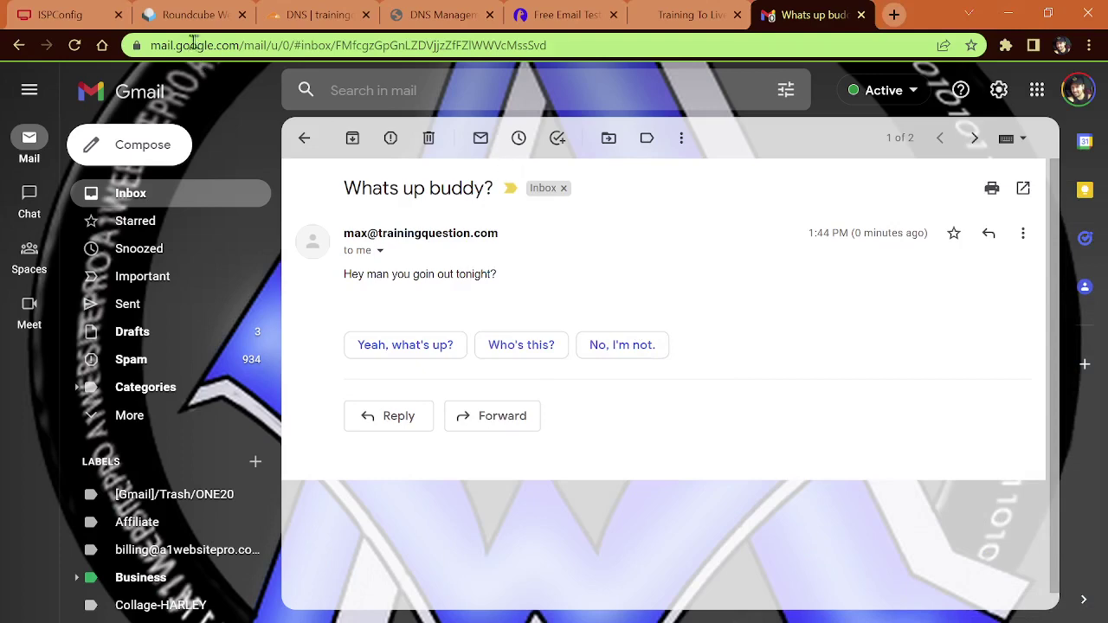
Step: Open the DKIM settings of the trainingquestion.com email domain in ISPConfig
click(71, 25)
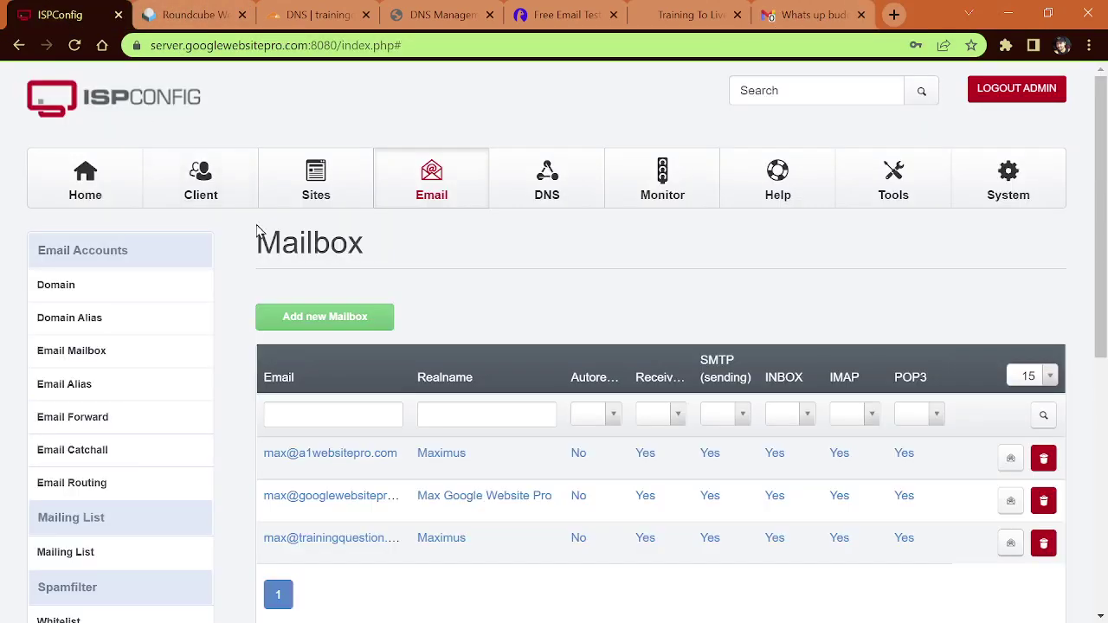
click(69, 284)
scroll(606, 342, down, 2)
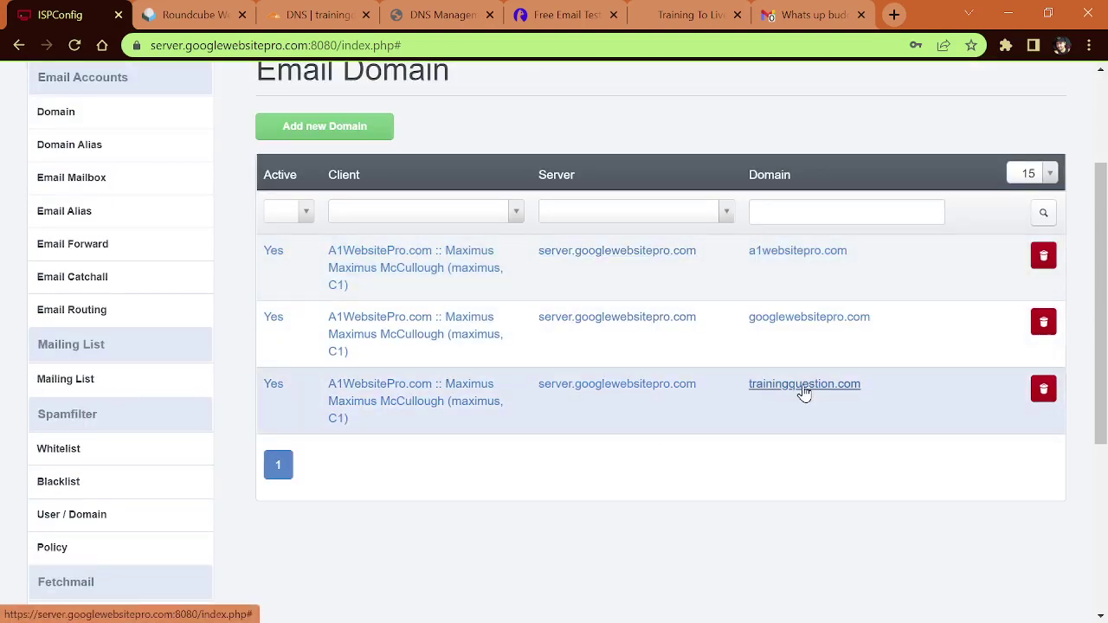
click(804, 392)
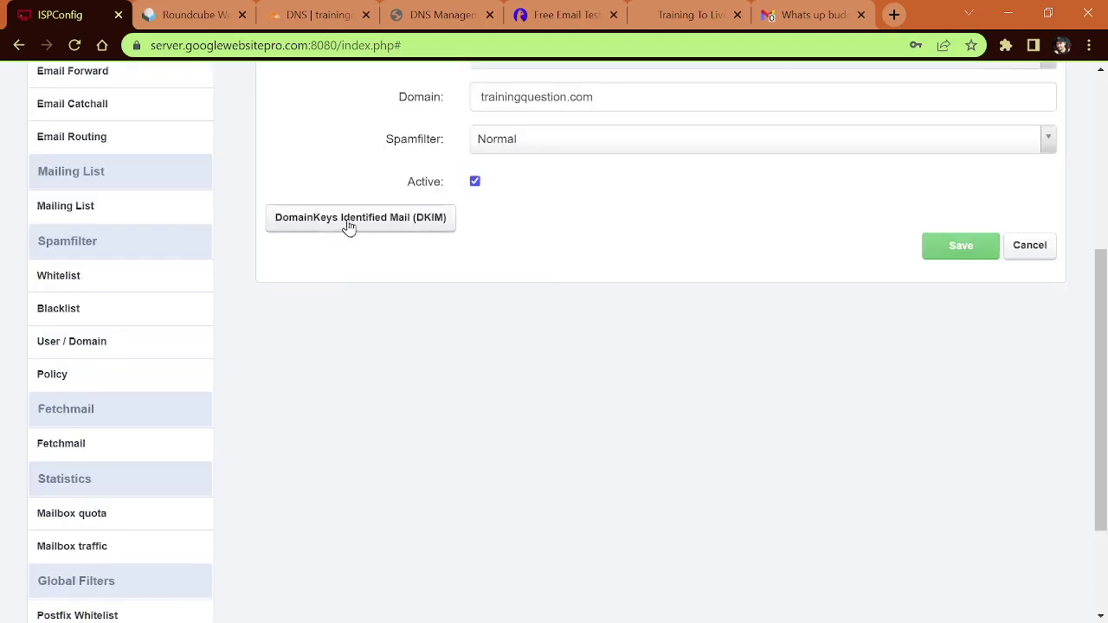
click(348, 221)
Step: Copy the key1._domainkey DKIM DNS-Record text
scroll(641, 283, down, 3)
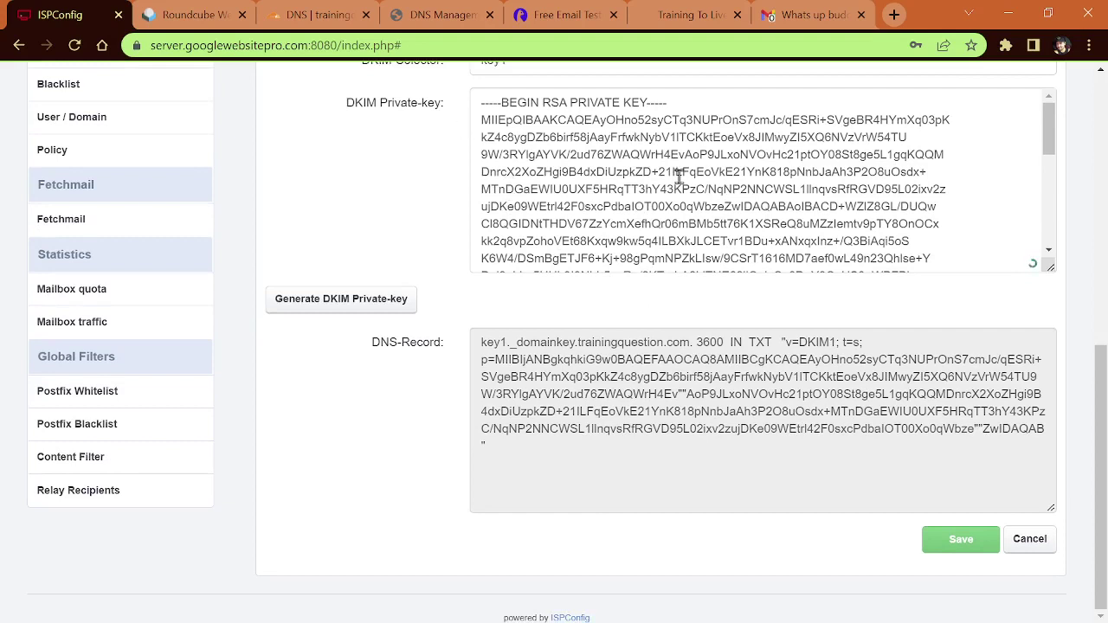
drag(604, 154, 612, 154)
drag(349, 104, 478, 102)
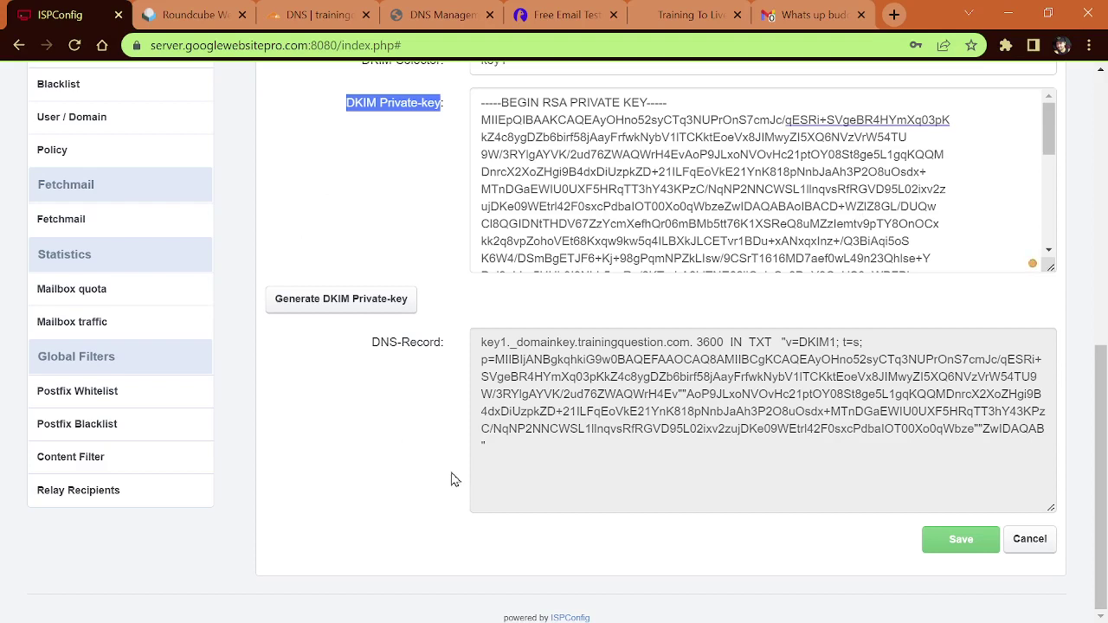
drag(517, 443, 474, 342)
right_click(538, 374)
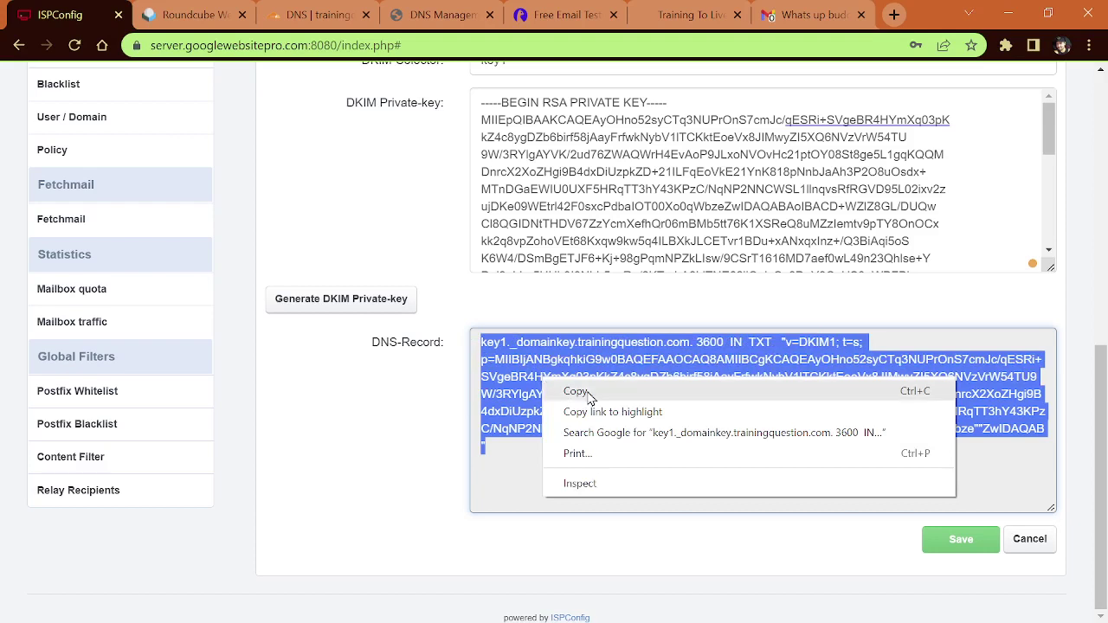
click(585, 390)
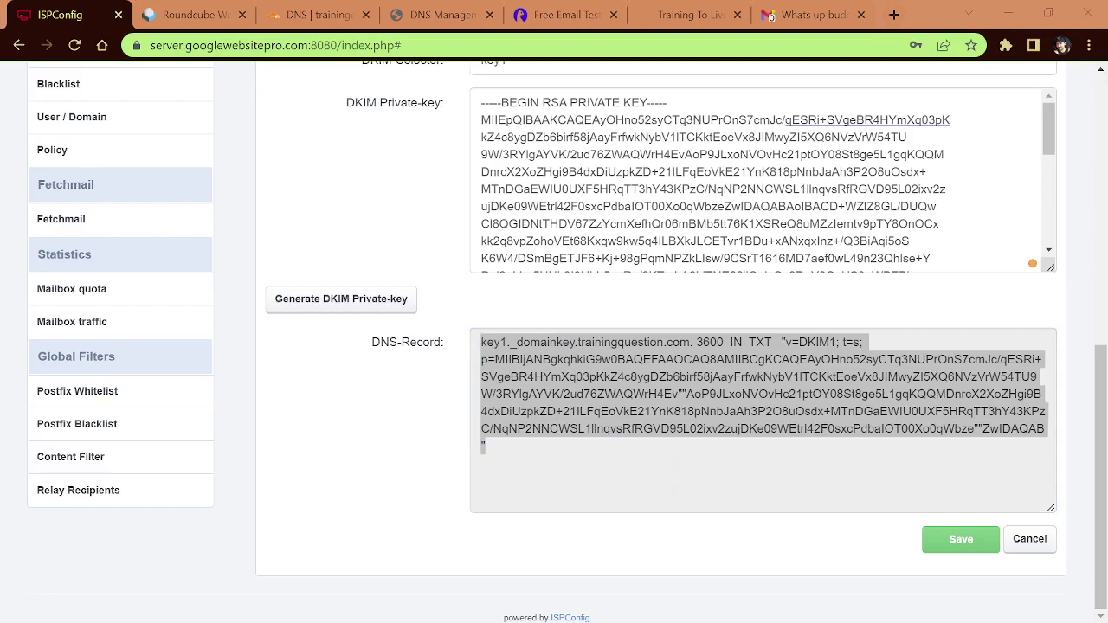
Step: Paste the DKIM record into Notepad and move the quoted value below the key1._domainkey header
key(ctrl+v)
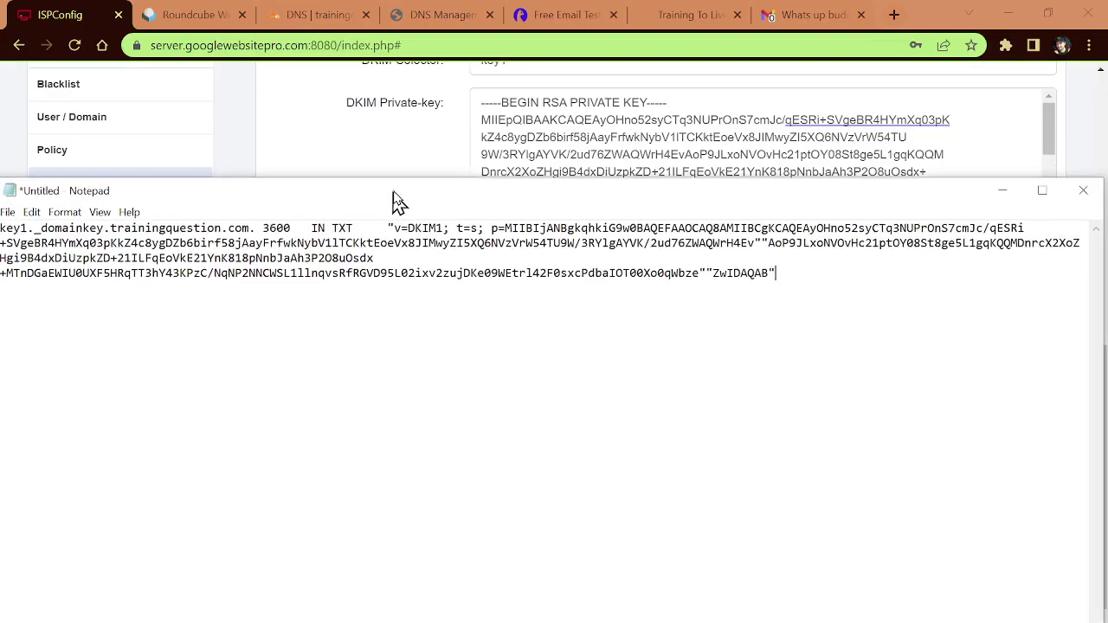
key(ctrl+a)
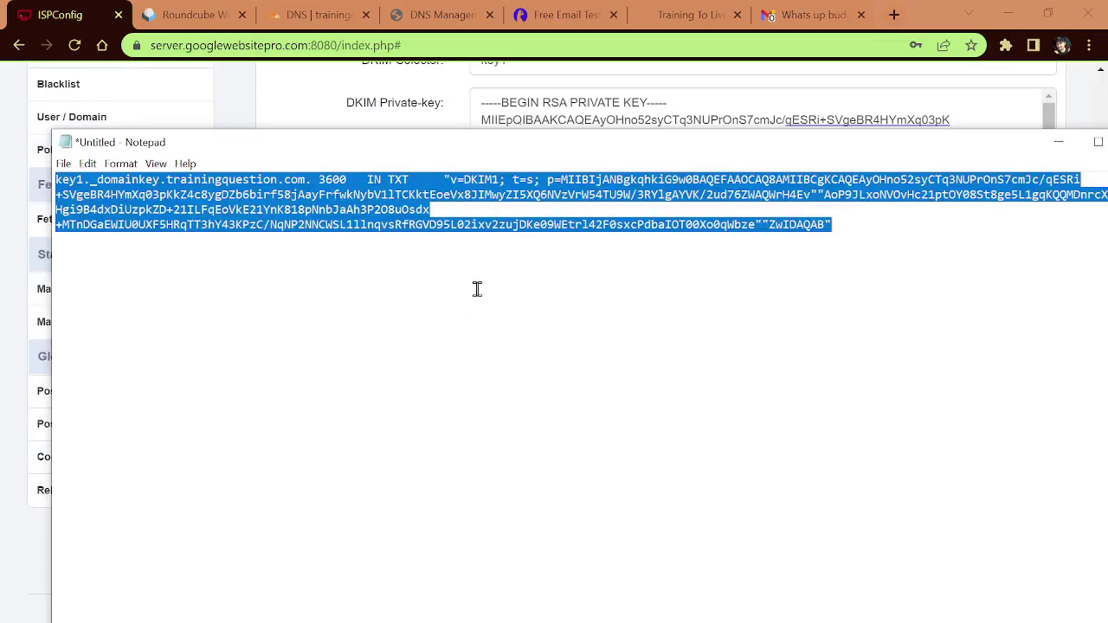
key(ctrl+v)
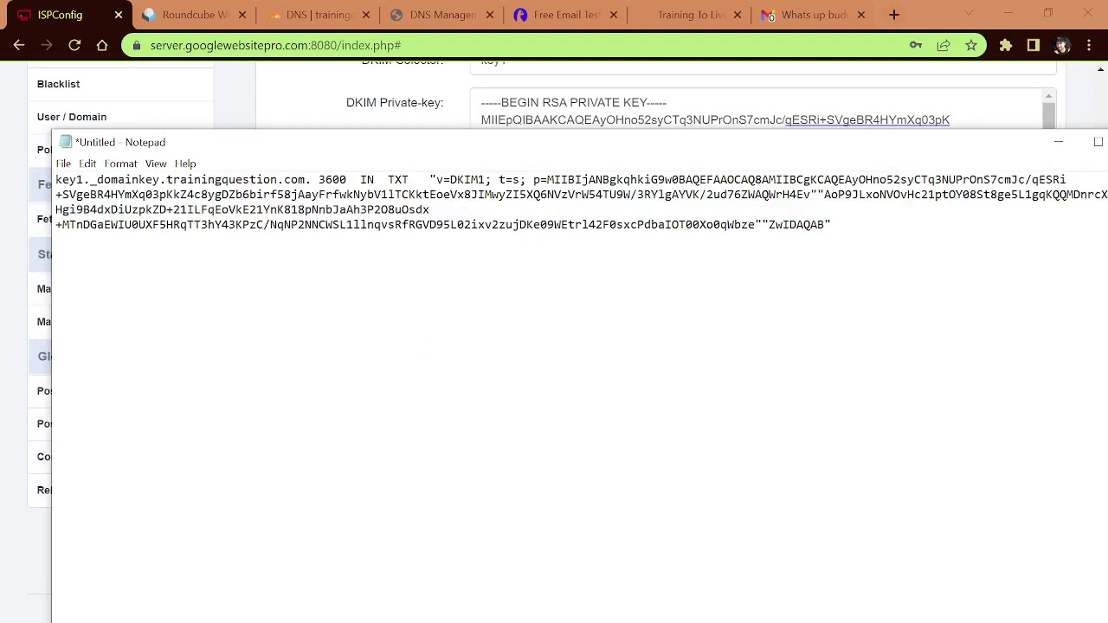
drag(532, 147, 520, 122)
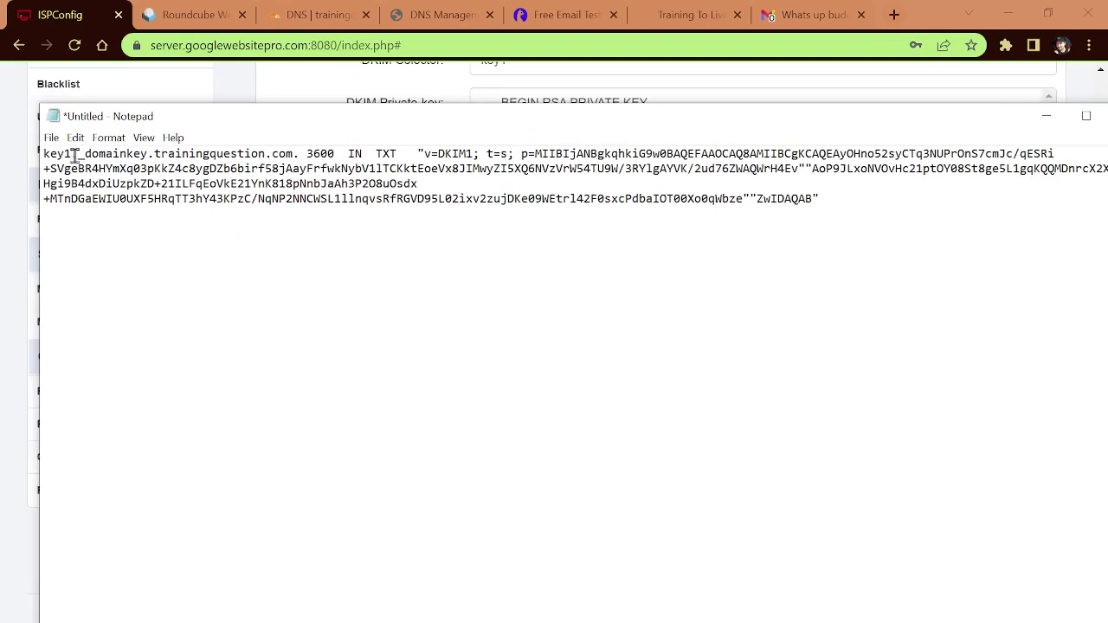
drag(74, 156, 42, 156)
drag(72, 156, 43, 154)
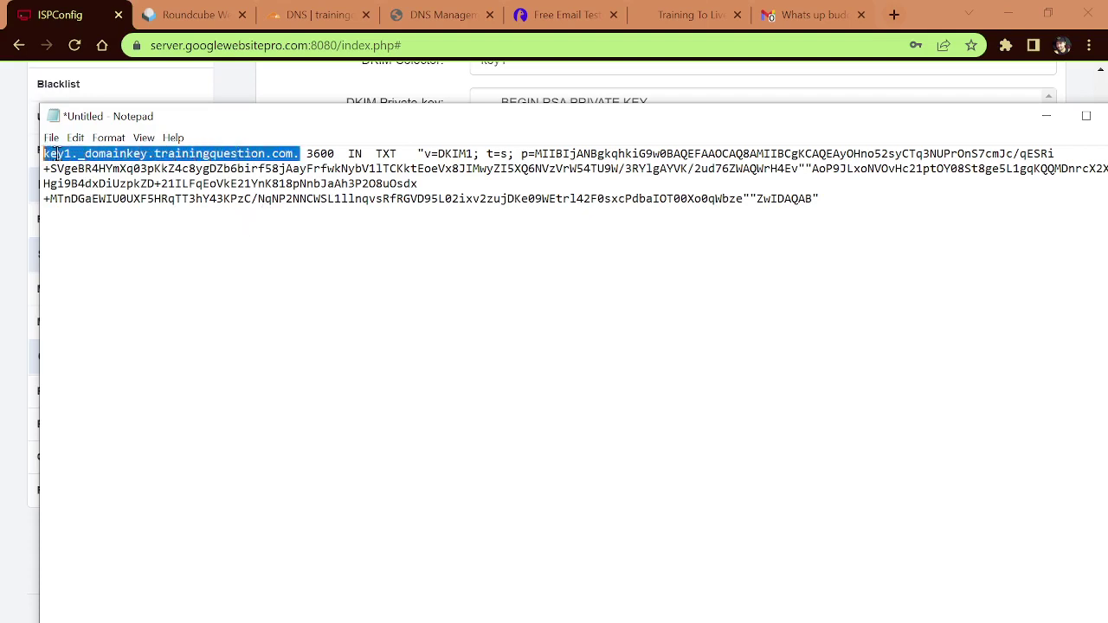
click(418, 152)
key(Return)
key(Return)
key(Return)
key(Return)
key(Return)
key(Return)
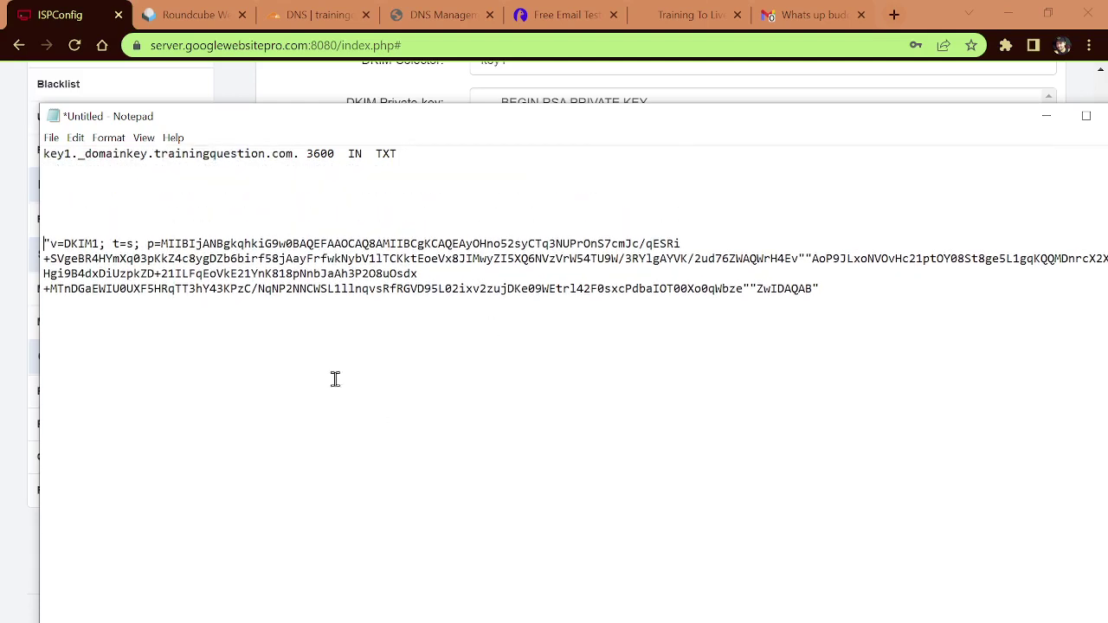
Step: Add k=rsa; before p= and remove the spaces, giving v=DKIM1;t=s;k=rsa;p=
drag(43, 243, 58, 243)
drag(831, 289, 768, 288)
click(768, 288)
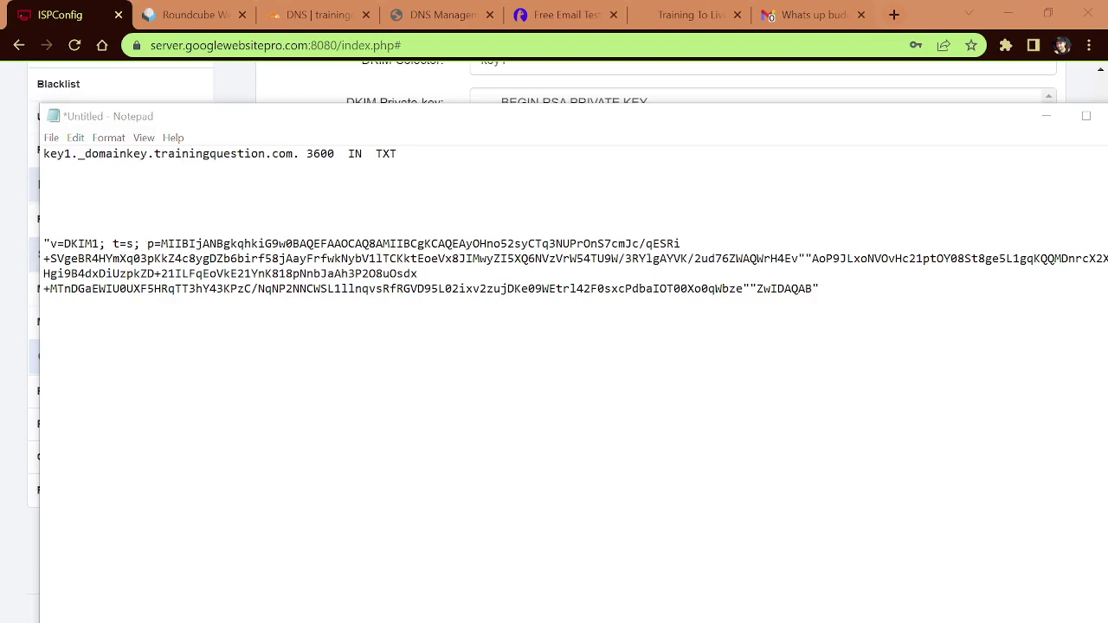
click(146, 243)
text(k=rsa;)
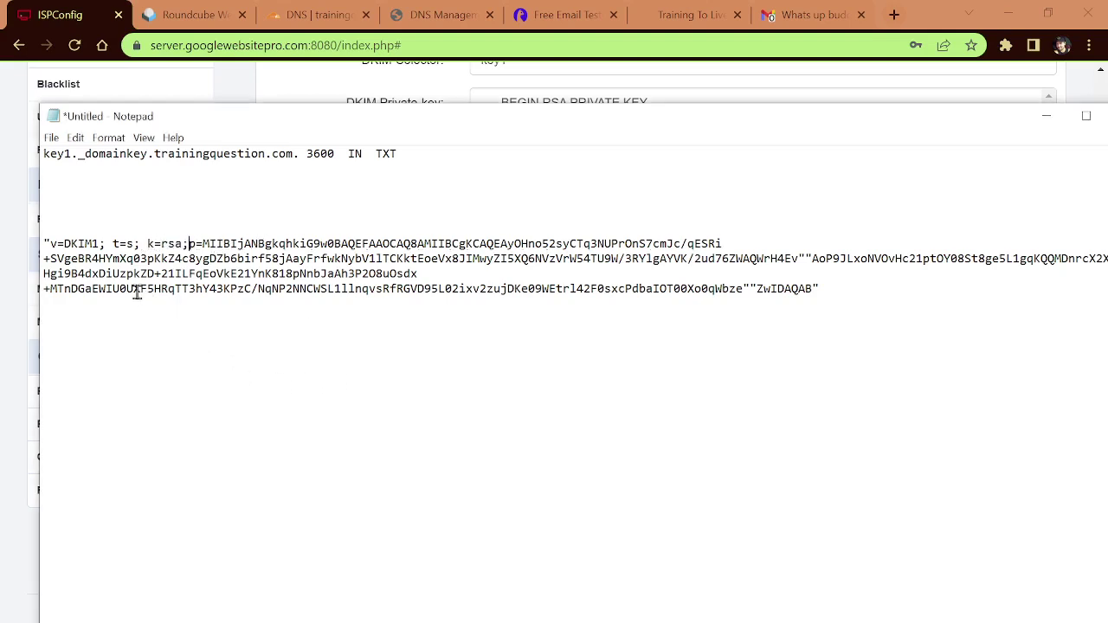
click(113, 243)
key(BackSpace)
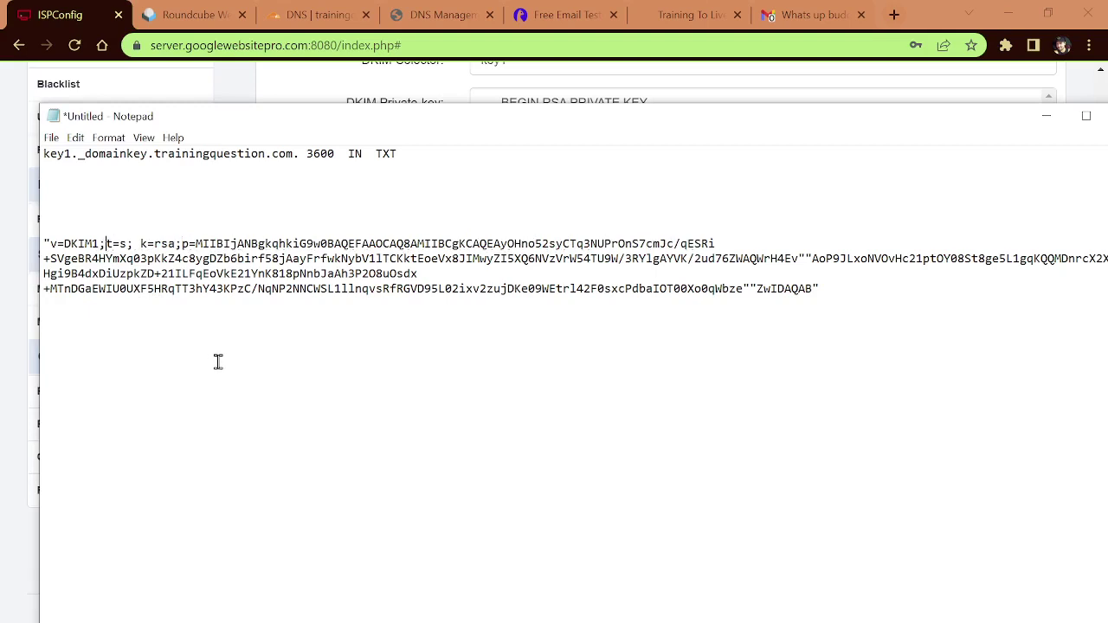
click(140, 243)
key(BackSpace)
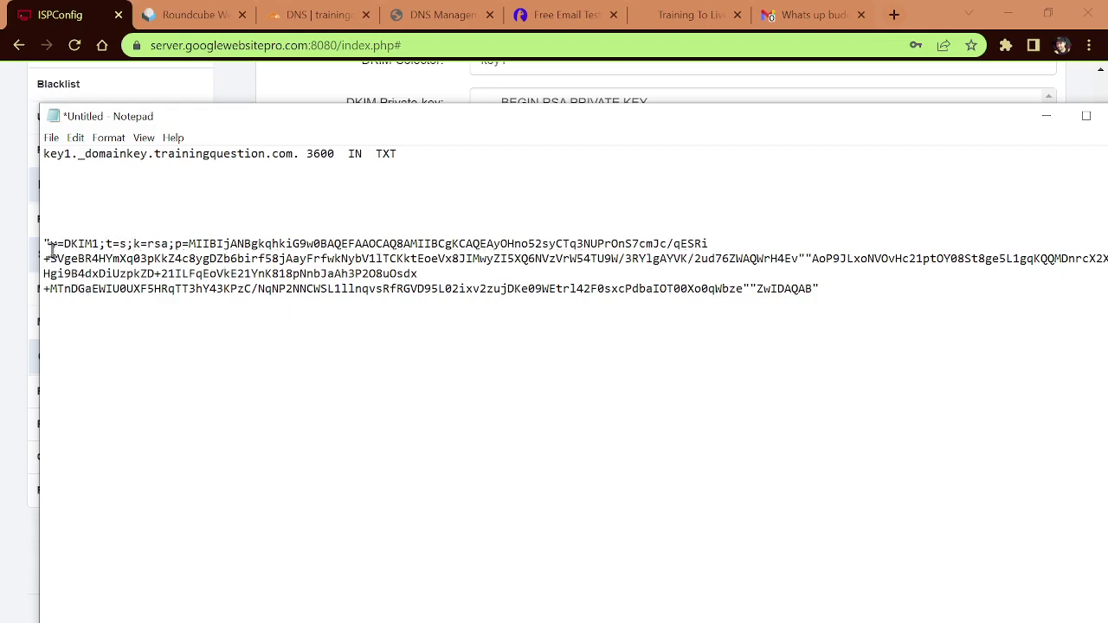
Step: Select the opening double quote before v=DKIM1
drag(48, 243, 43, 243)
drag(238, 246, 331, 271)
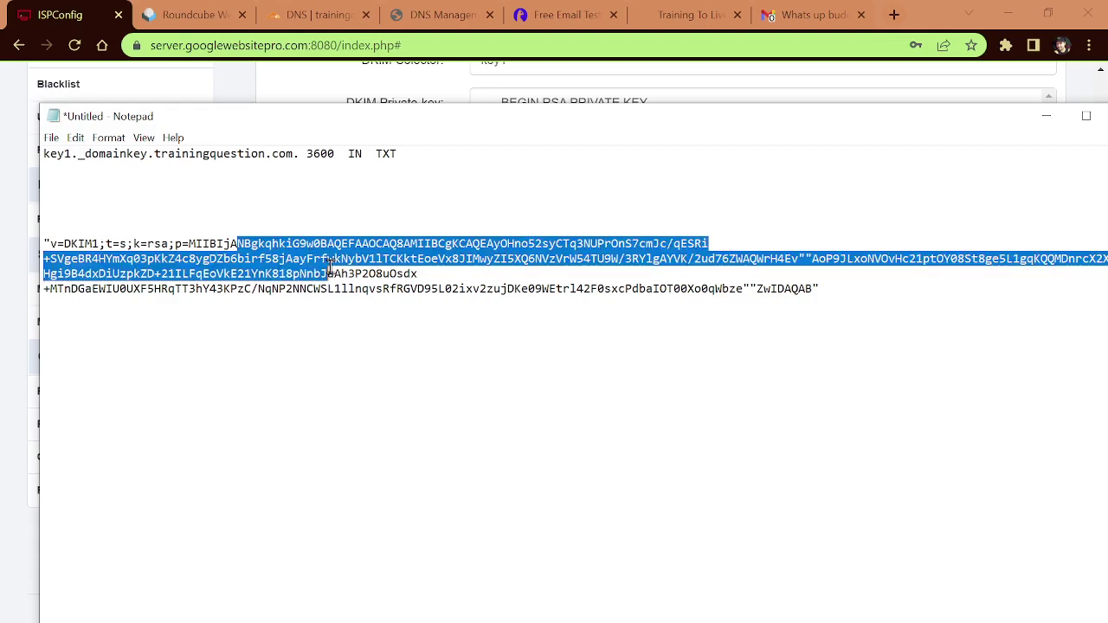
click(808, 259)
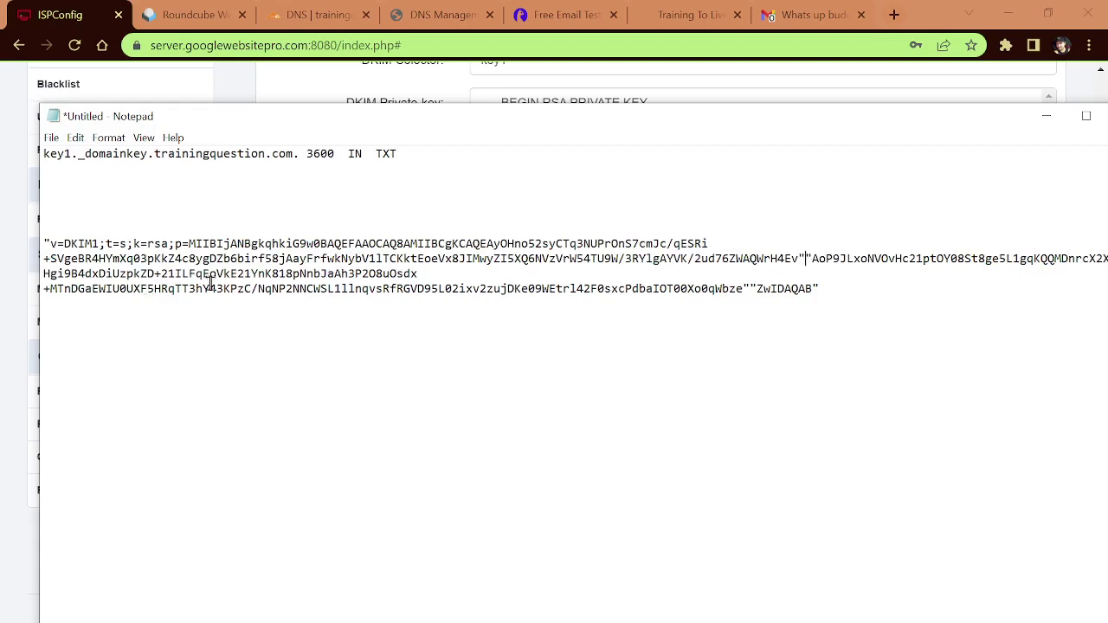
drag(52, 245, 43, 245)
Step: Delete the double quotes before v=DKIM1 and after H4Ev and qWbze
key(ctrl+f)
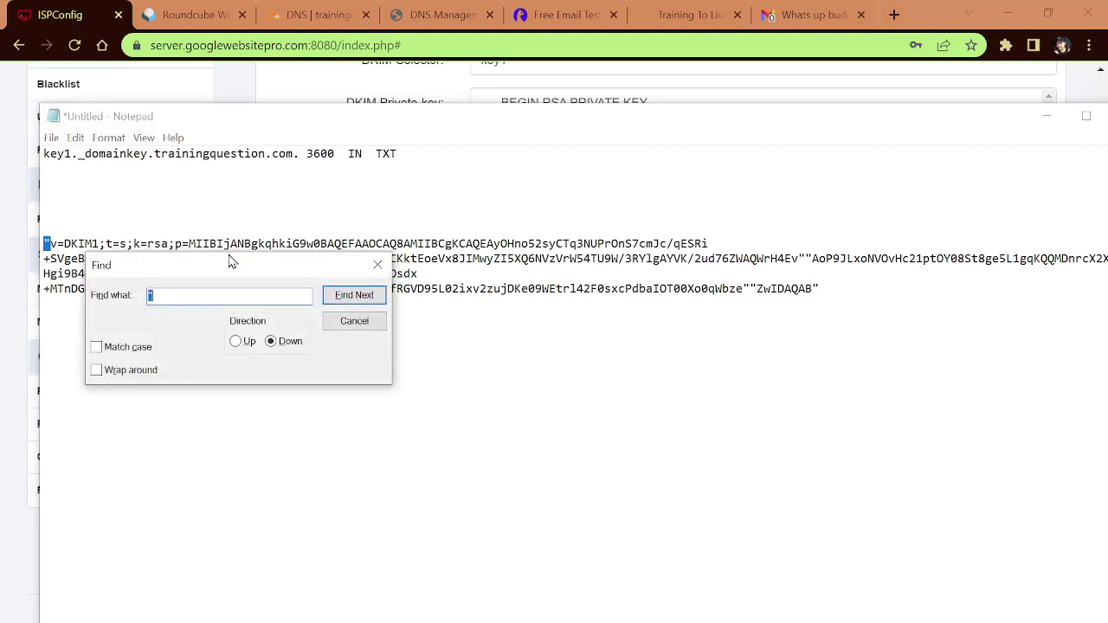
drag(234, 262, 451, 366)
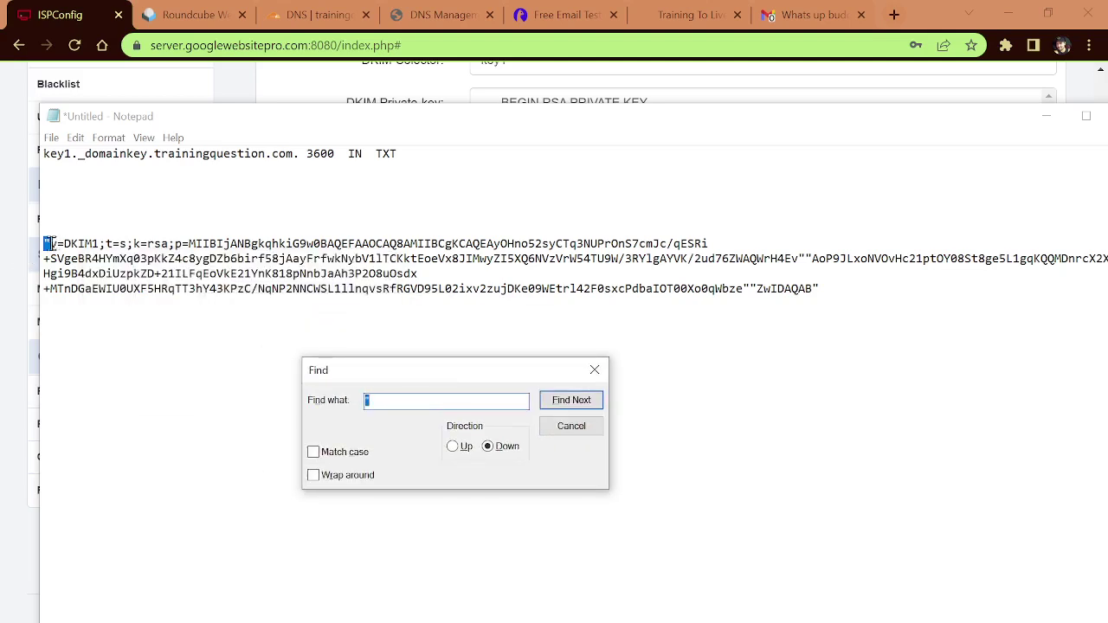
click(50, 244)
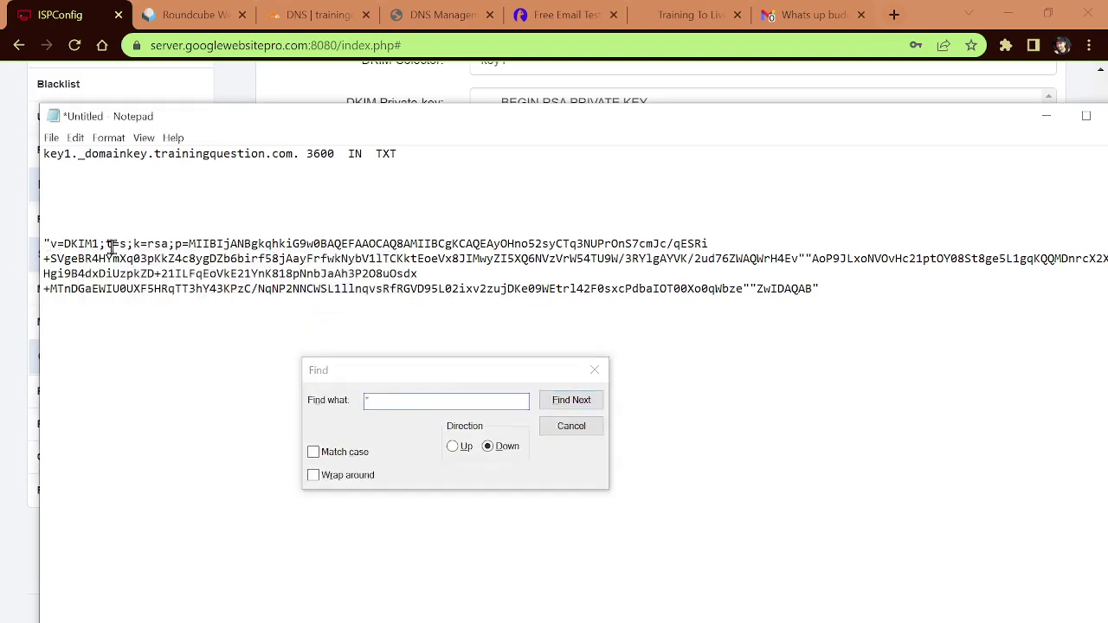
key(BackSpace)
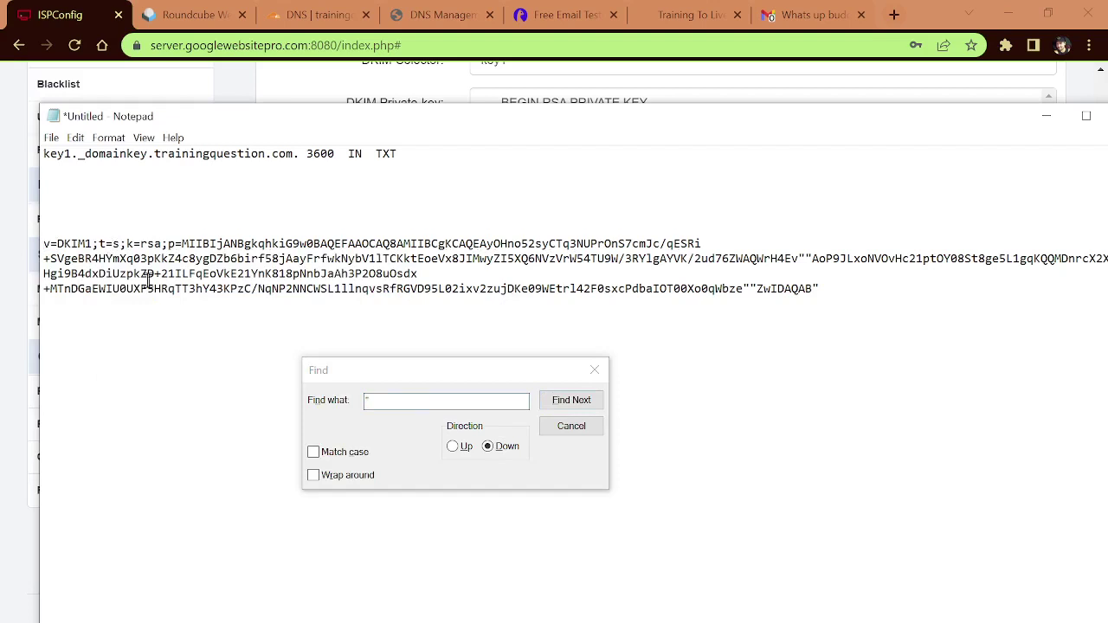
click(570, 401)
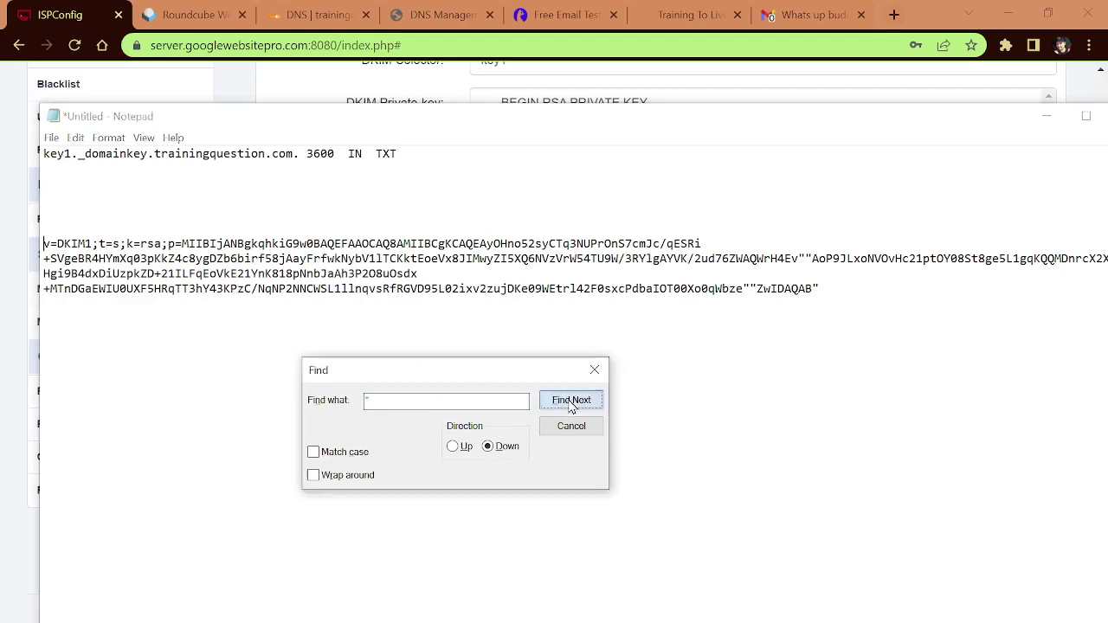
click(805, 258)
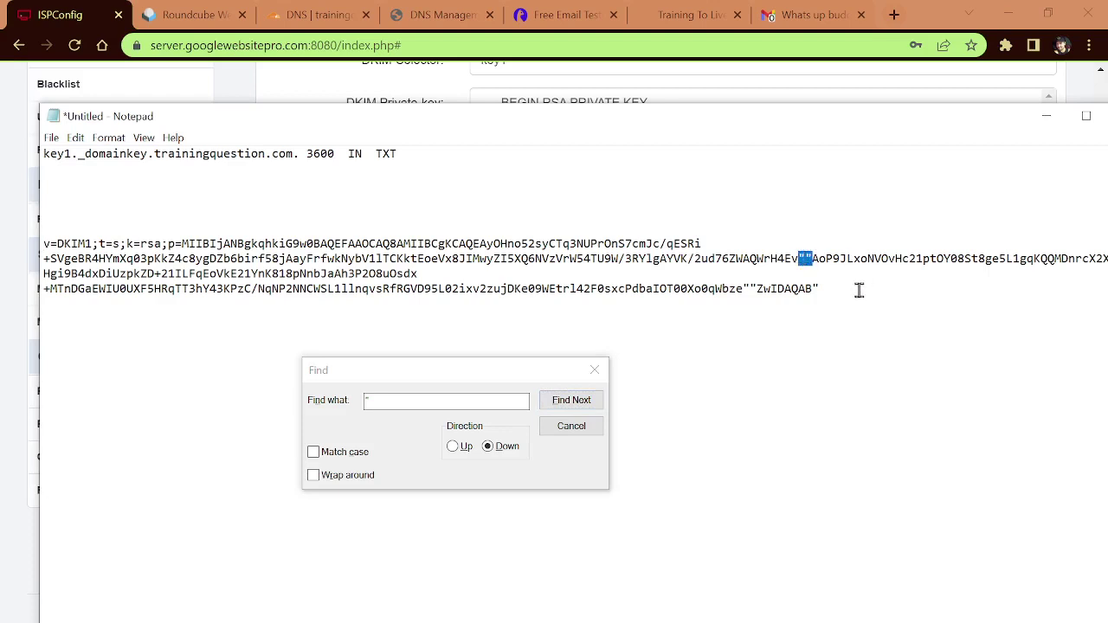
key(Delete)
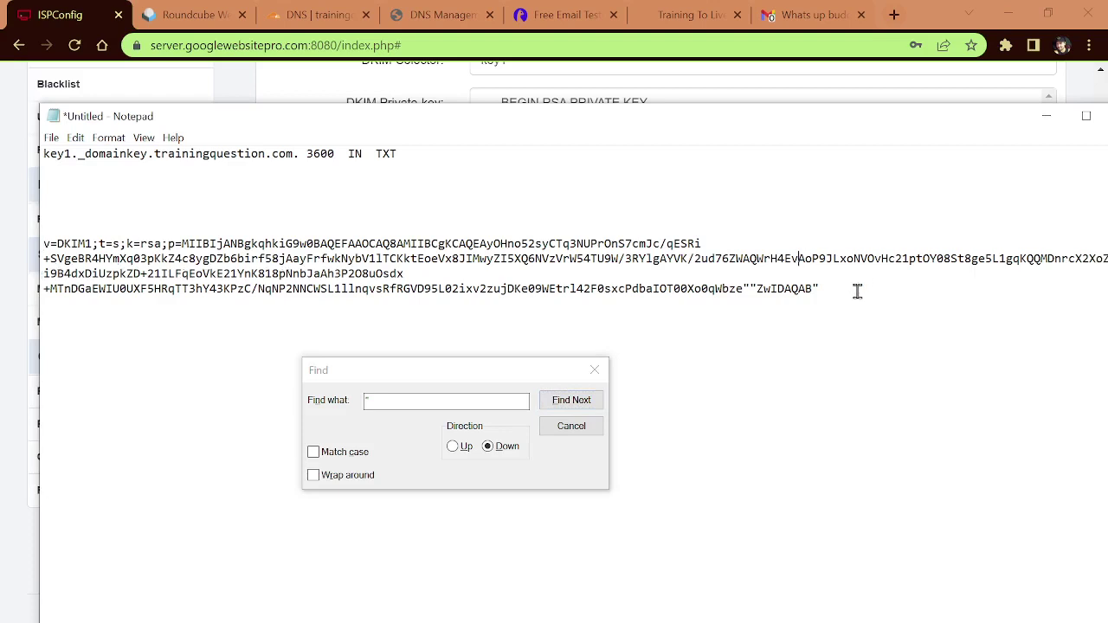
click(583, 402)
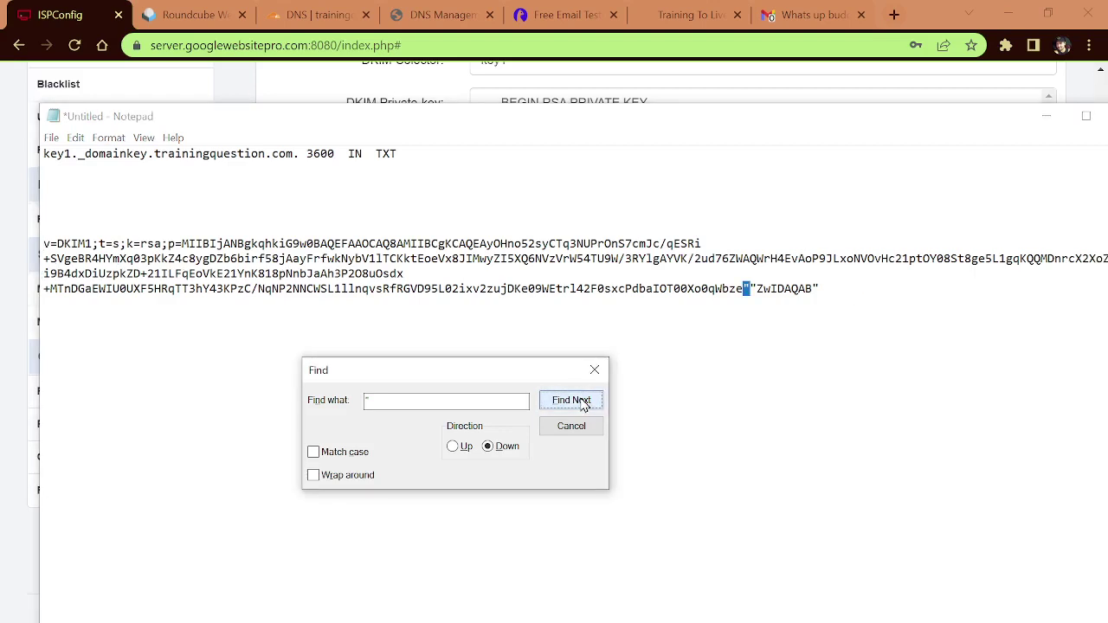
drag(758, 290, 744, 290)
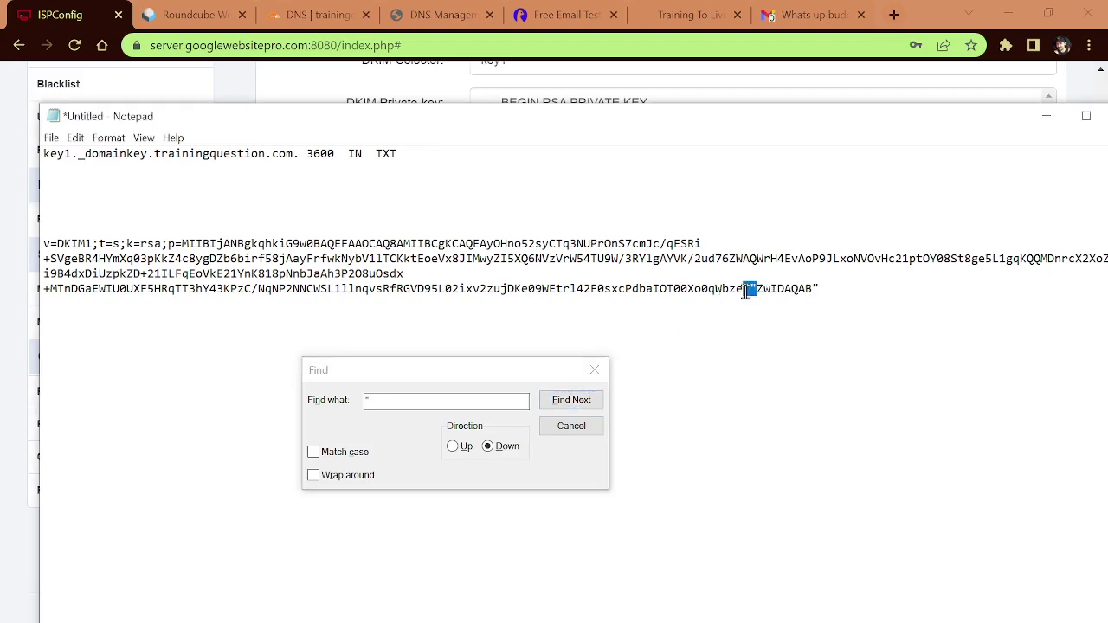
key(Delete)
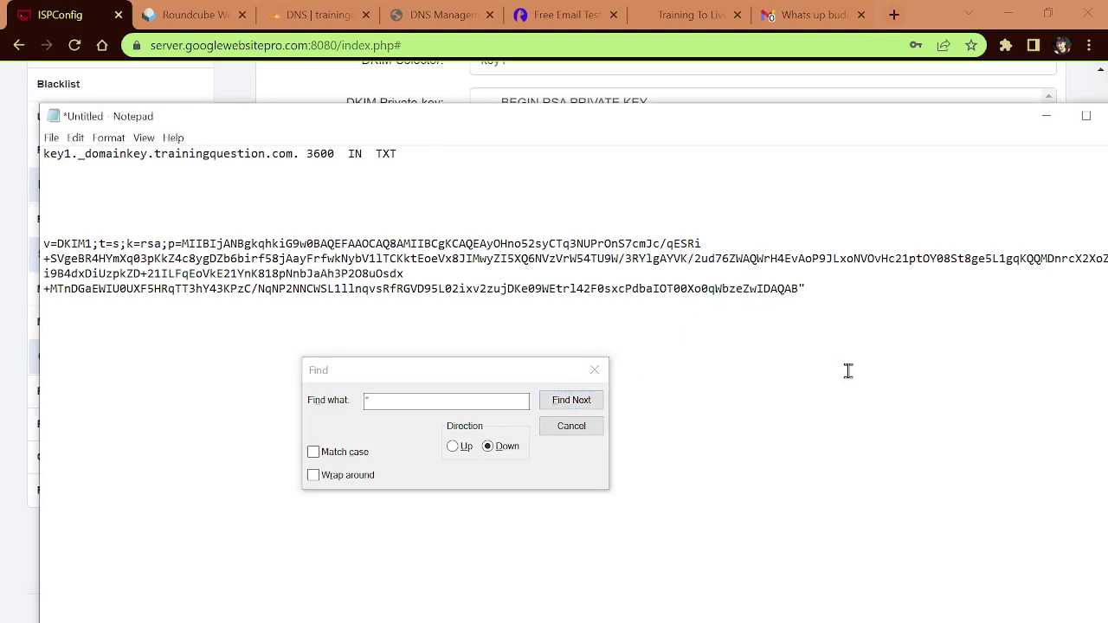
Step: End the key with a semicolon after IDAQAB and confirm no quotes remain
click(830, 292)
text(;)
click(572, 400)
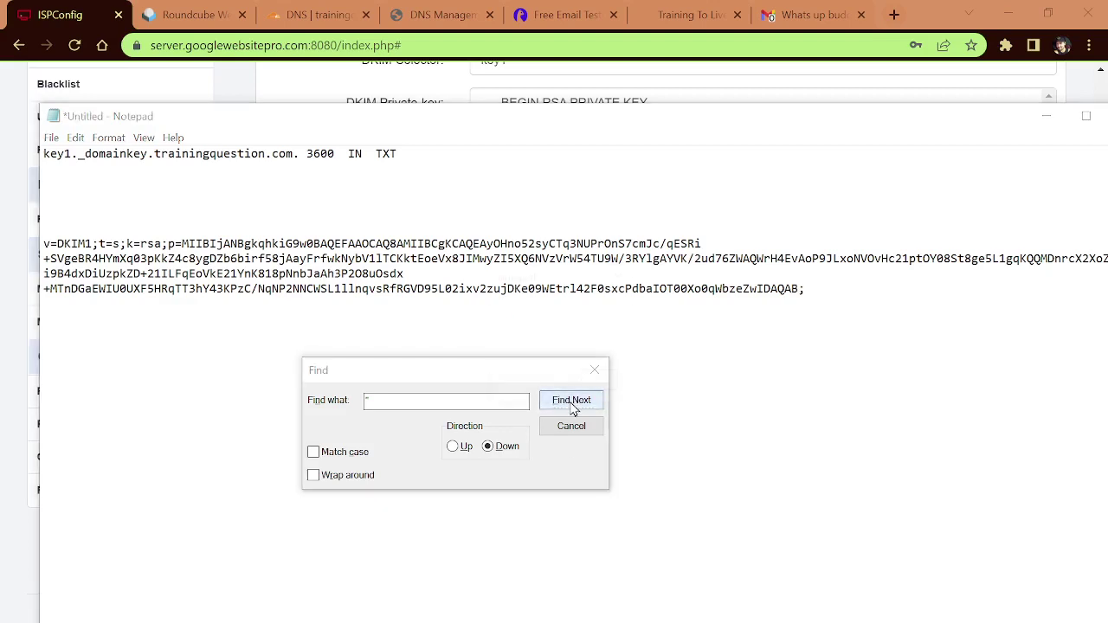
click(586, 383)
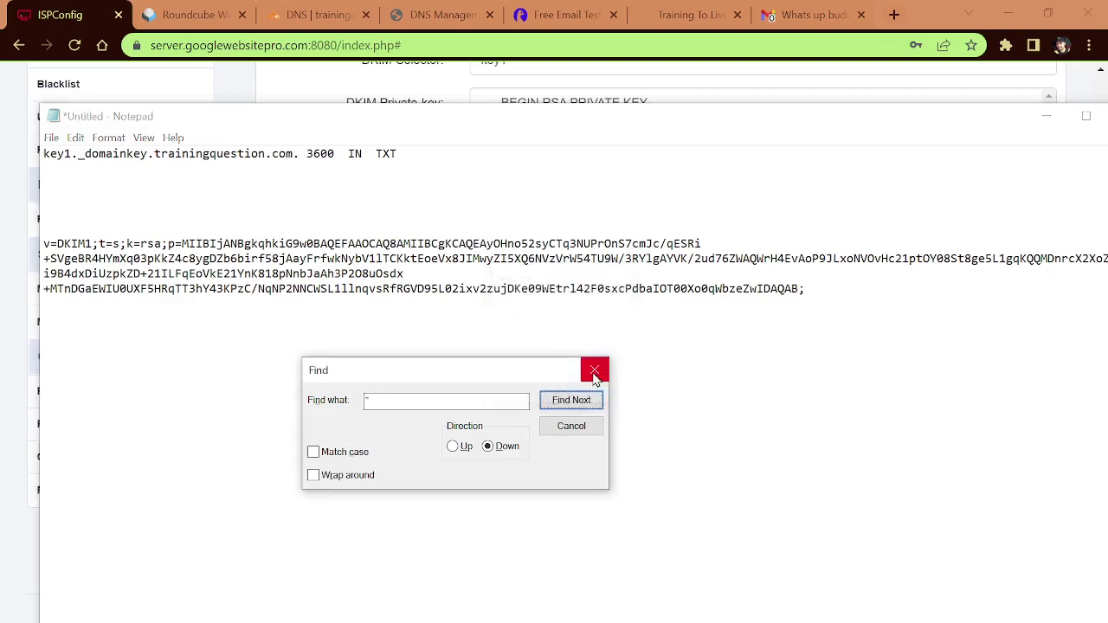
click(594, 370)
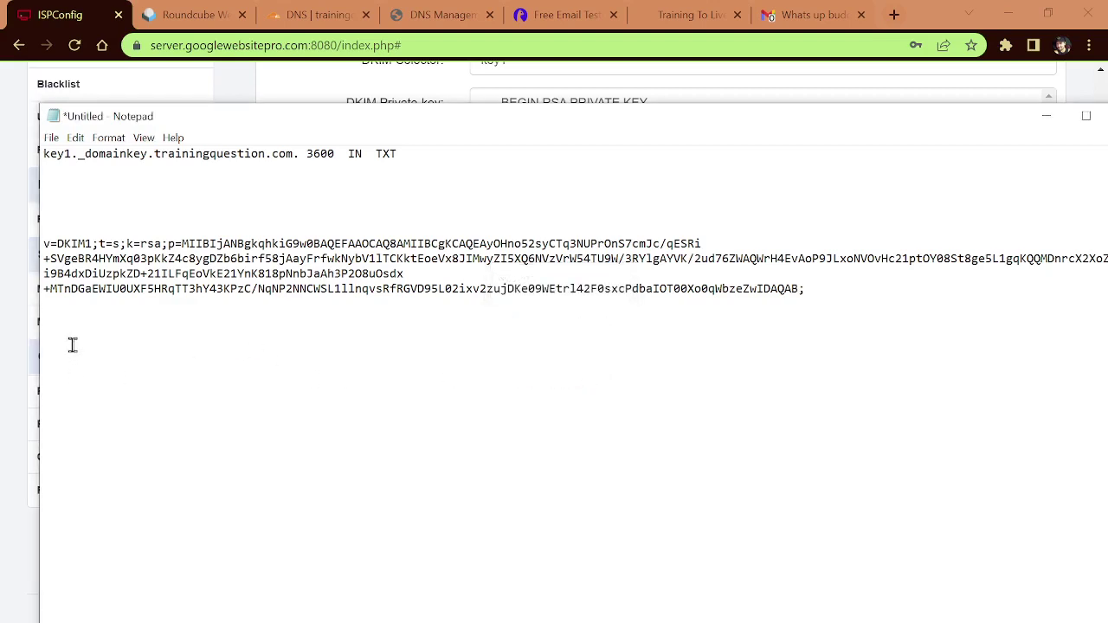
Step: Select the entire DKIM value from v=DKIM1;t=s;k=rsa;p= through IDAQAB;
click(705, 243)
key(Return)
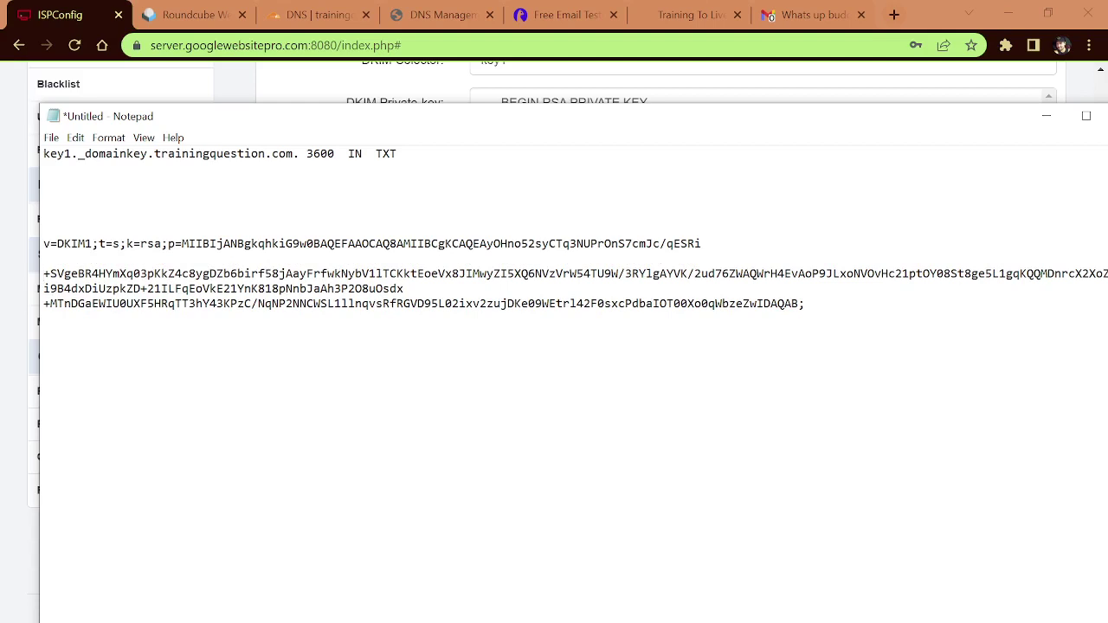
key(BackSpace)
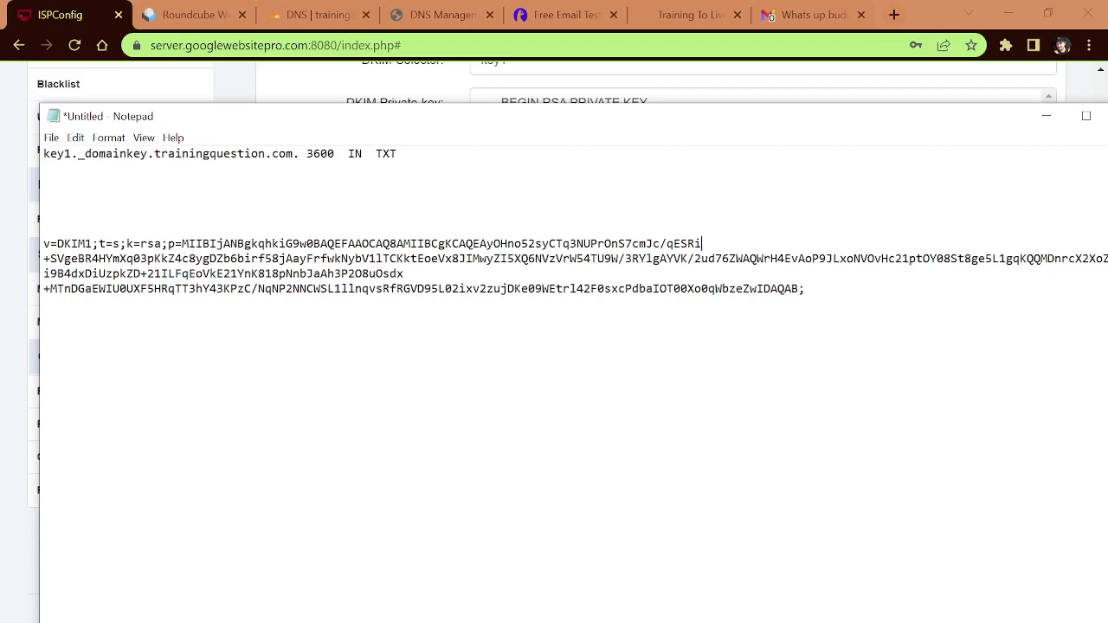
click(45, 289)
ctrl+scroll(337, 317, up, 3)
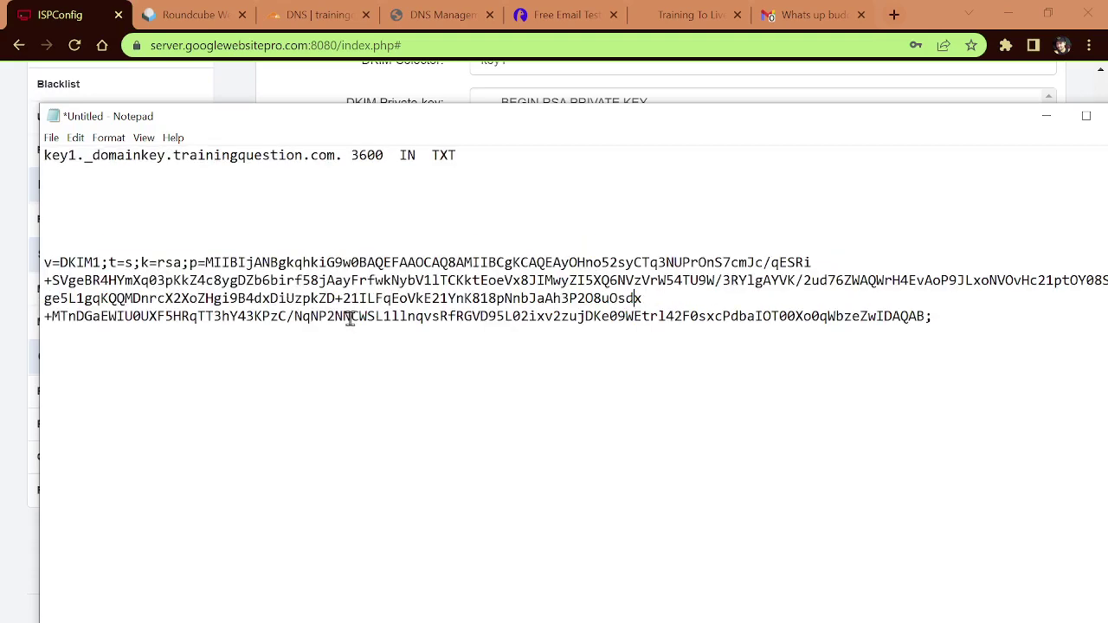
drag(895, 319, 864, 315)
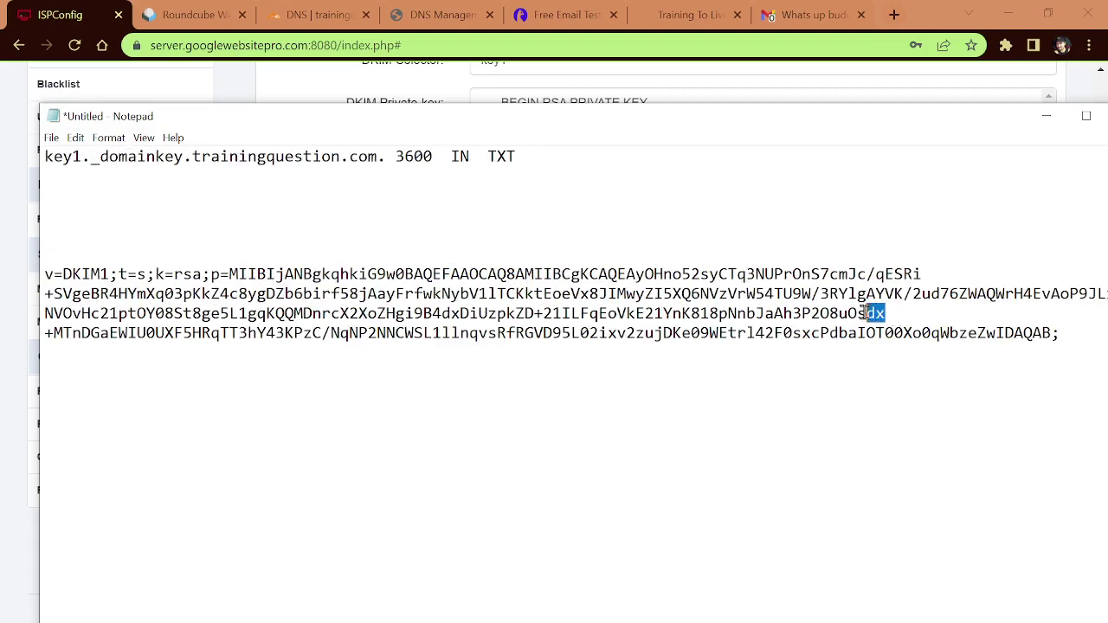
click(49, 334)
key(Left)
key(Left)
drag(1062, 334, 44, 274)
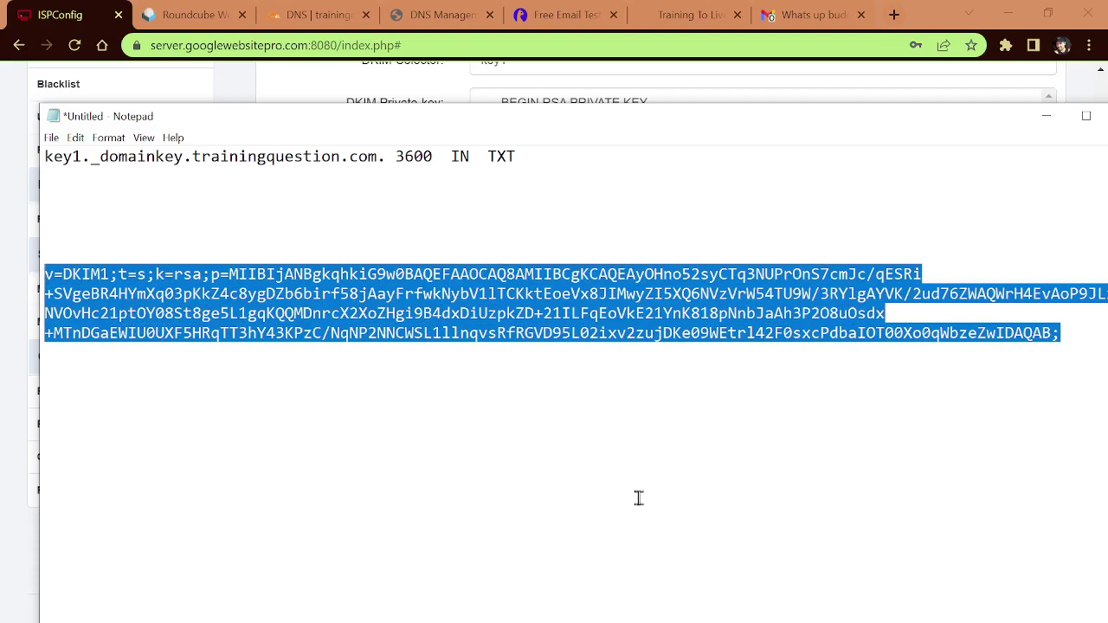
Step: Copy the Mailgenius free tester's generated test address and go back to Roundcube
click(550, 17)
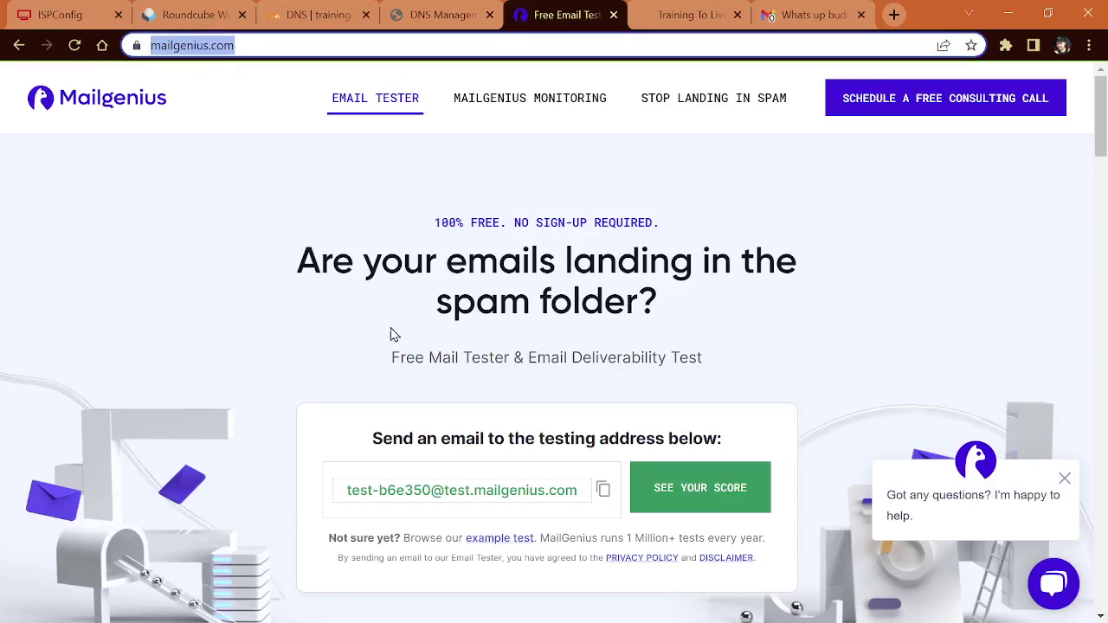
click(603, 493)
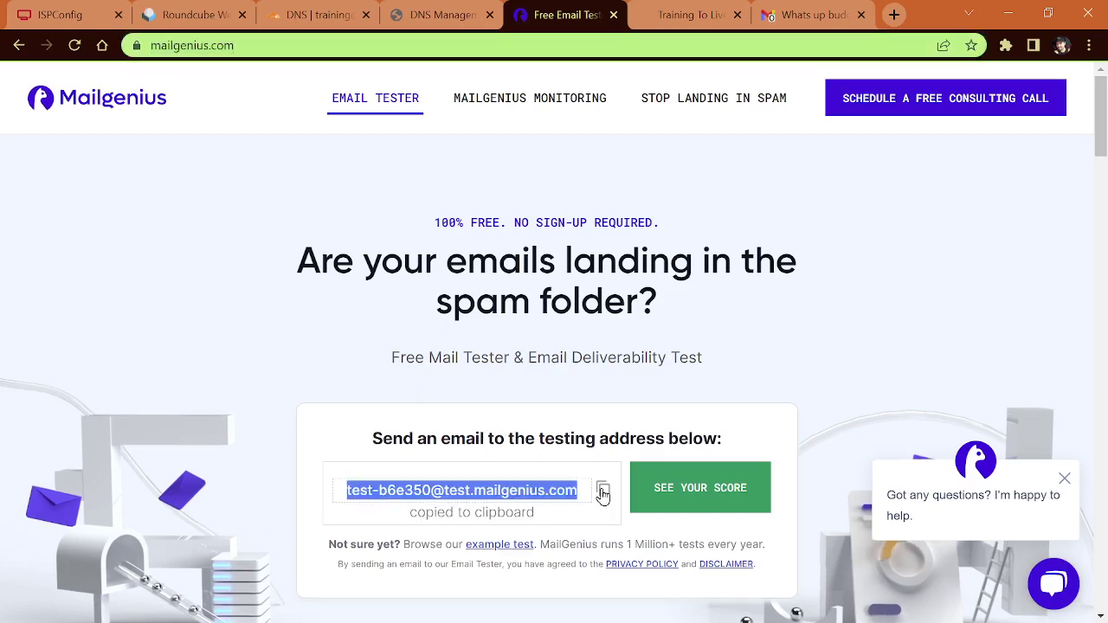
click(198, 17)
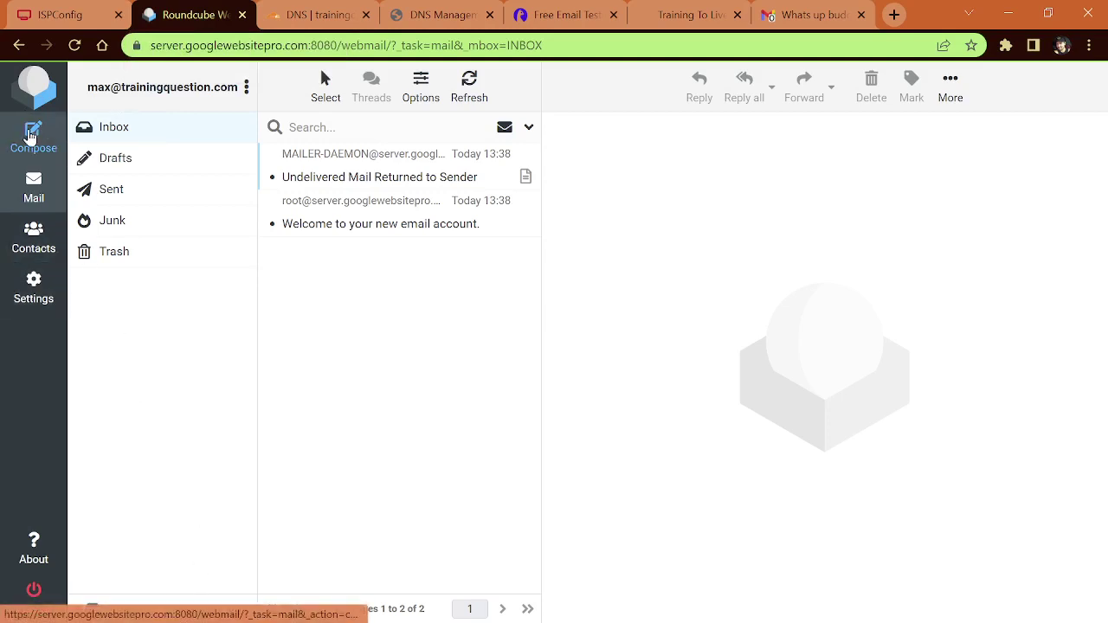
Step: Send 'HI There' reading 'HI there tell me whats wrong' to the Mailgenius address and request the score
click(30, 136)
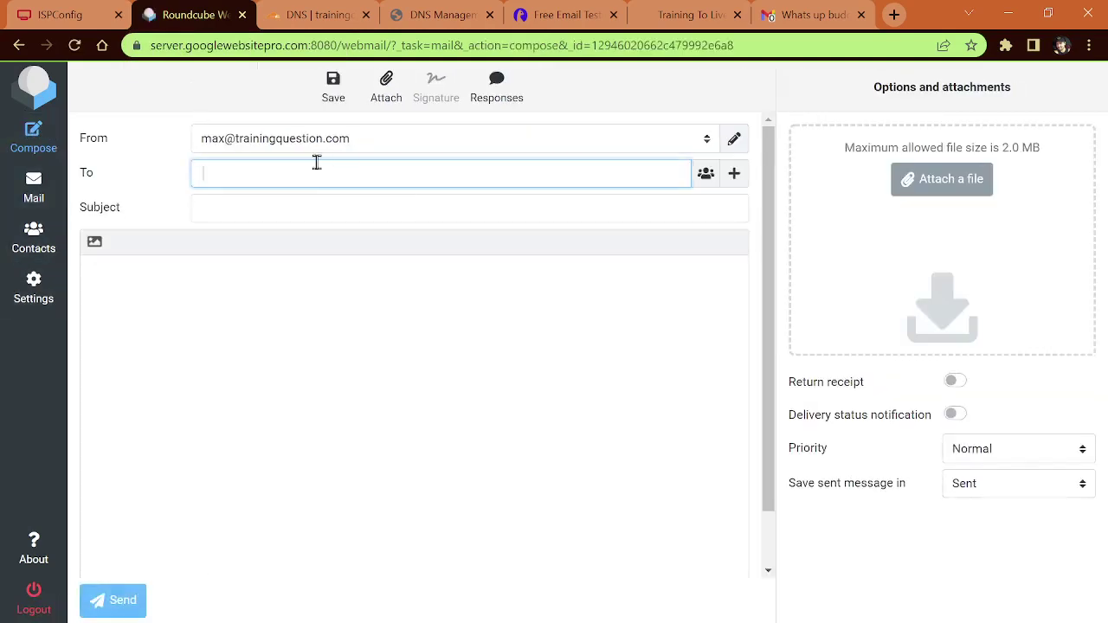
key(ctrl+v)
click(316, 208)
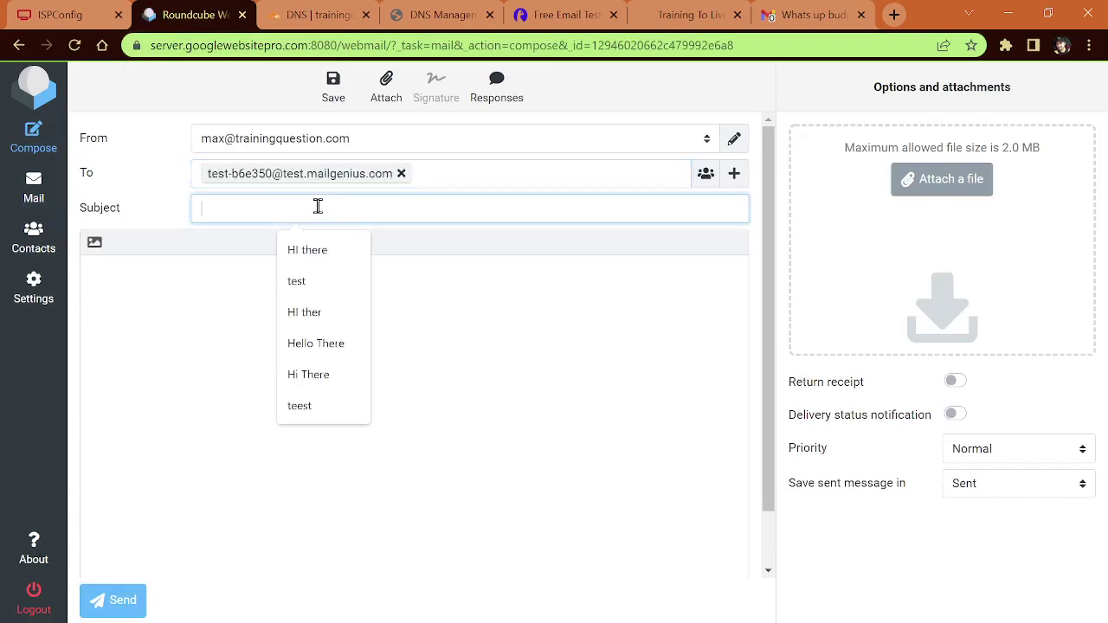
text(HI Ther)
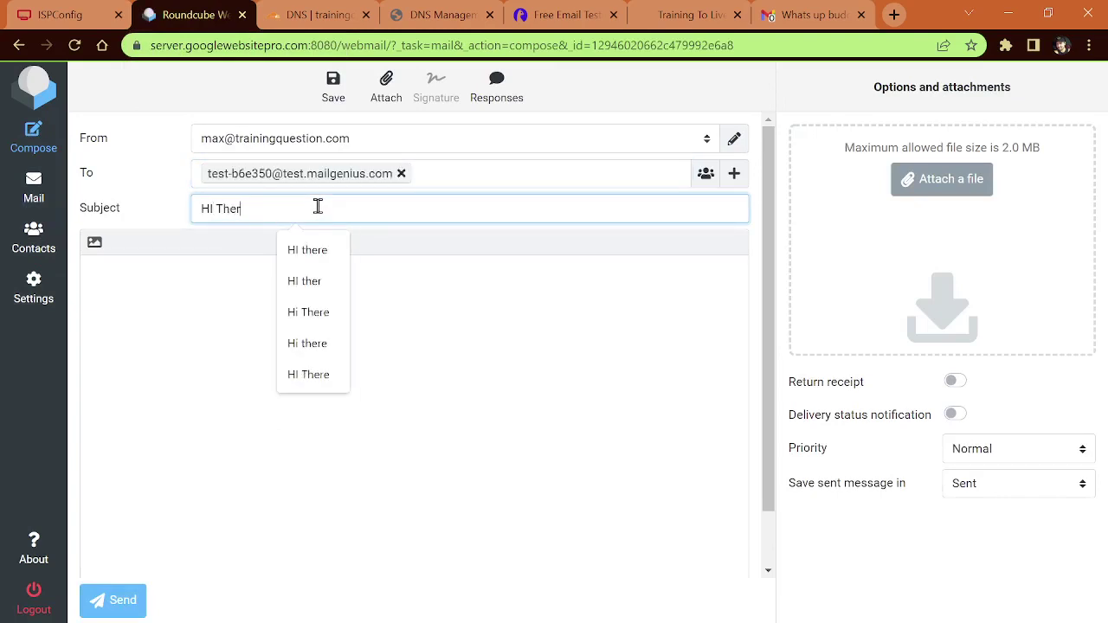
text(e)
click(204, 323)
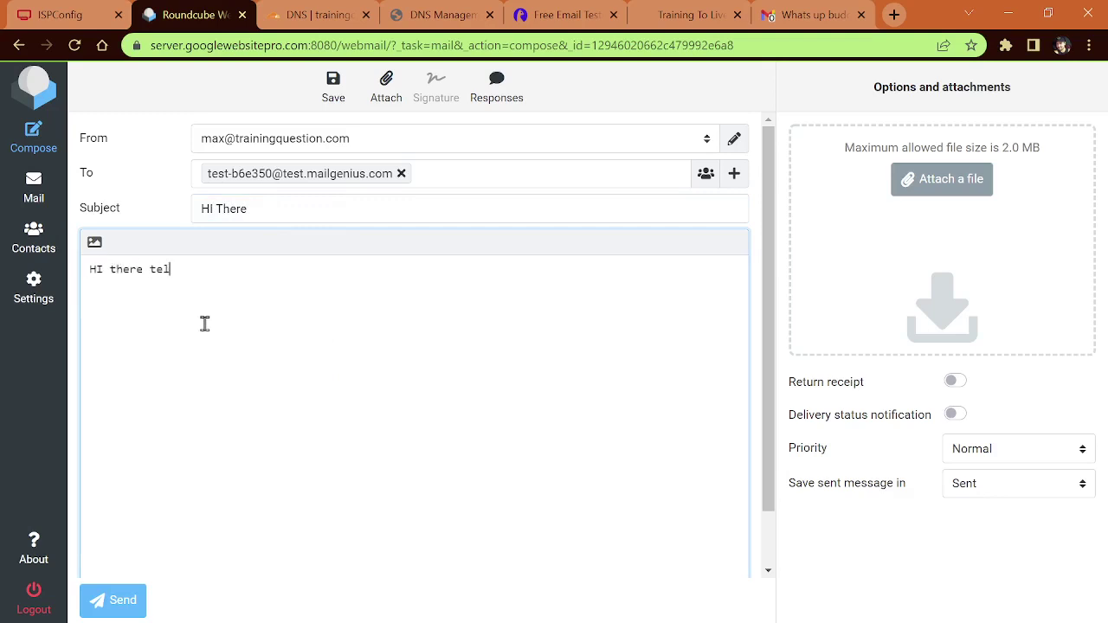
text(HI there tell me whats wrong.)
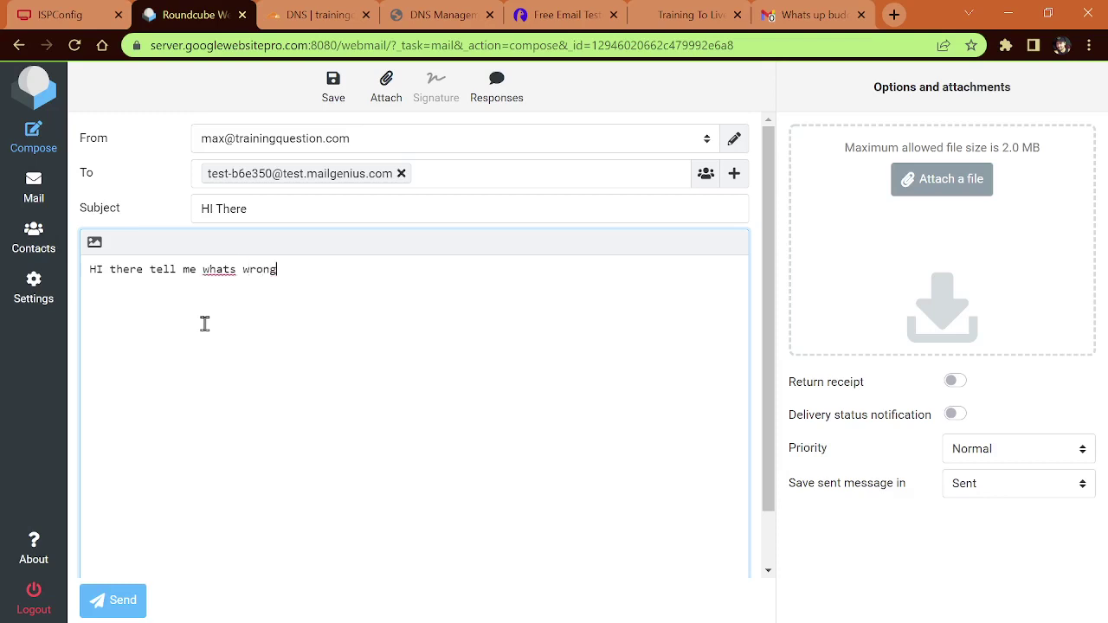
click(111, 599)
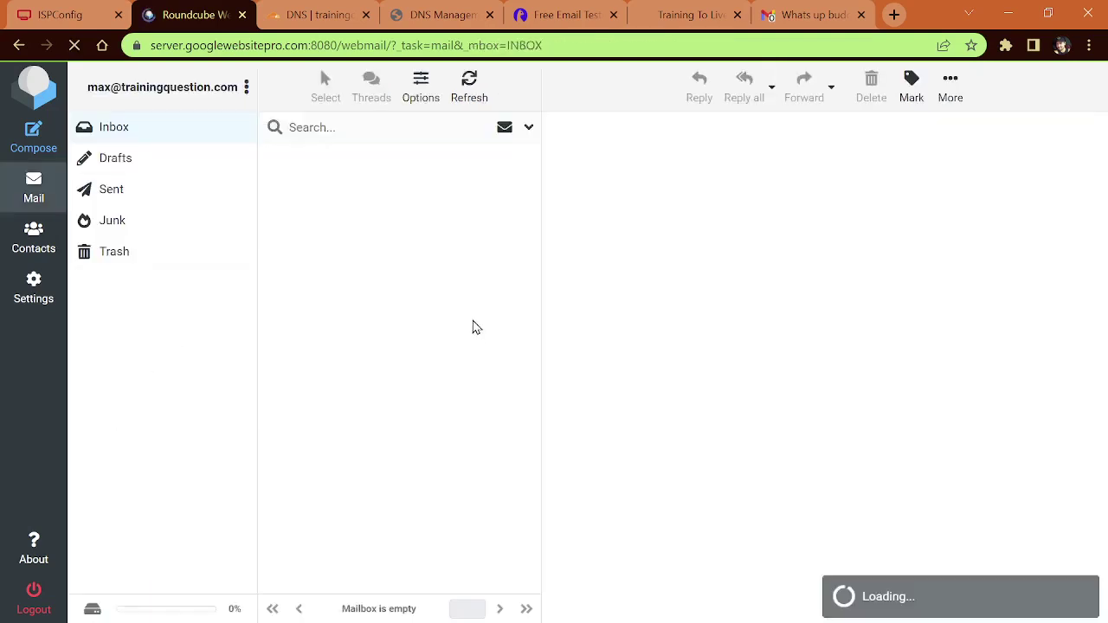
click(556, 17)
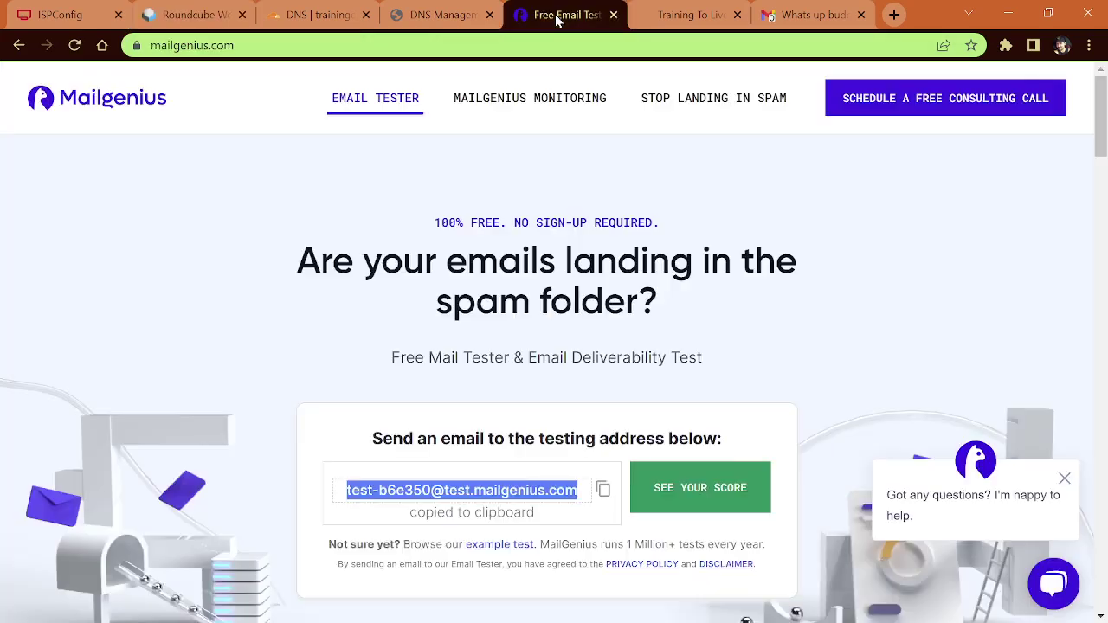
click(711, 490)
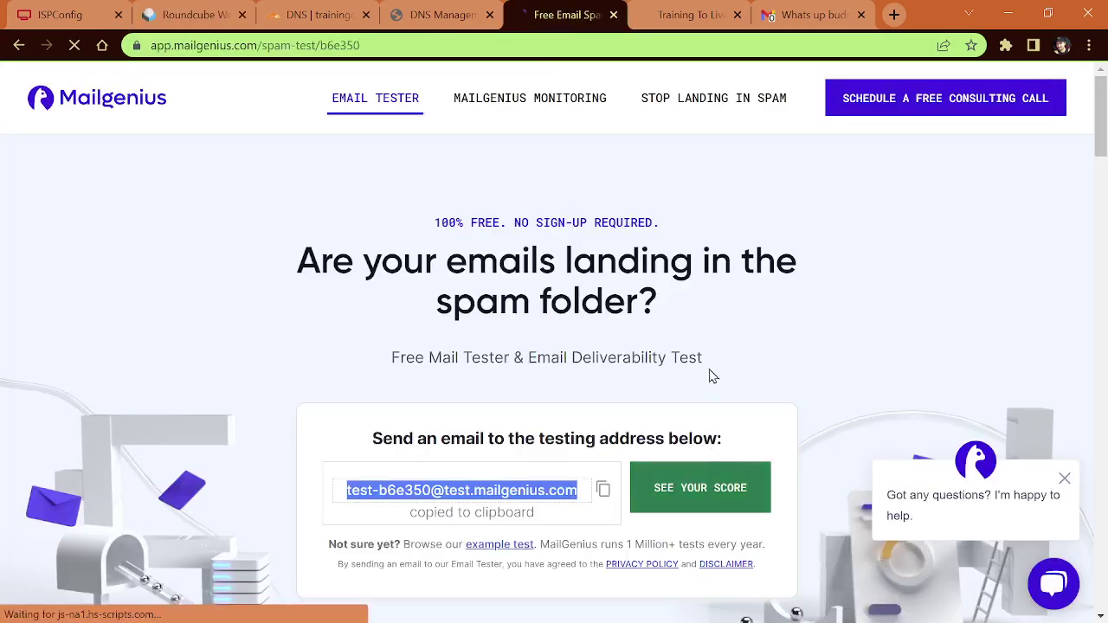
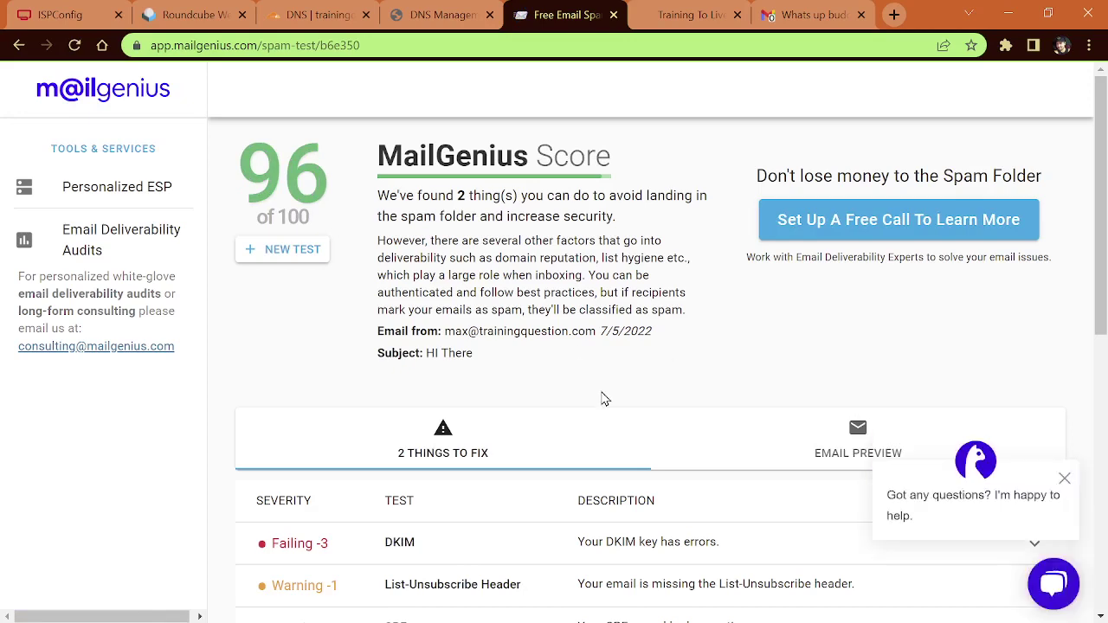
Step: Expand MailGenius's failing DKIM check to read the unverified-key error and DKIM Signature Header
scroll(606, 398, down, 2)
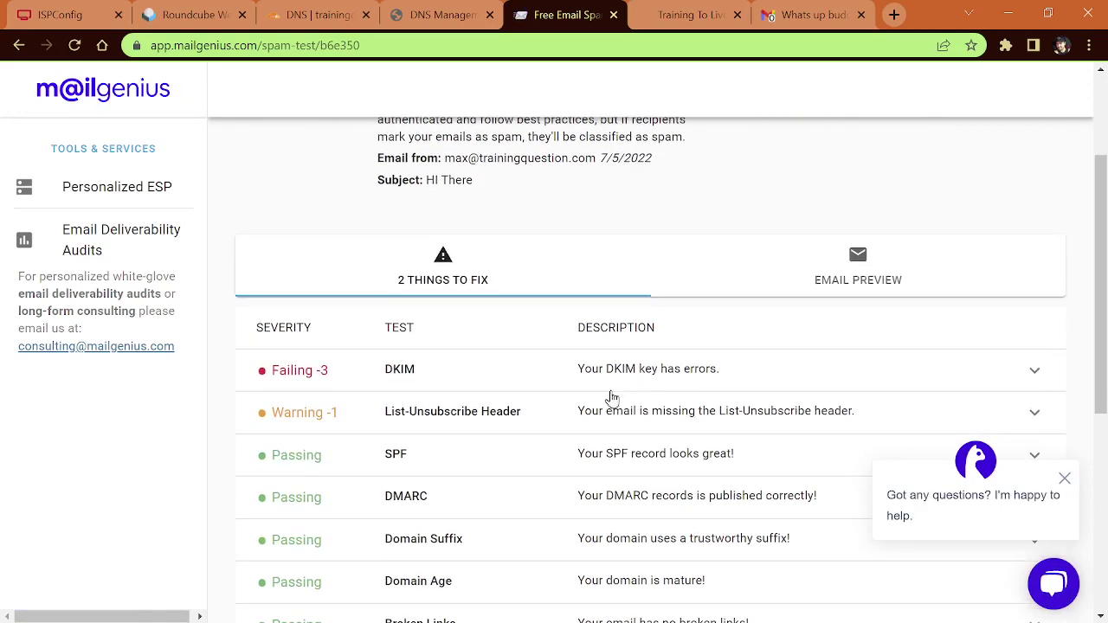
click(708, 379)
scroll(672, 412, down, 3)
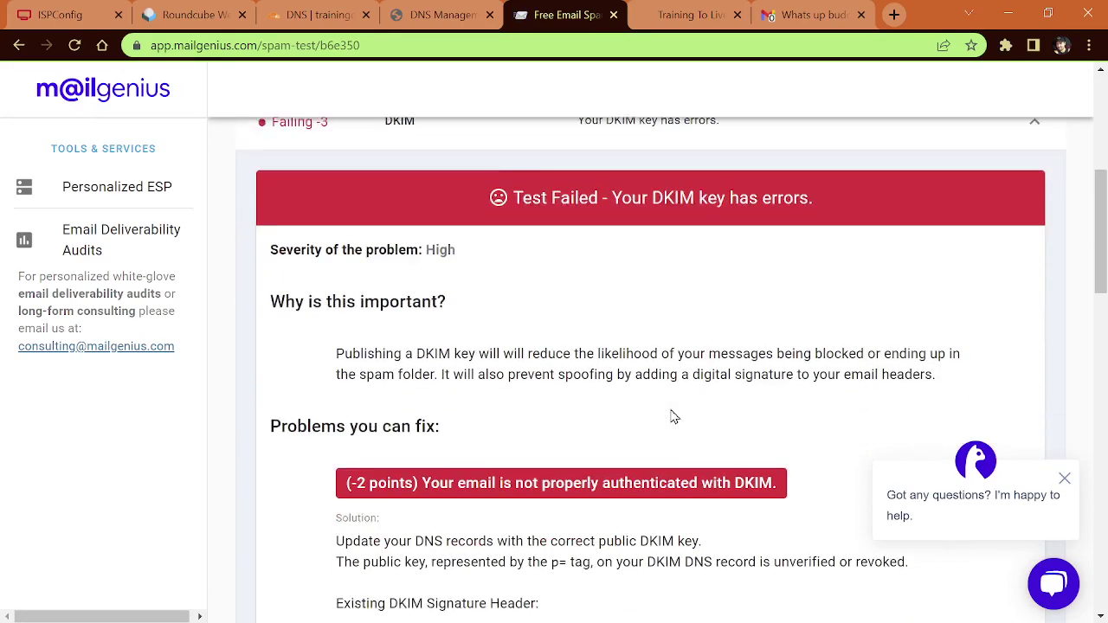
scroll(672, 419, down, 3)
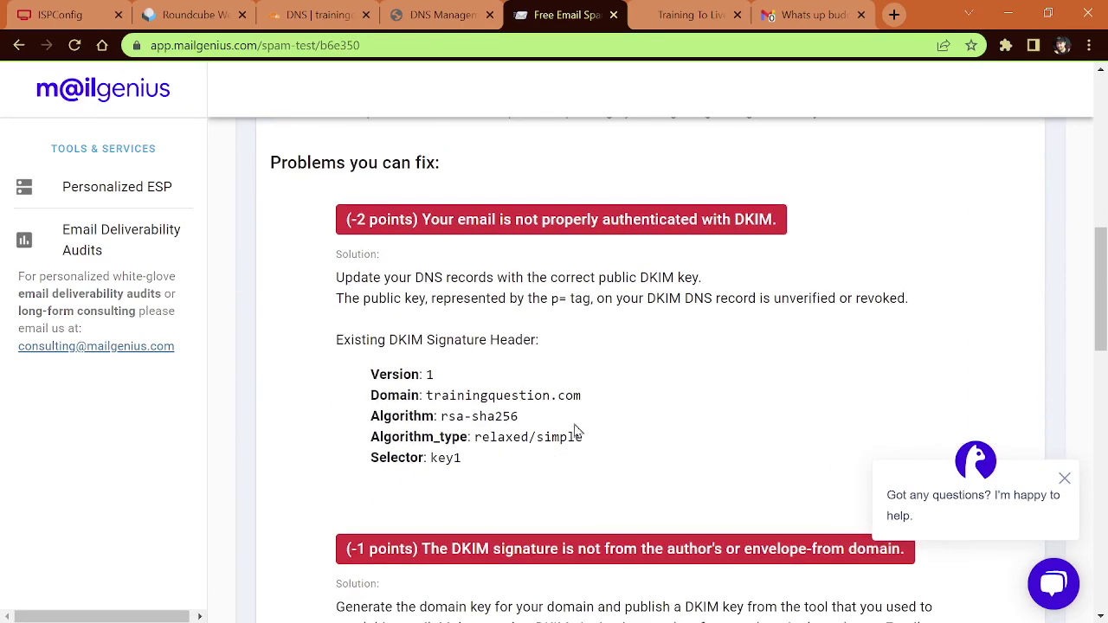
scroll(576, 433, up, 3)
scroll(571, 448, down, 2)
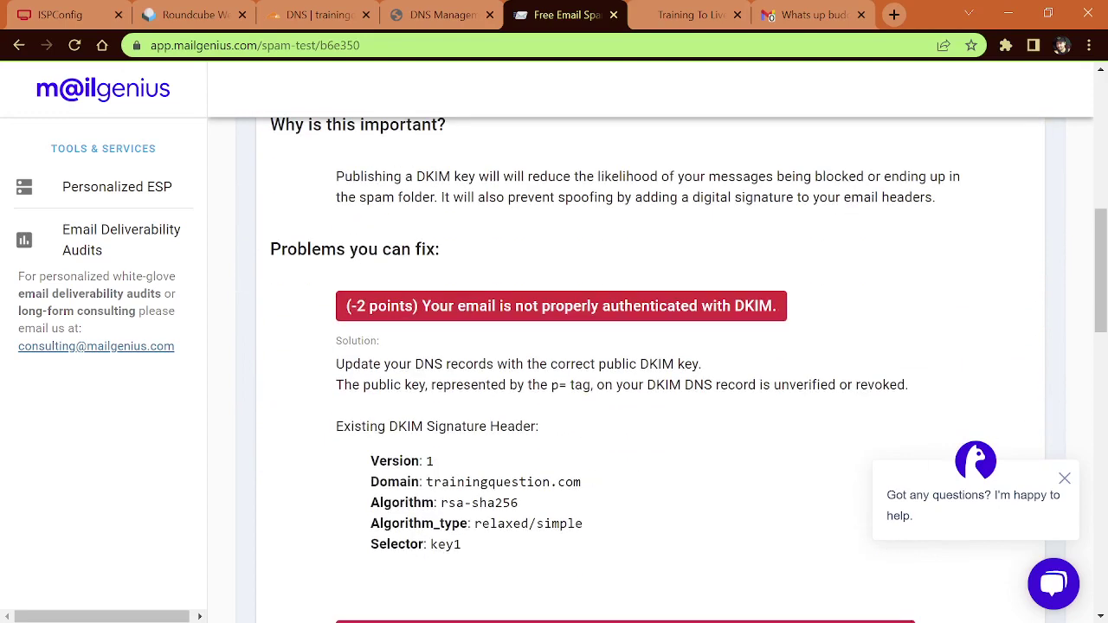
Step: Copy the full DKIM public key value from the saved Notepad text
key(alt+Tab)
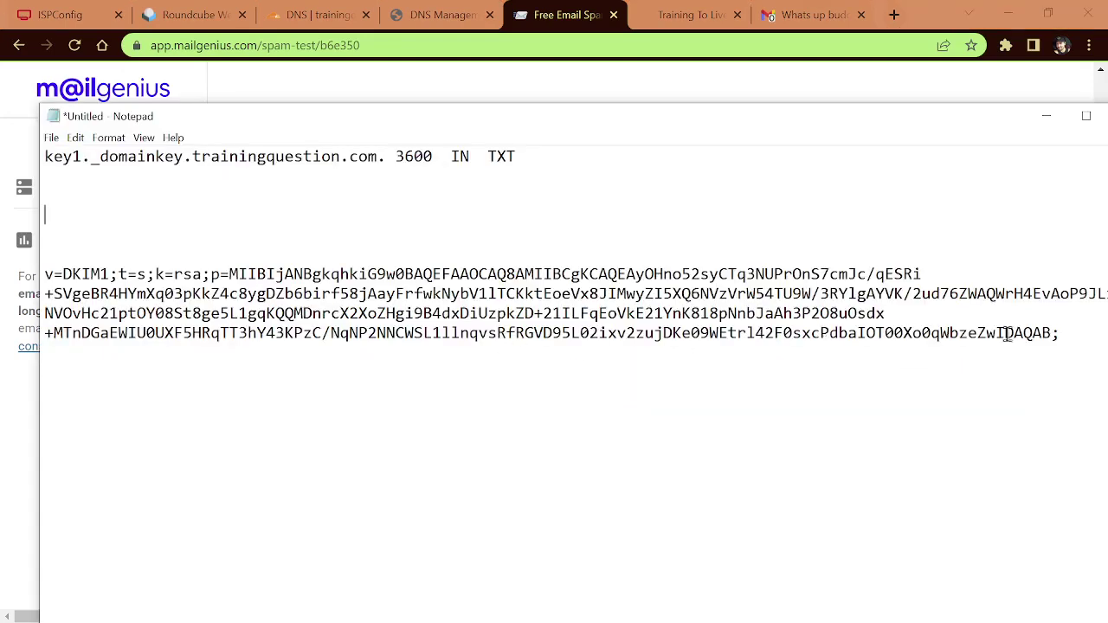
drag(1071, 333, 43, 273)
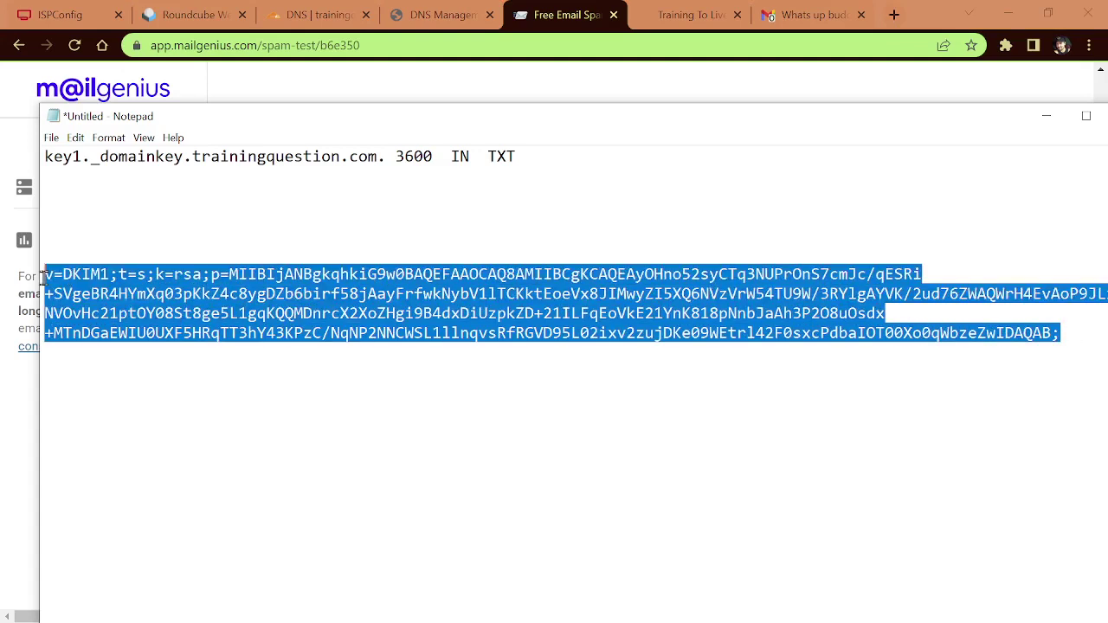
right_click(194, 300)
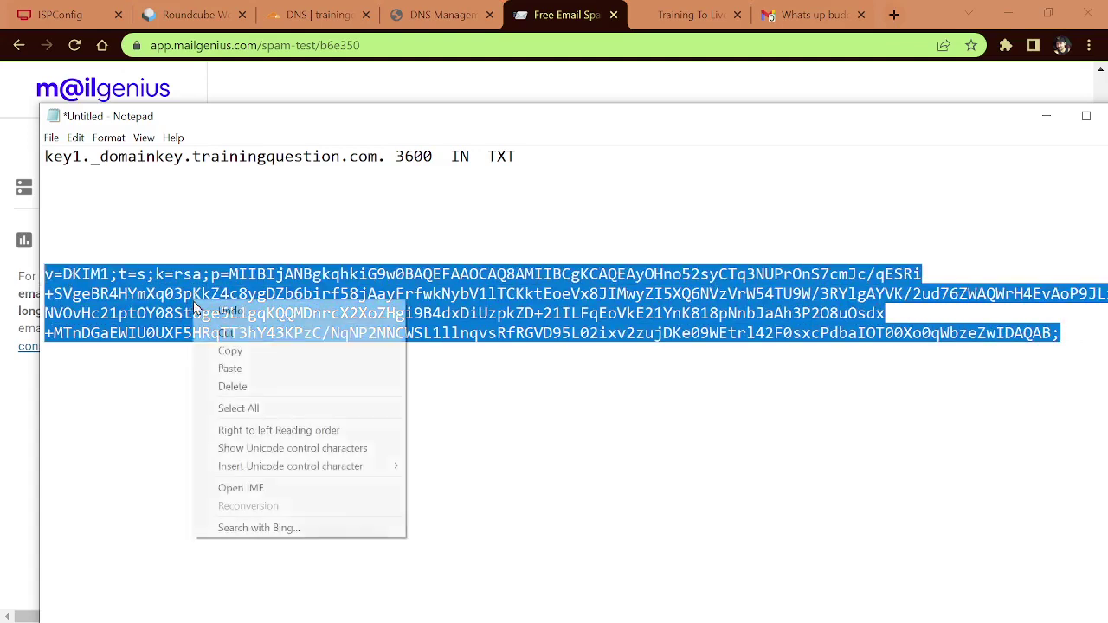
click(230, 350)
click(545, 14)
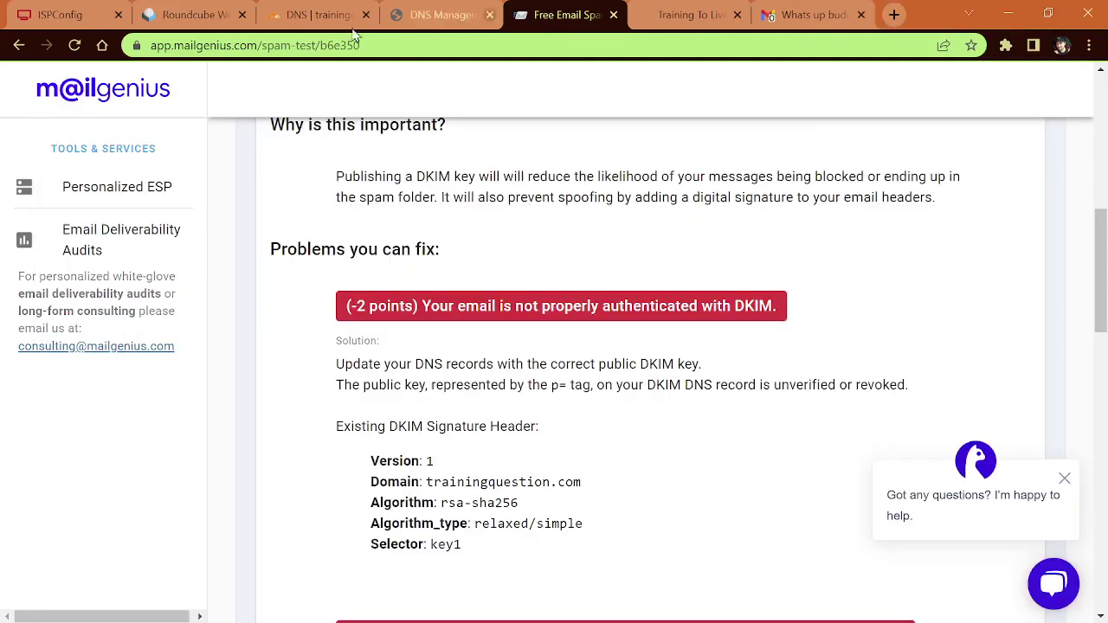
click(303, 18)
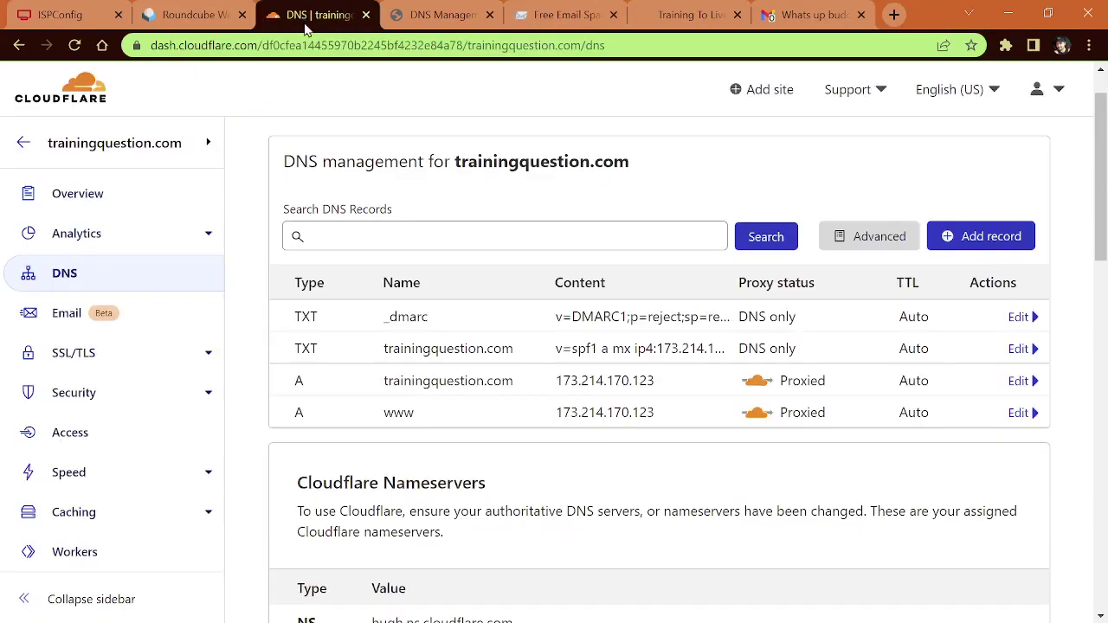
Step: Start a new Cloudflare TXT record with the DKIM key pasted as its content
click(979, 244)
click(324, 337)
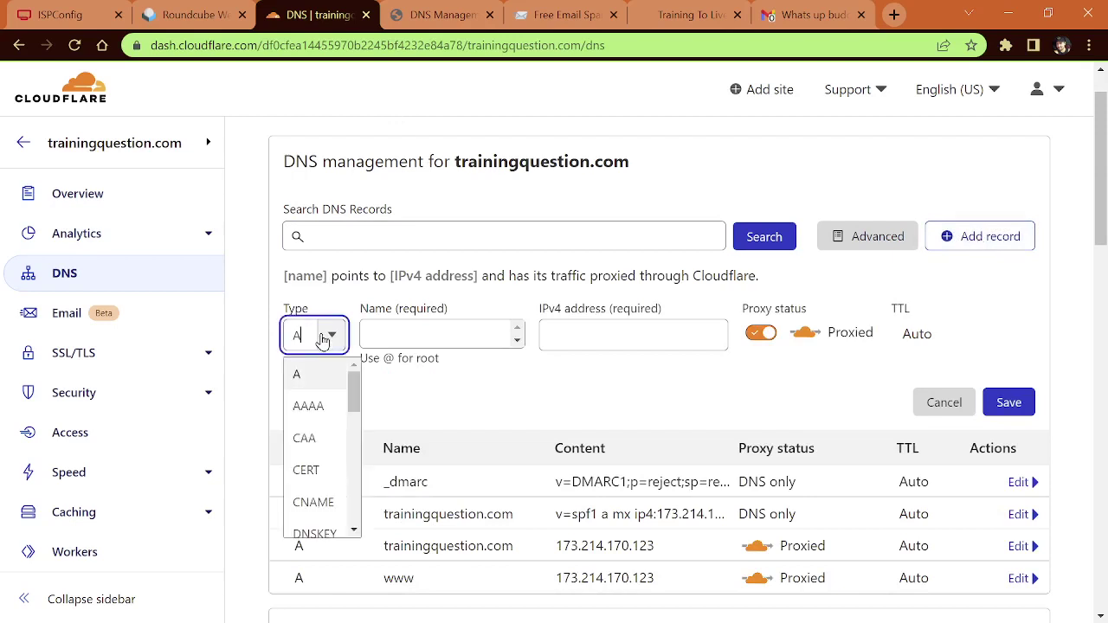
scroll(322, 475, down, 3)
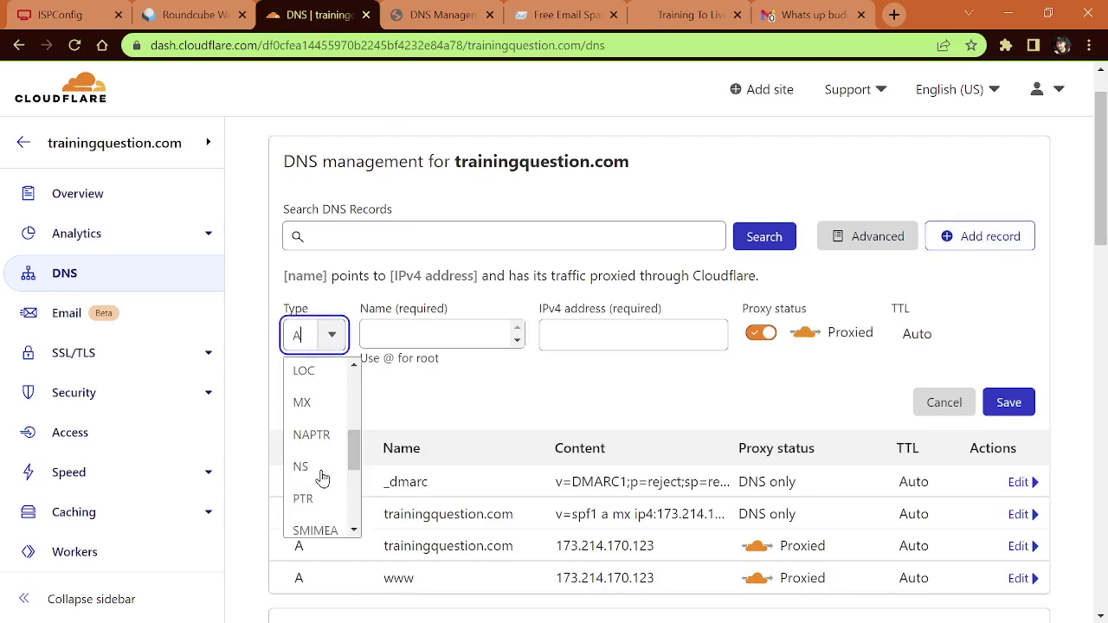
scroll(322, 478, down, 3)
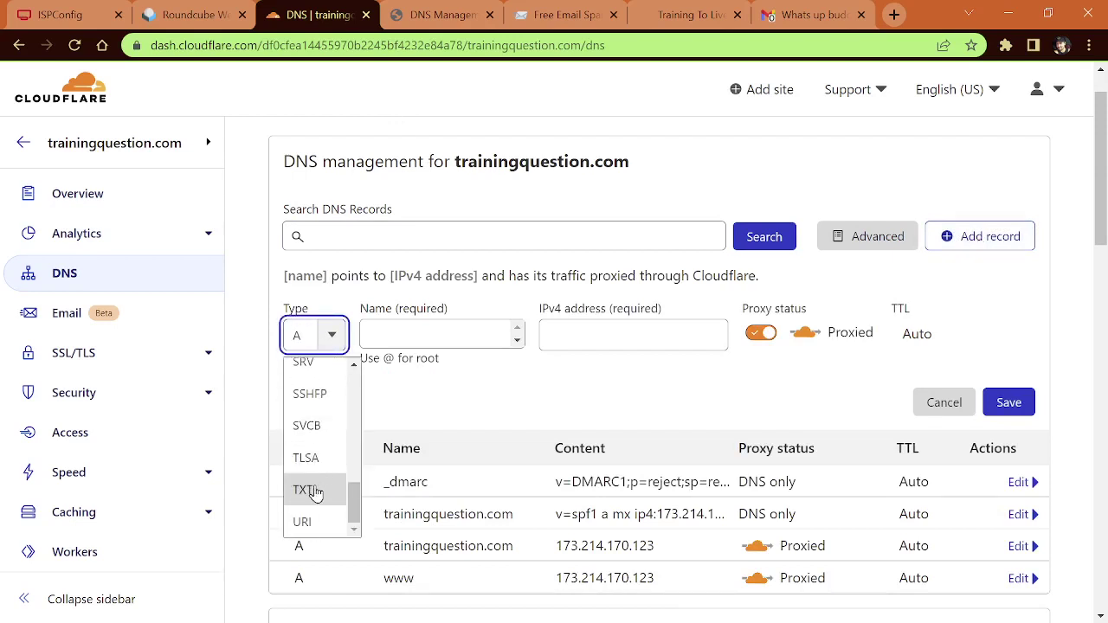
click(310, 490)
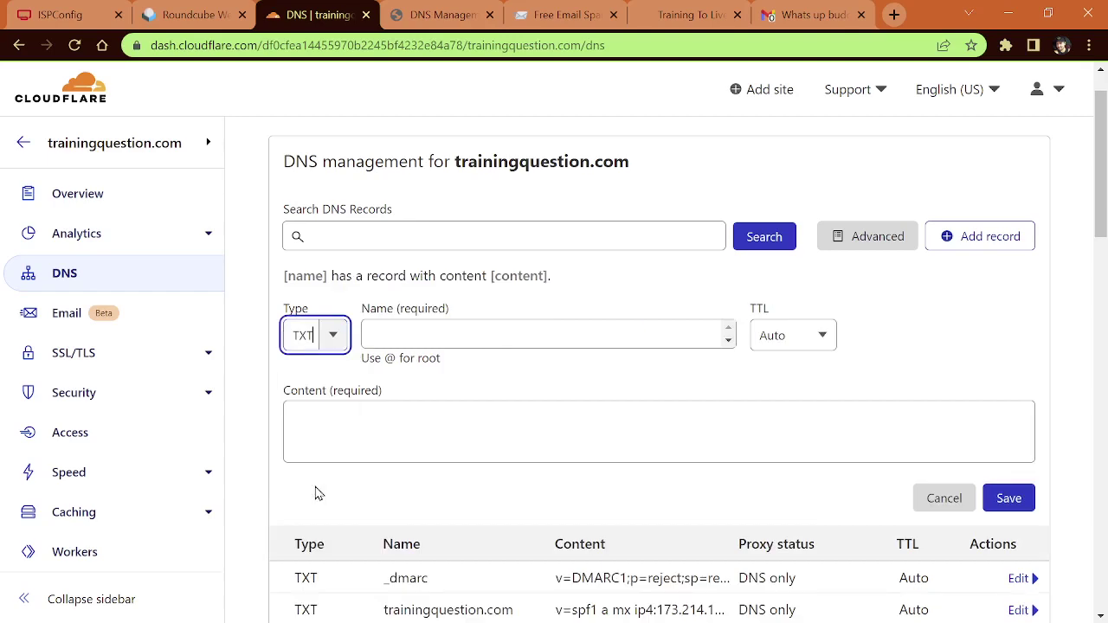
click(350, 430)
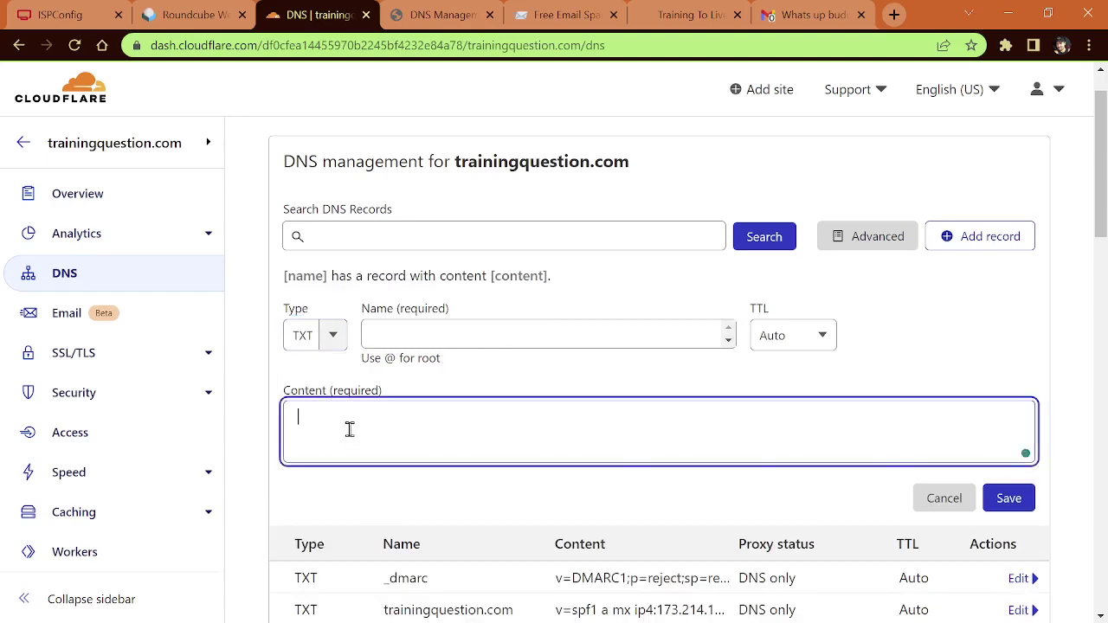
key(ctrl+v)
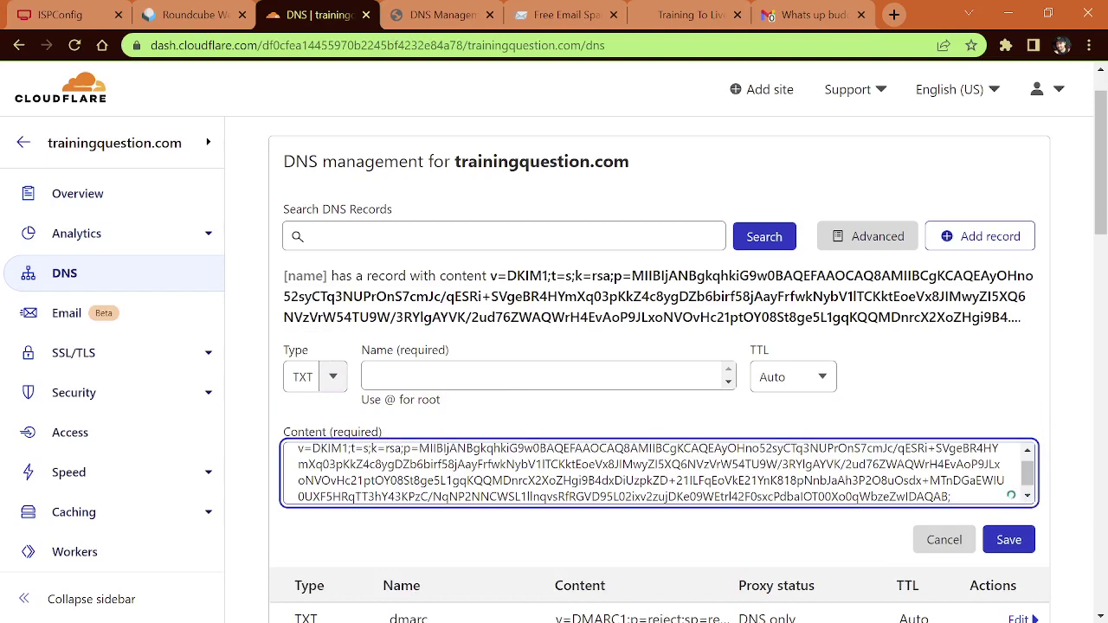
Step: Name the TXT record key1._domainkey.trainingquestion.com and save it
key(alt+Tab)
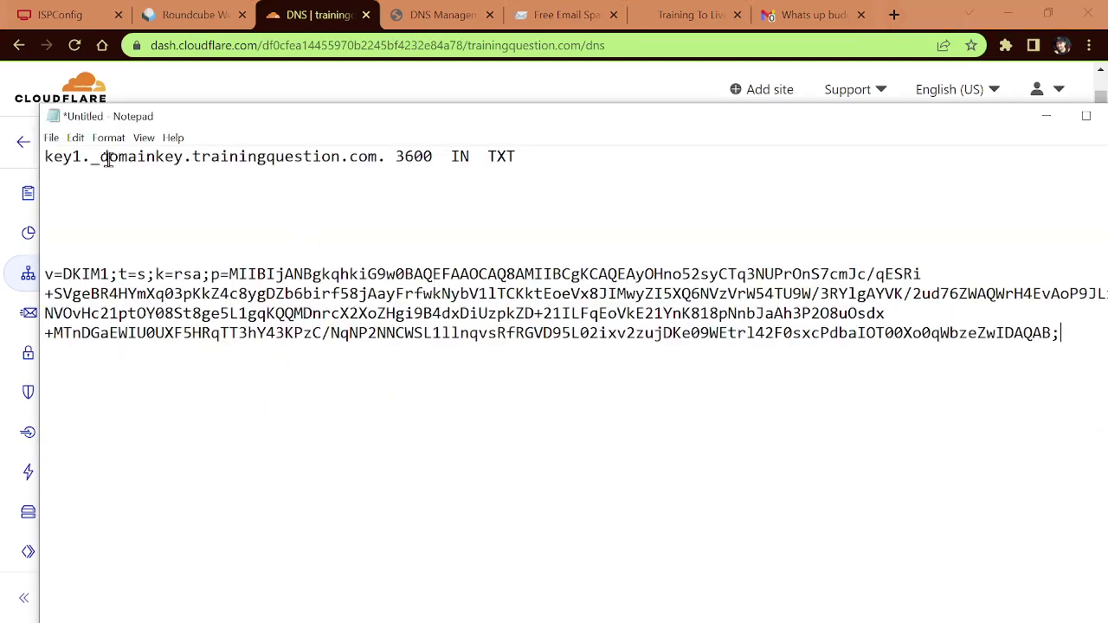
drag(386, 157, 47, 157)
key(ctrl+c)
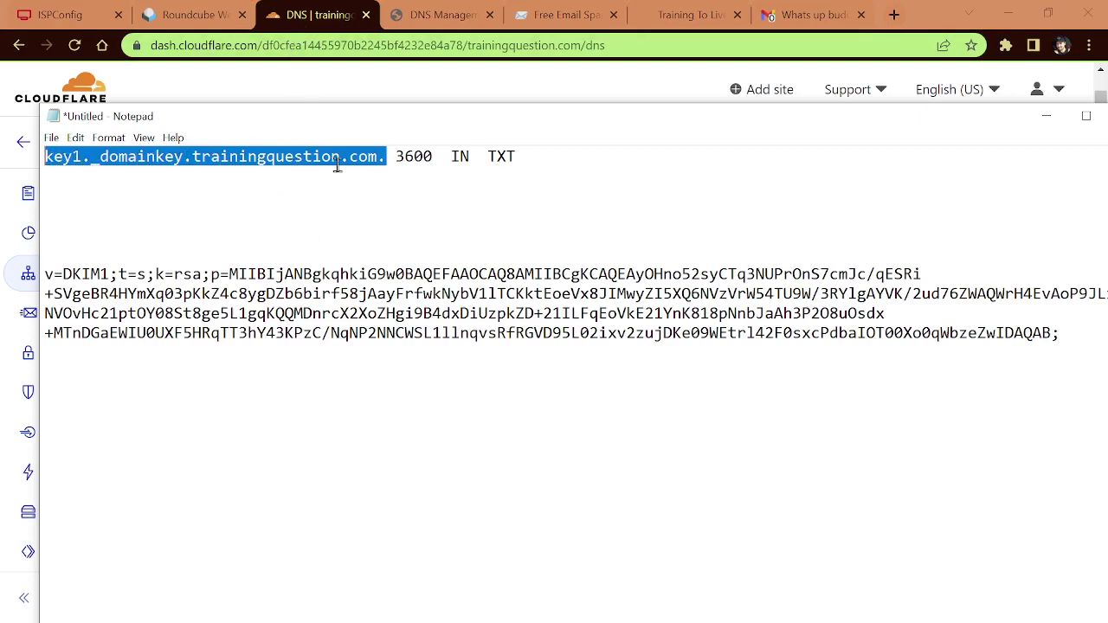
click(317, 15)
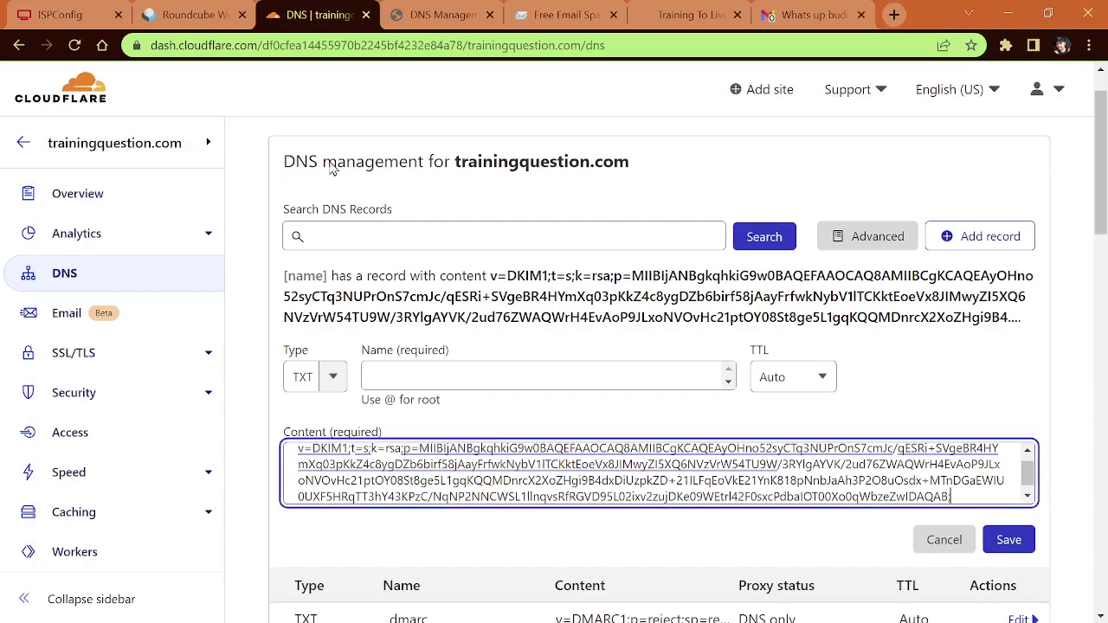
click(411, 373)
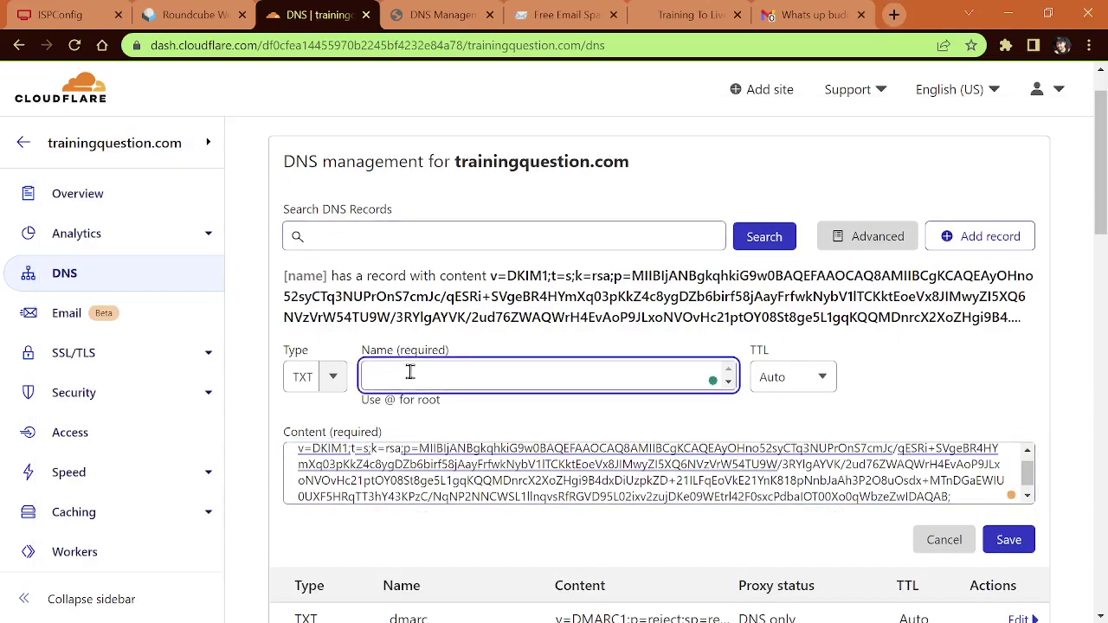
key(ctrl+v)
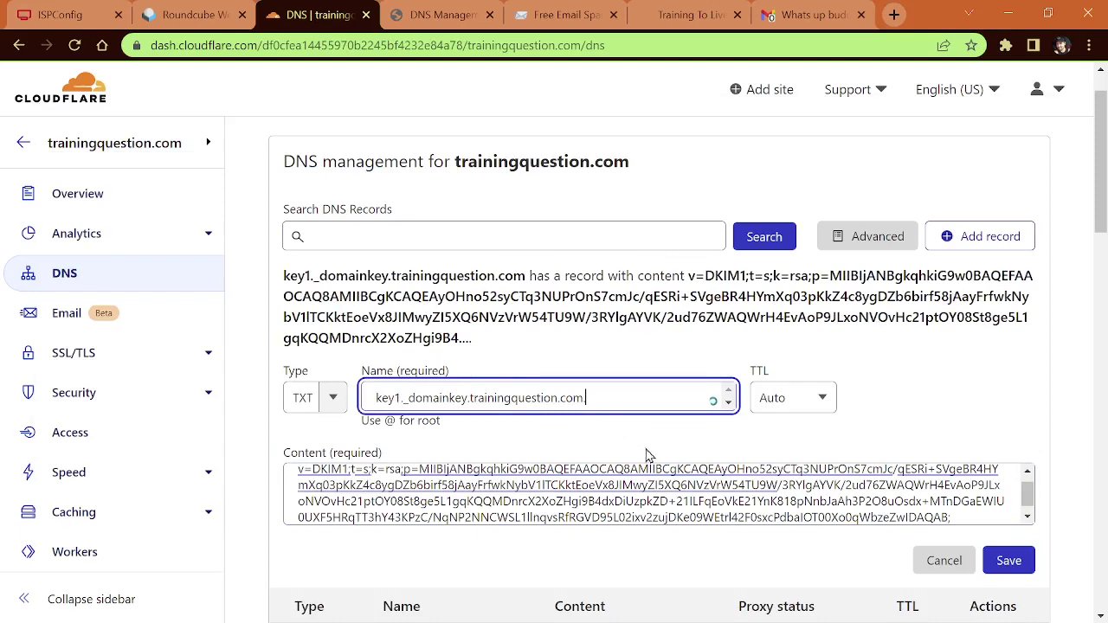
click(1010, 560)
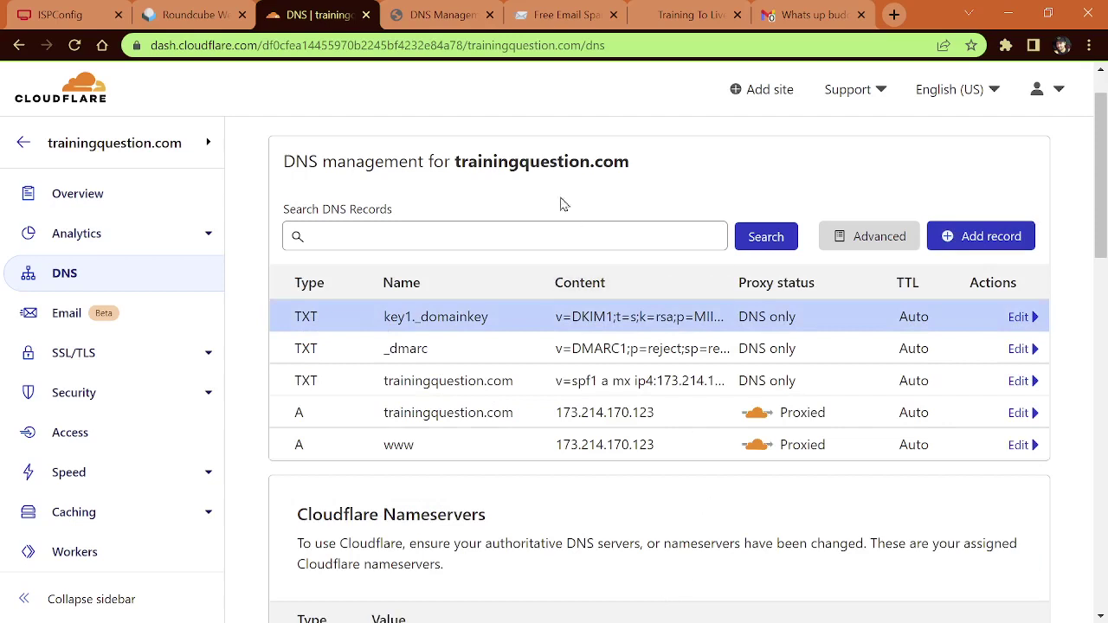
Step: Reload the MailGenius home page, copy a fresh testing address, and return to Roundcube
click(571, 15)
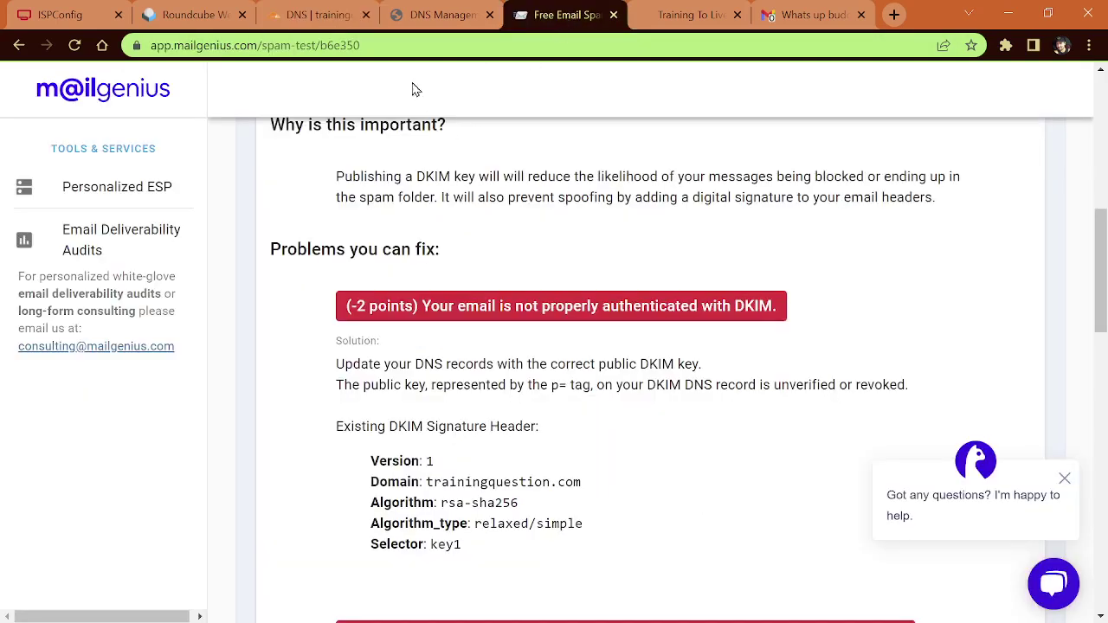
drag(384, 45, 267, 49)
key(BackSpace)
key(BackSpace)
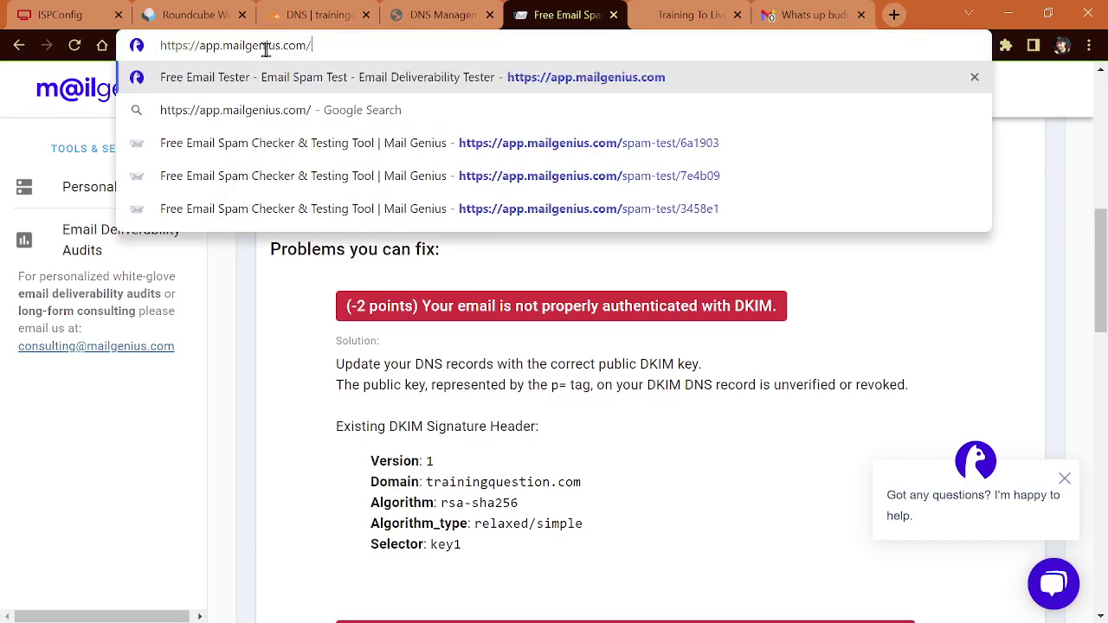
key(Return)
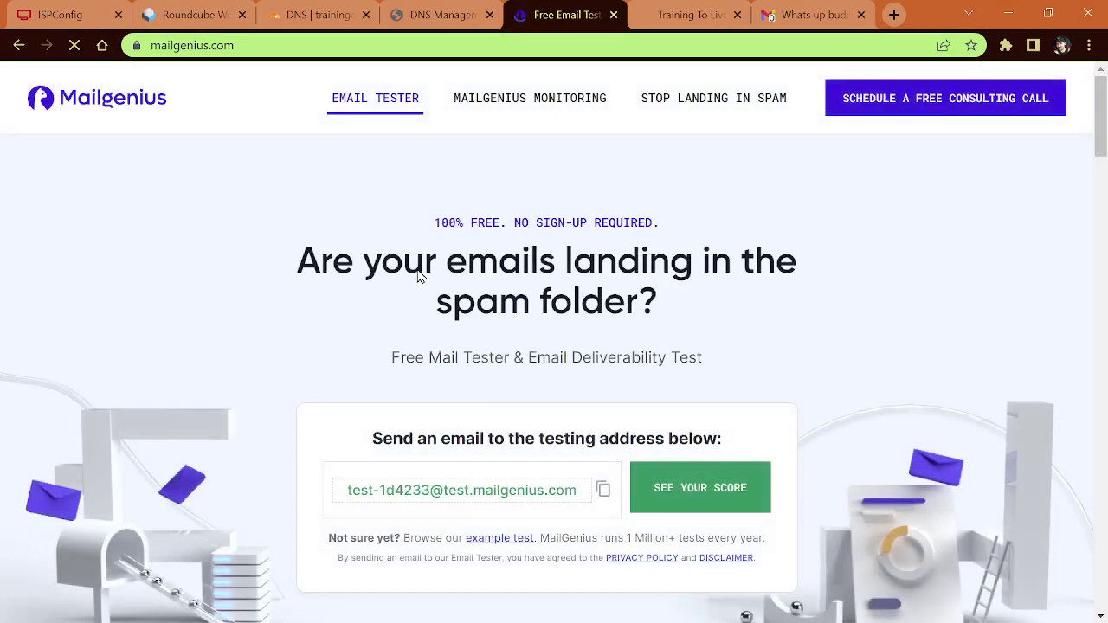
click(602, 490)
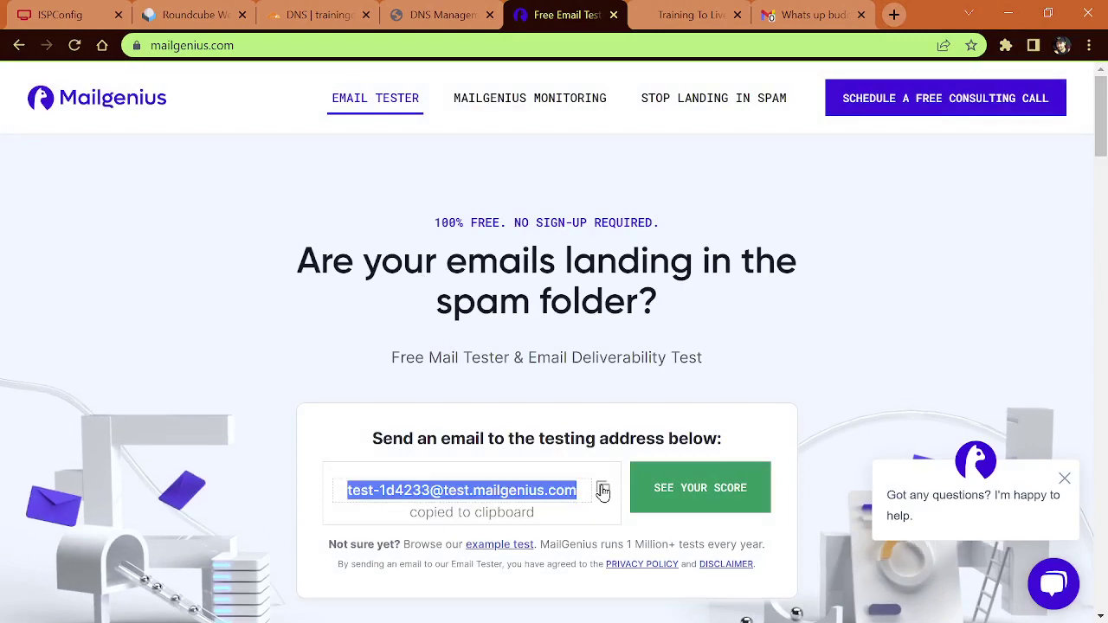
click(191, 20)
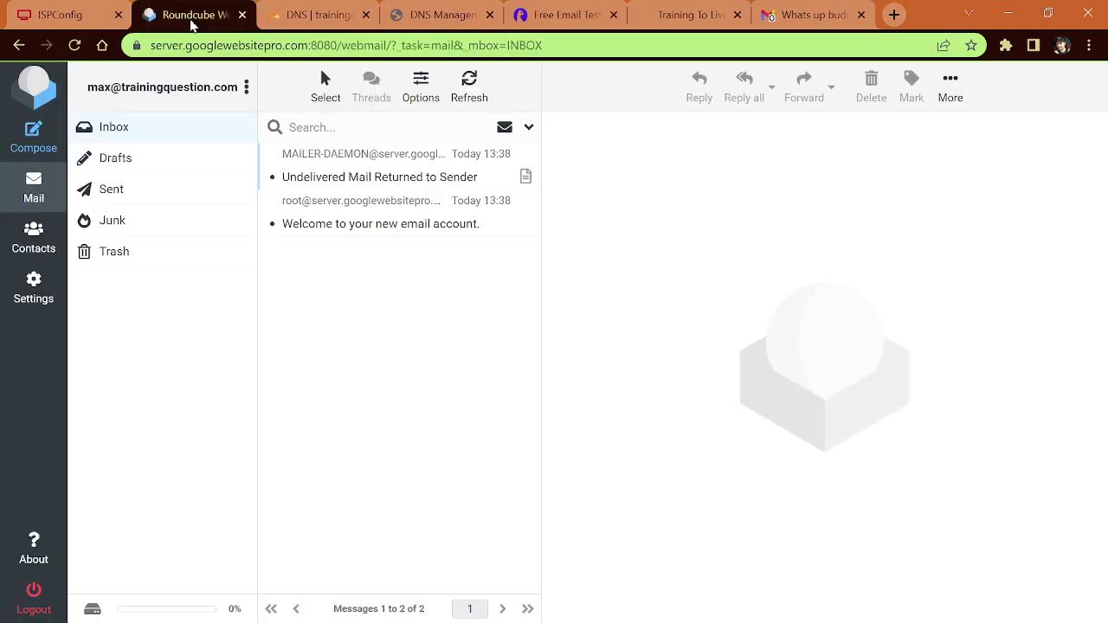
Step: Send 'Hey Man' with body 'Whats going on?' to the MailGenius testing address
click(32, 133)
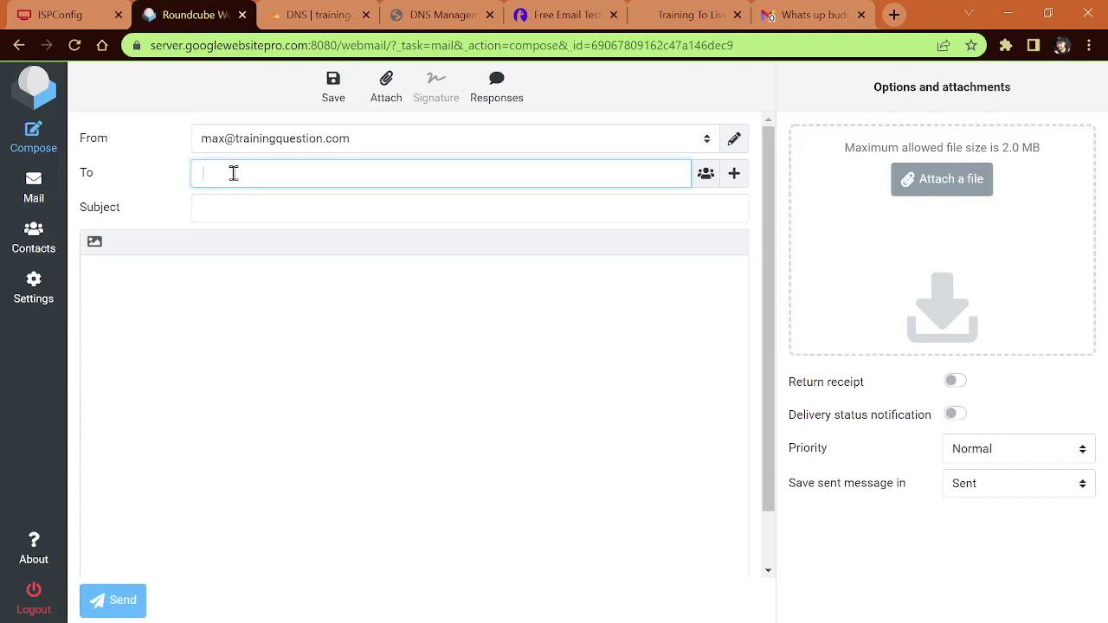
key(ctrl+v)
click(250, 213)
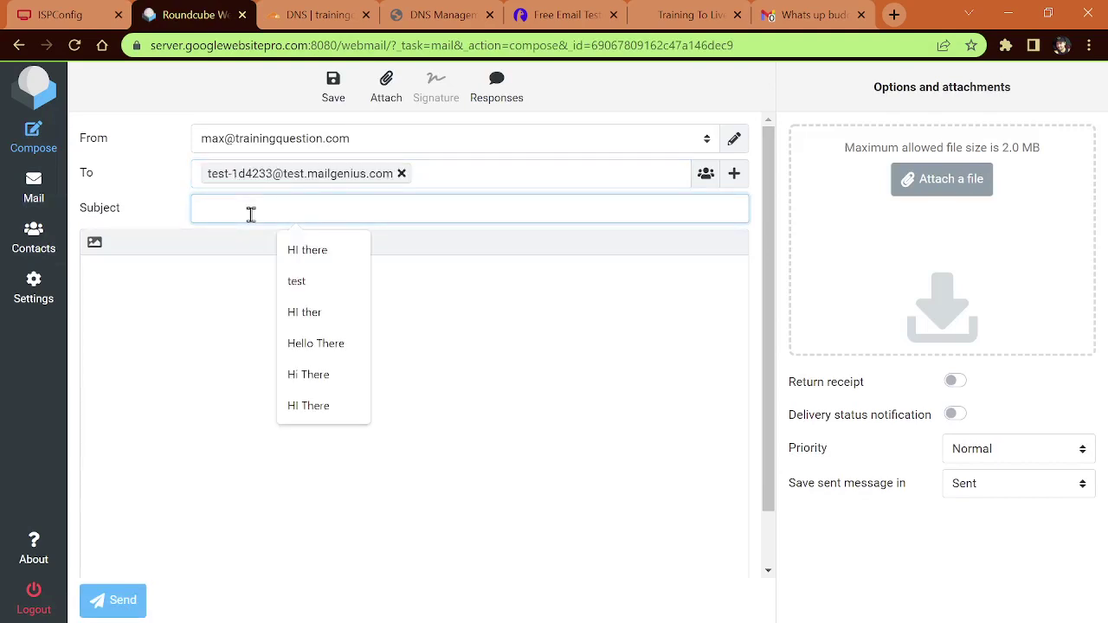
text(Hey Man)
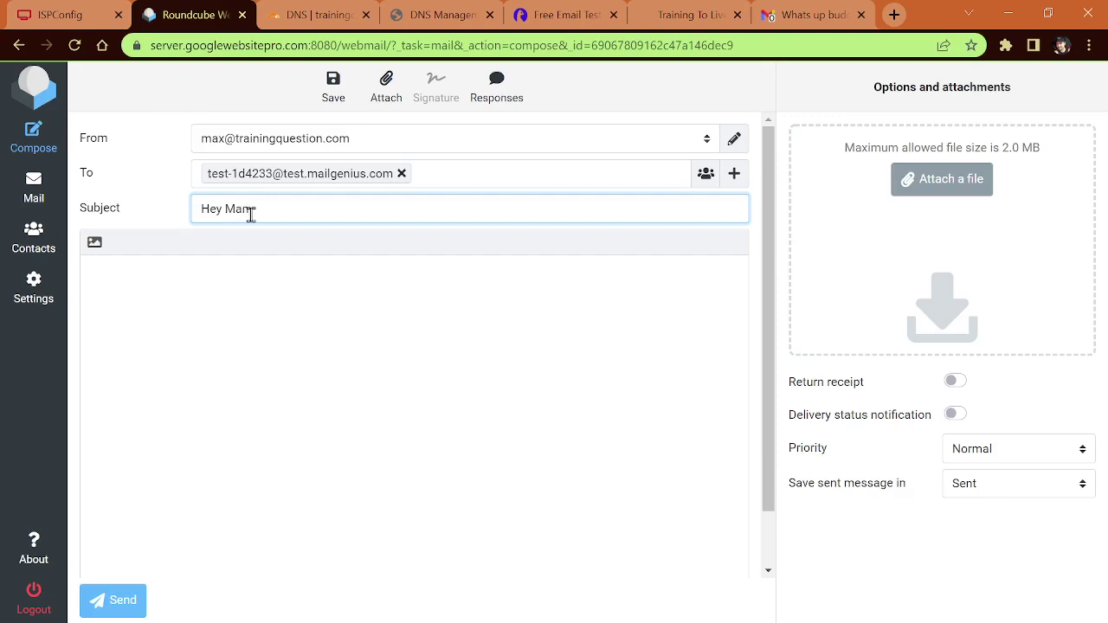
click(278, 358)
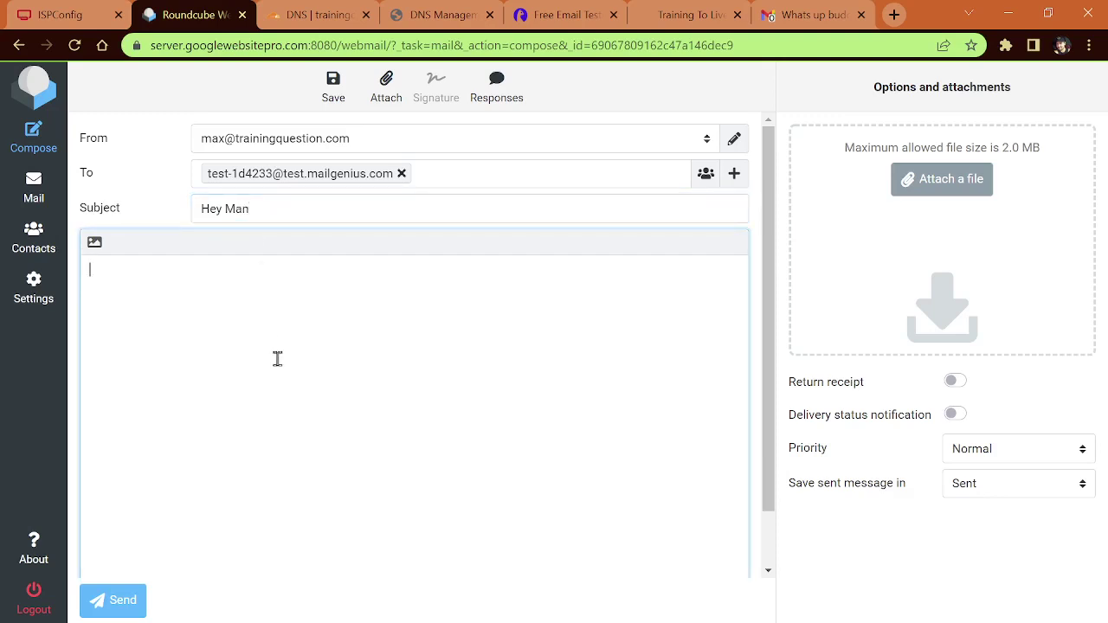
text(Whats going on?)
click(119, 601)
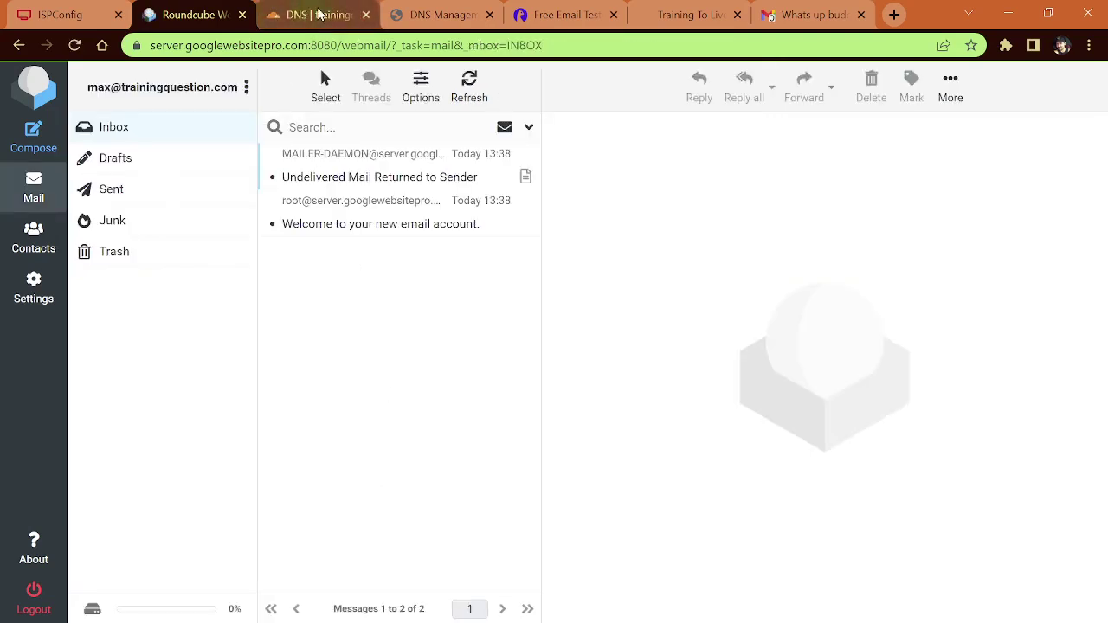
Step: Get the MailGenius score for the new test email and review the 99/100 results
click(561, 15)
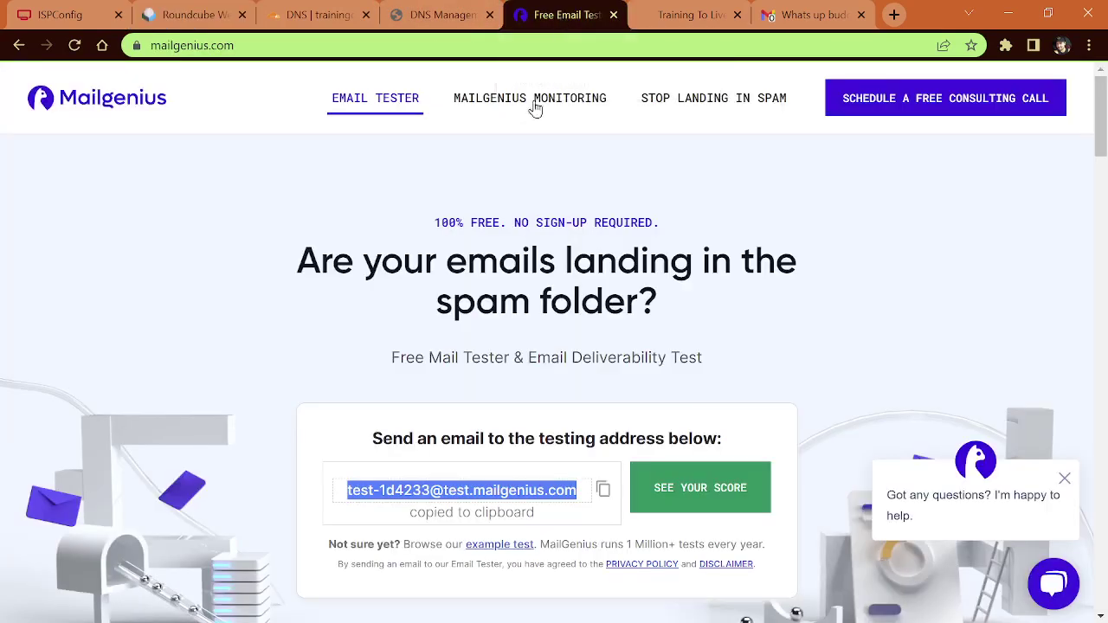
scroll(729, 404, down, 2)
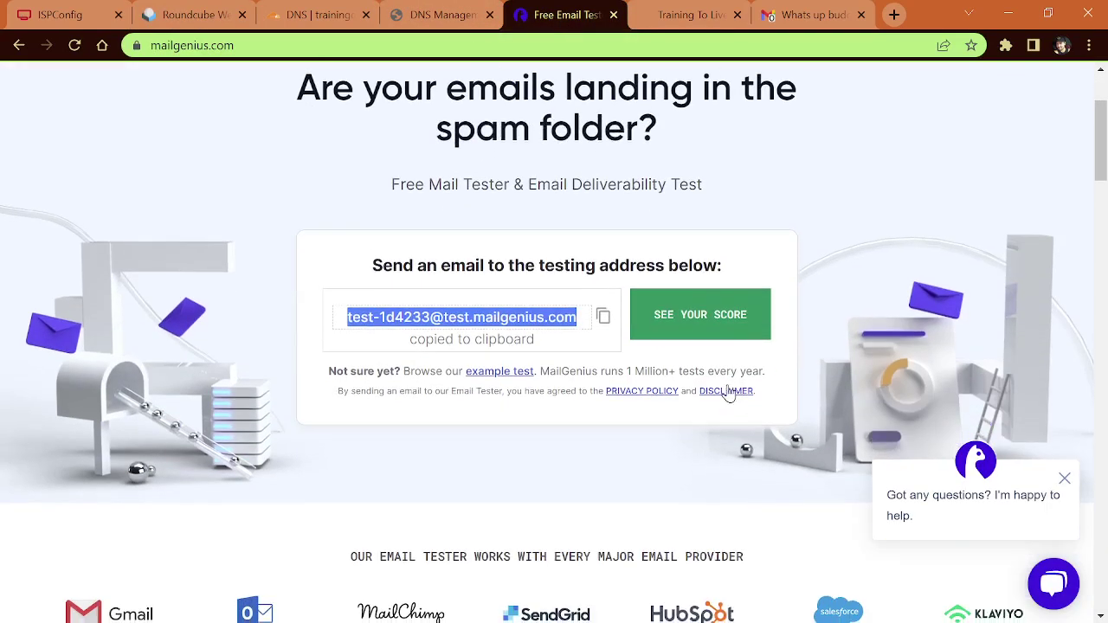
click(702, 317)
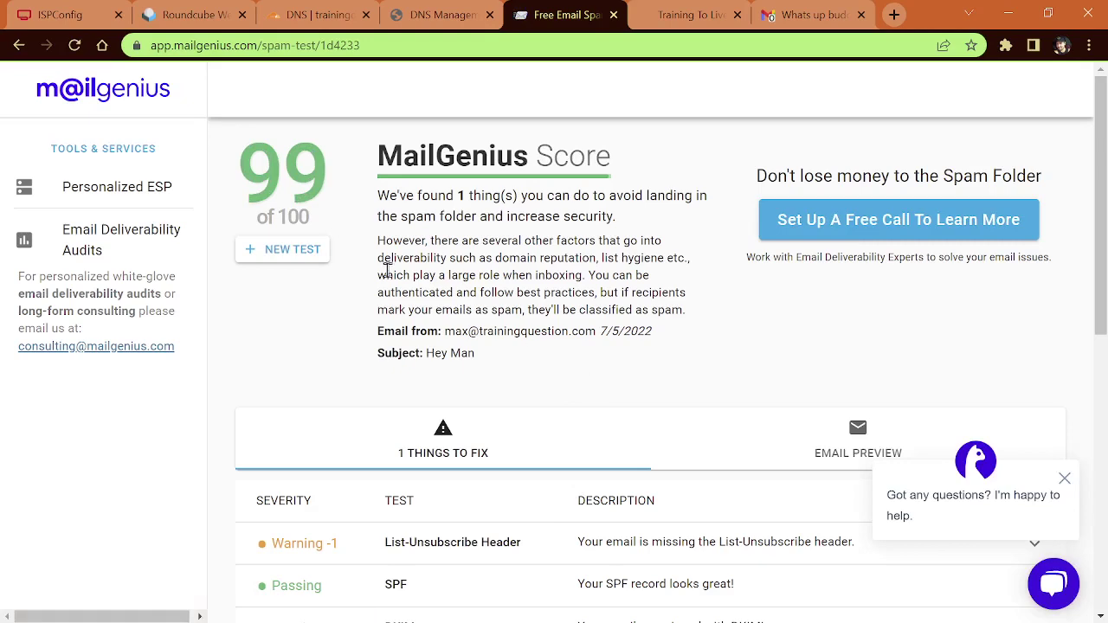
scroll(588, 308, down, 3)
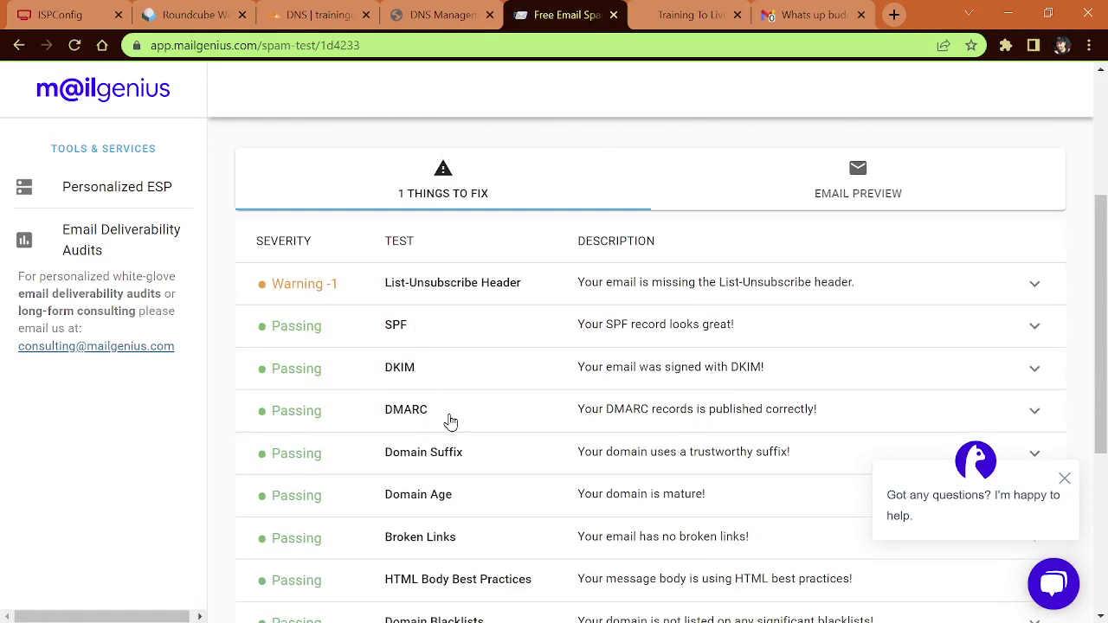
scroll(470, 463, down, 2)
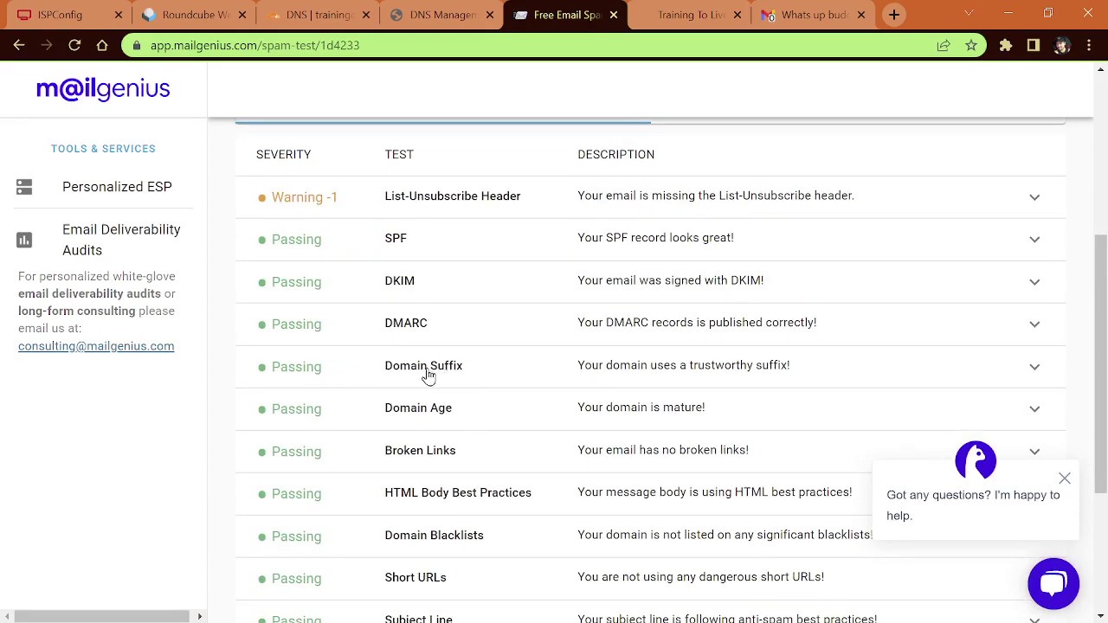
scroll(471, 446, down, 2)
scroll(488, 445, up, 7)
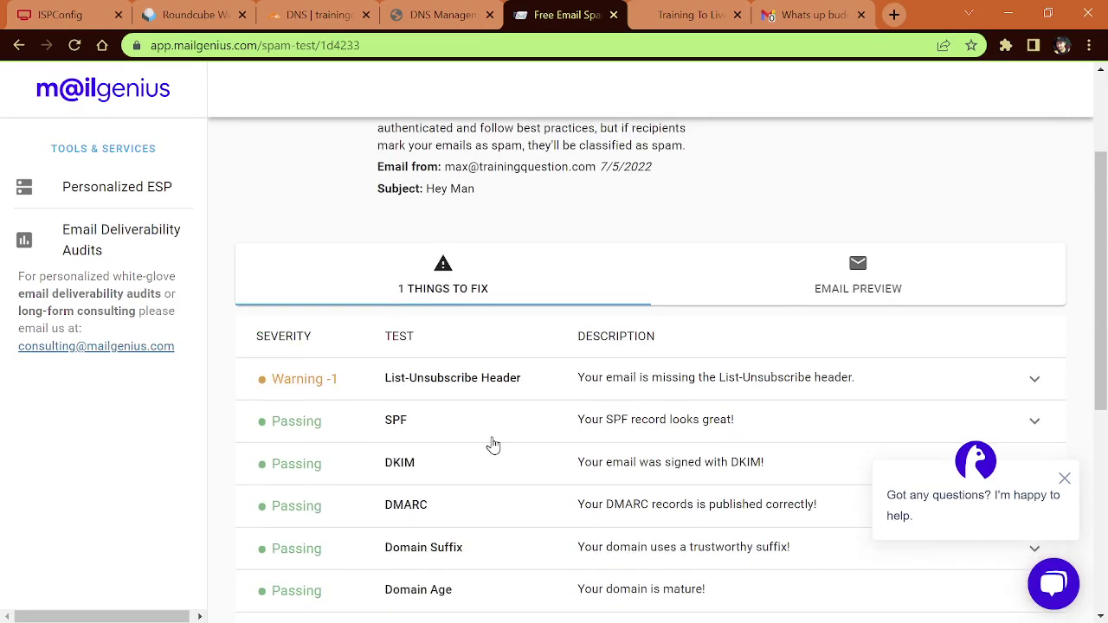
scroll(492, 445, down, 2)
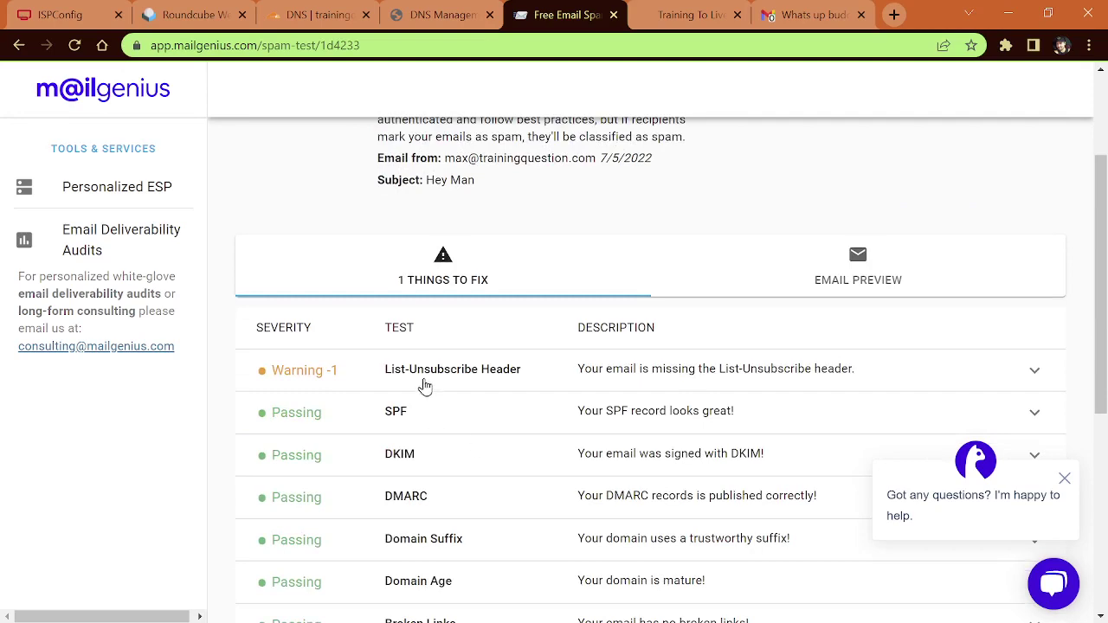
Step: Inspect and then collapse the List-Unsubscribe Header warning details
click(507, 372)
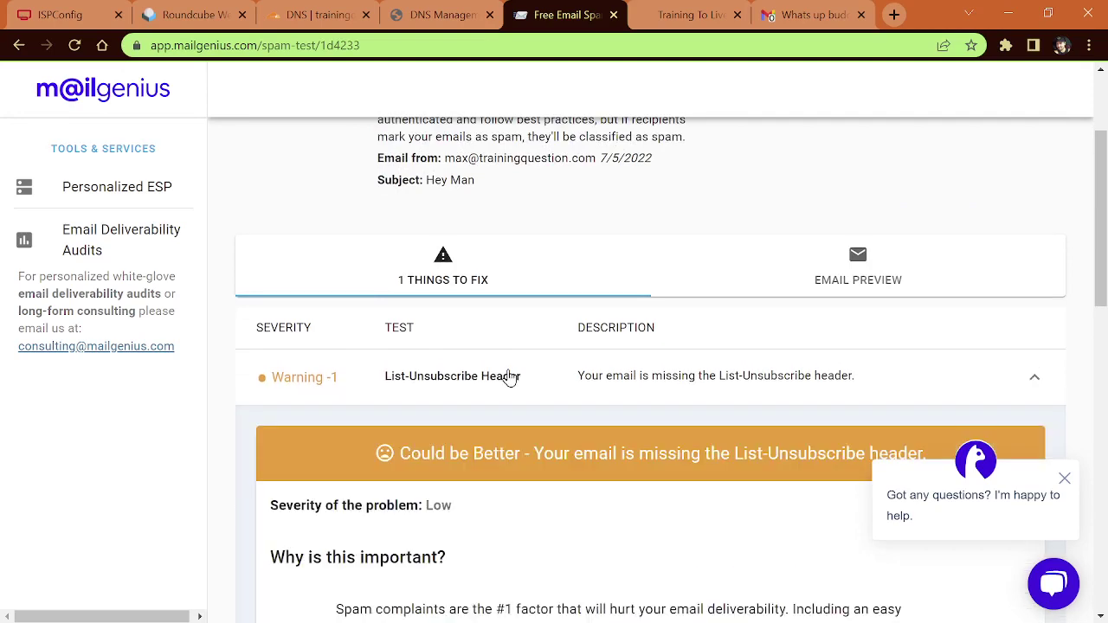
scroll(511, 390, down, 2)
scroll(516, 416, down, 2)
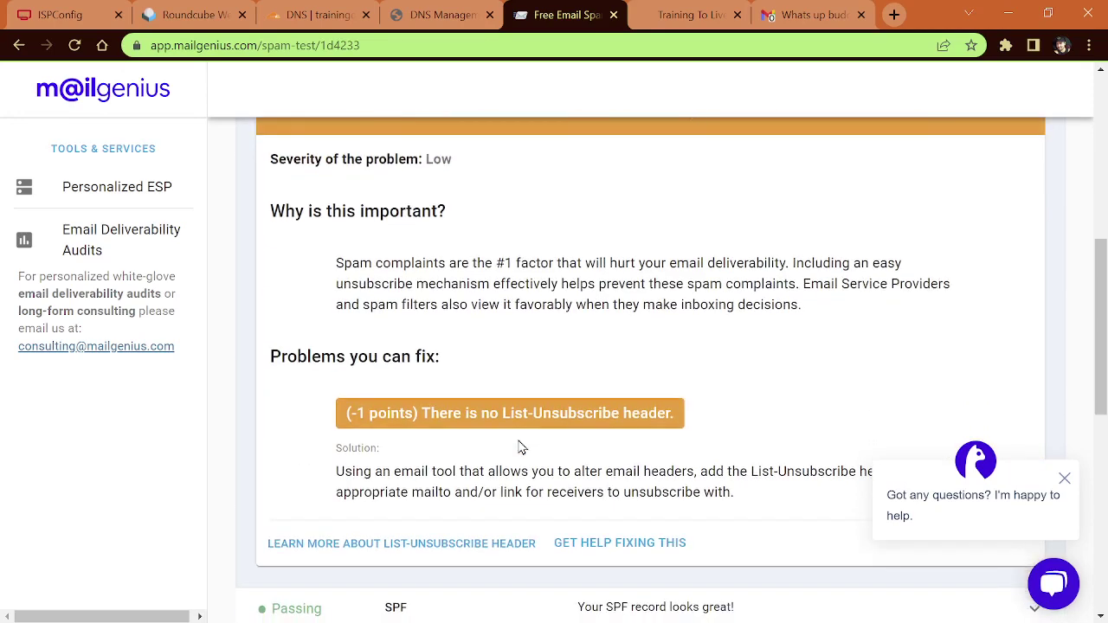
scroll(537, 454, up, 1)
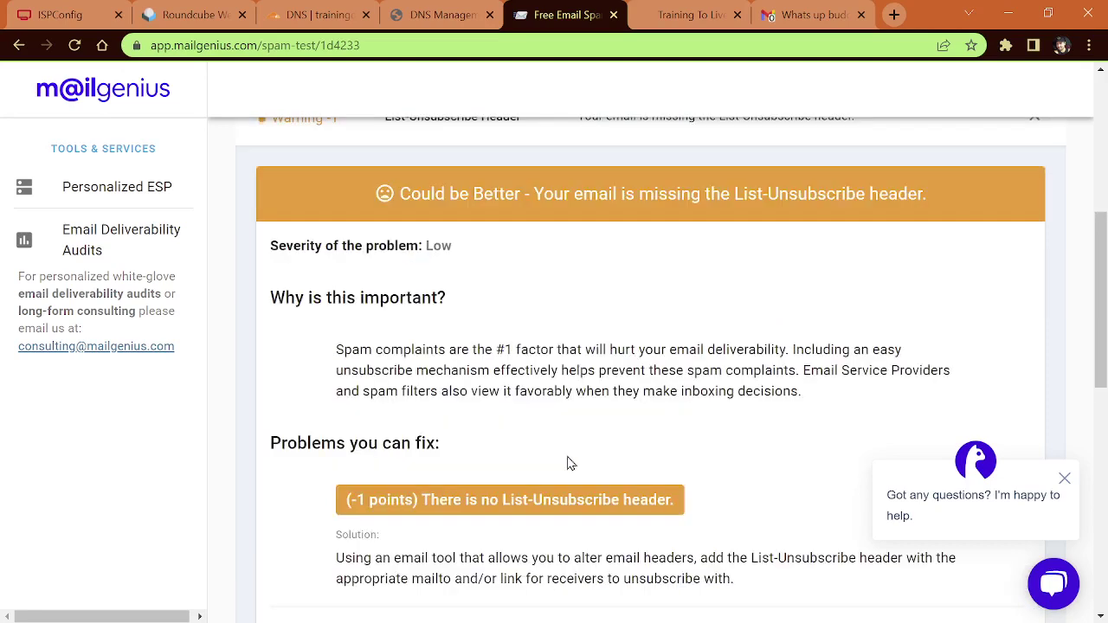
scroll(563, 459, up, 2)
click(453, 295)
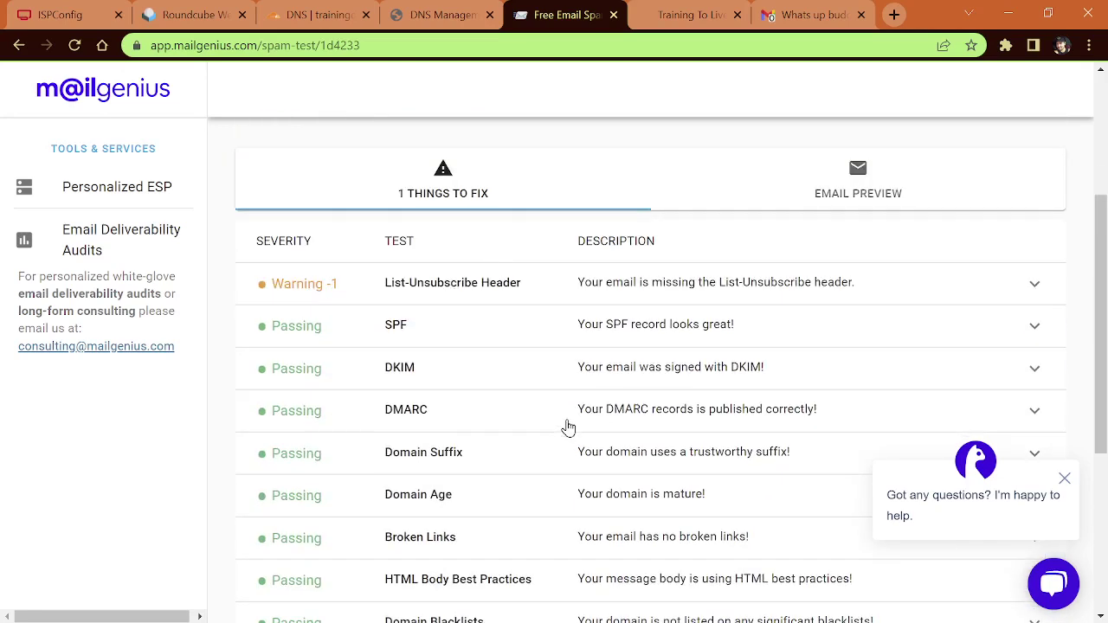
scroll(554, 433, up, 2)
scroll(548, 440, up, 1)
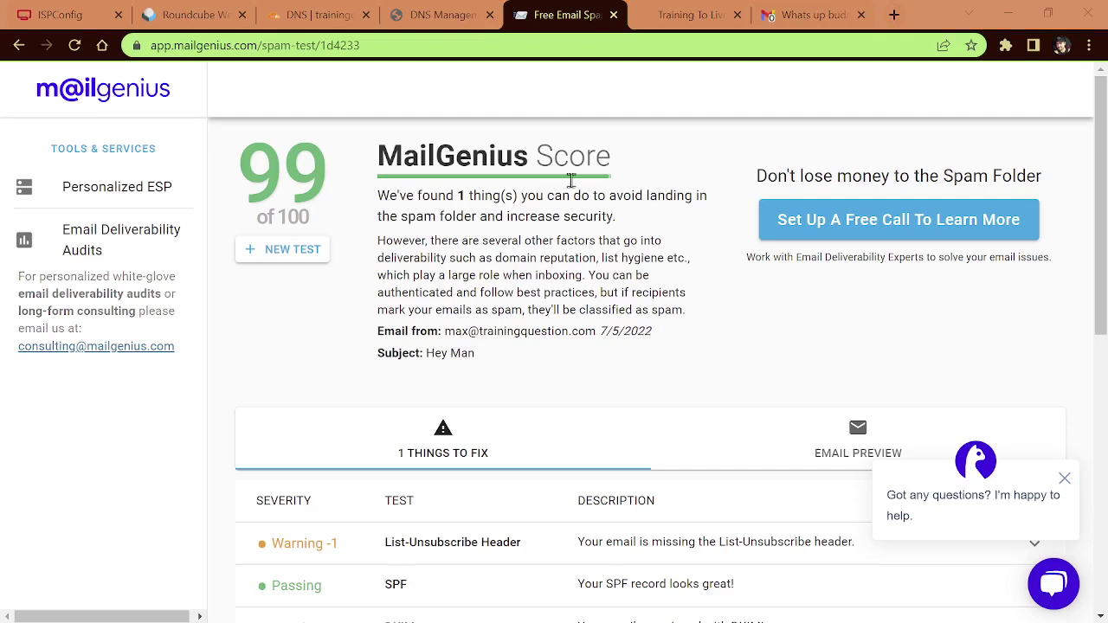
Step: Open the MxToolbox DKIM lookup page in a new tab
click(893, 15)
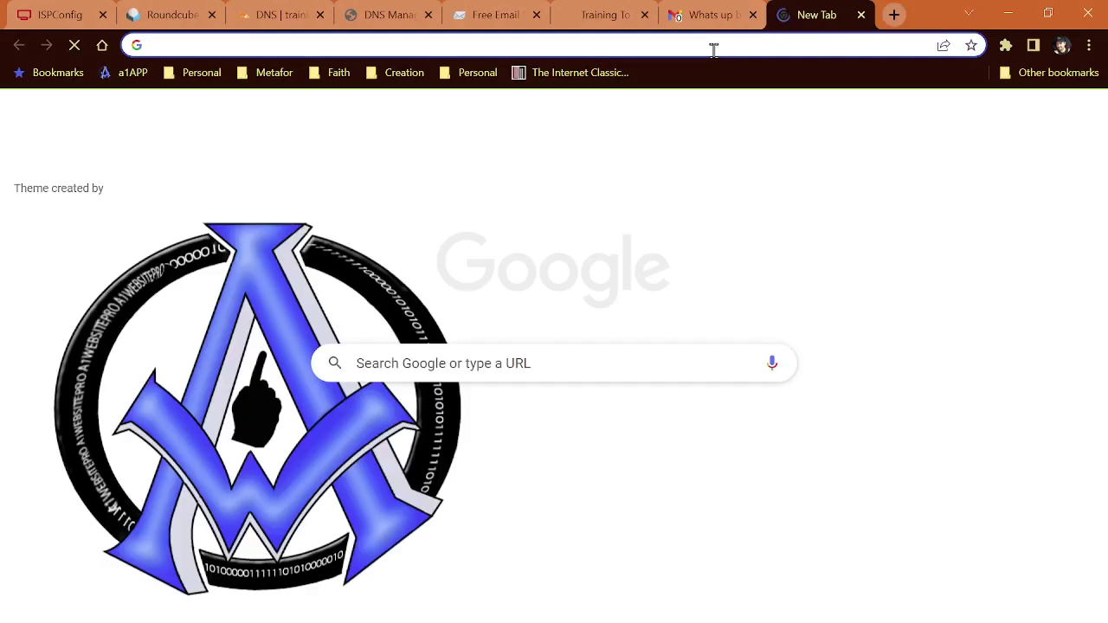
click(713, 45)
text(https://mxtoolbox.com/dkim.aspx)
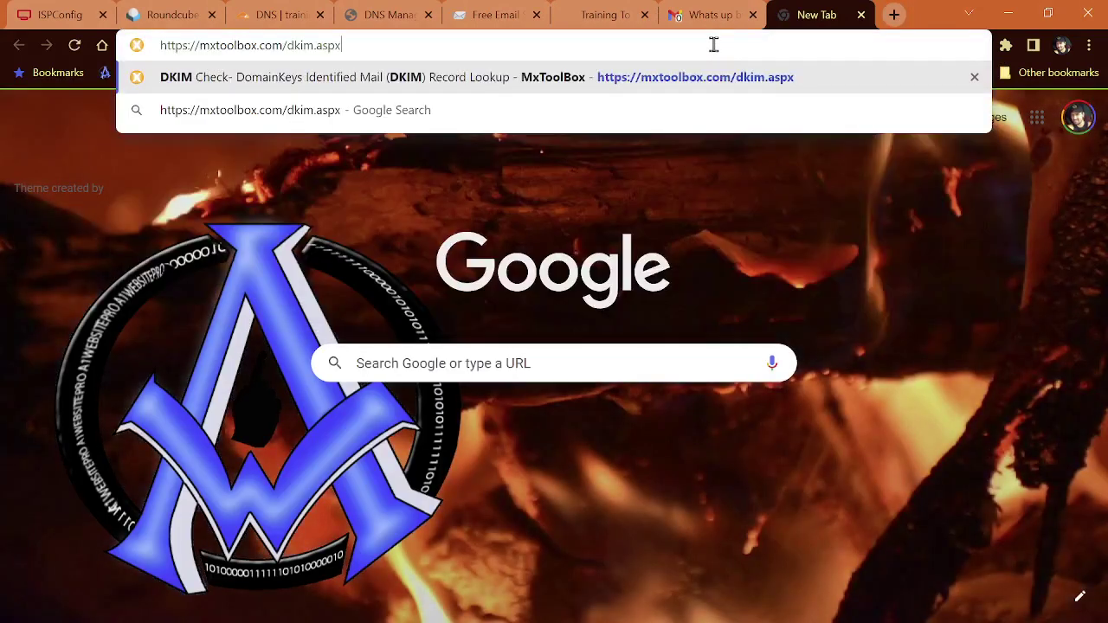
key(Return)
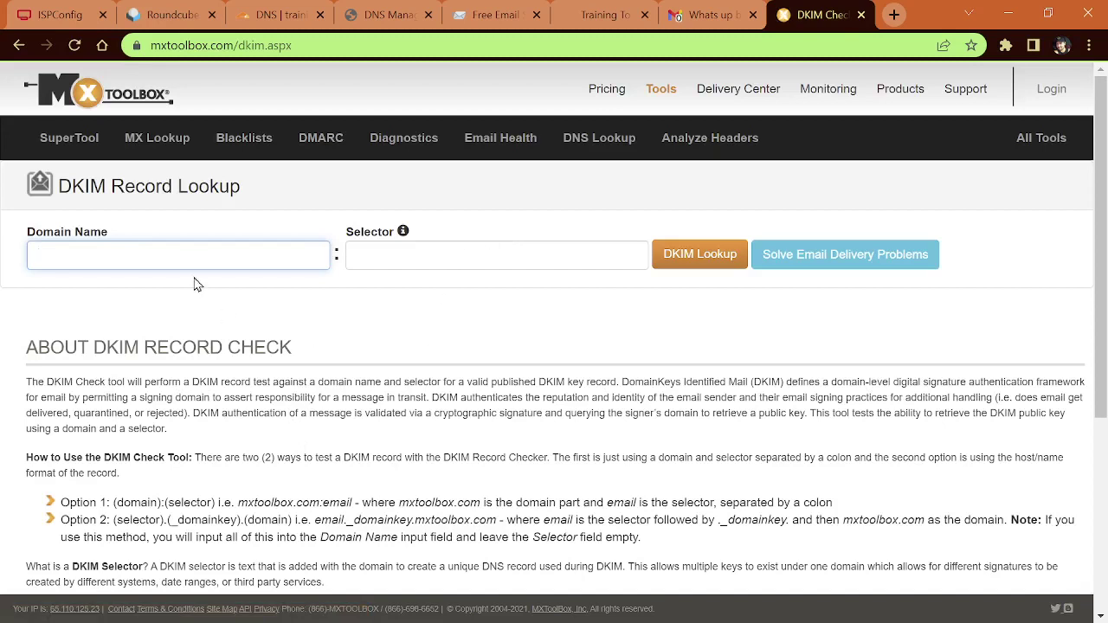
Step: Look up trainingquestion.com's DKIM record with selector key1, confirming a 2048-bit RSA key
click(193, 254)
text(trainingquestion.com)
click(406, 254)
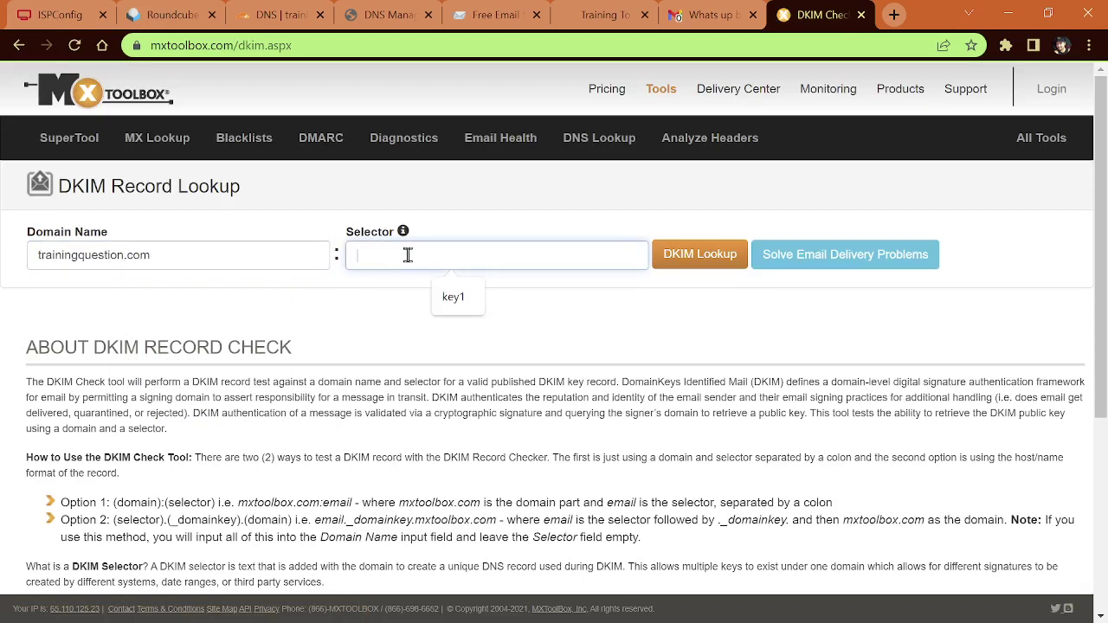
click(457, 297)
click(700, 257)
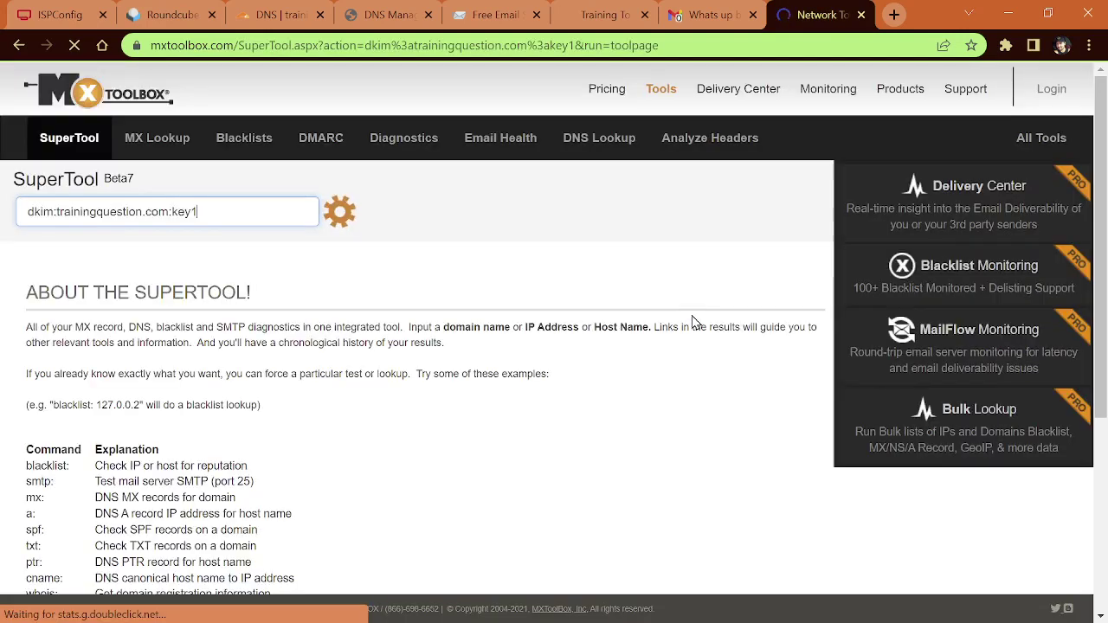
scroll(381, 429, down, 4)
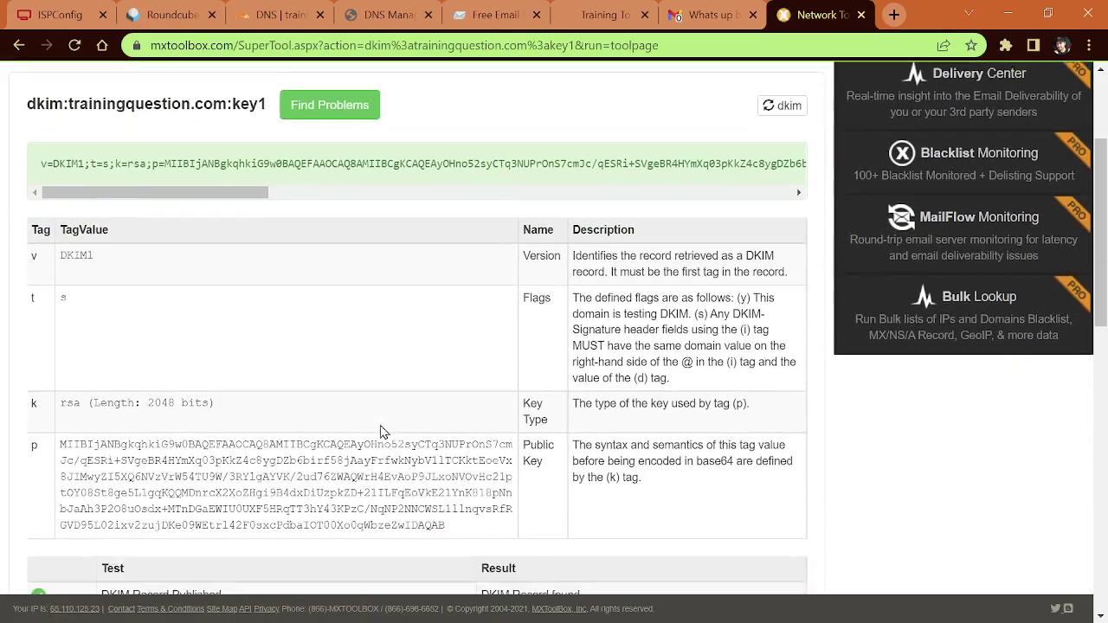
scroll(387, 432, up, 3)
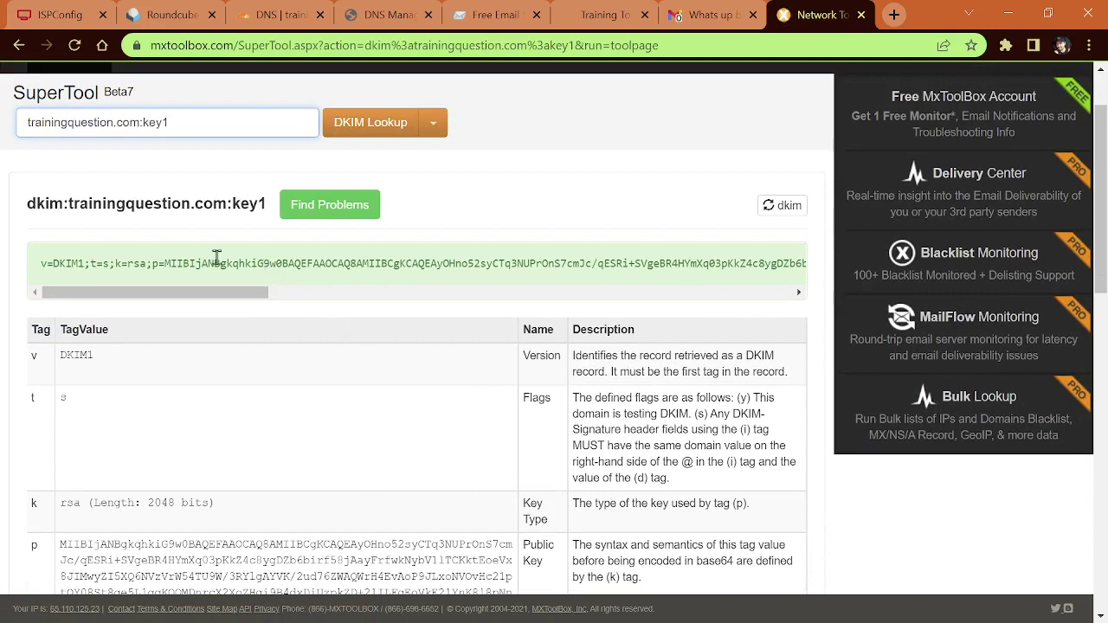
drag(175, 263, 413, 267)
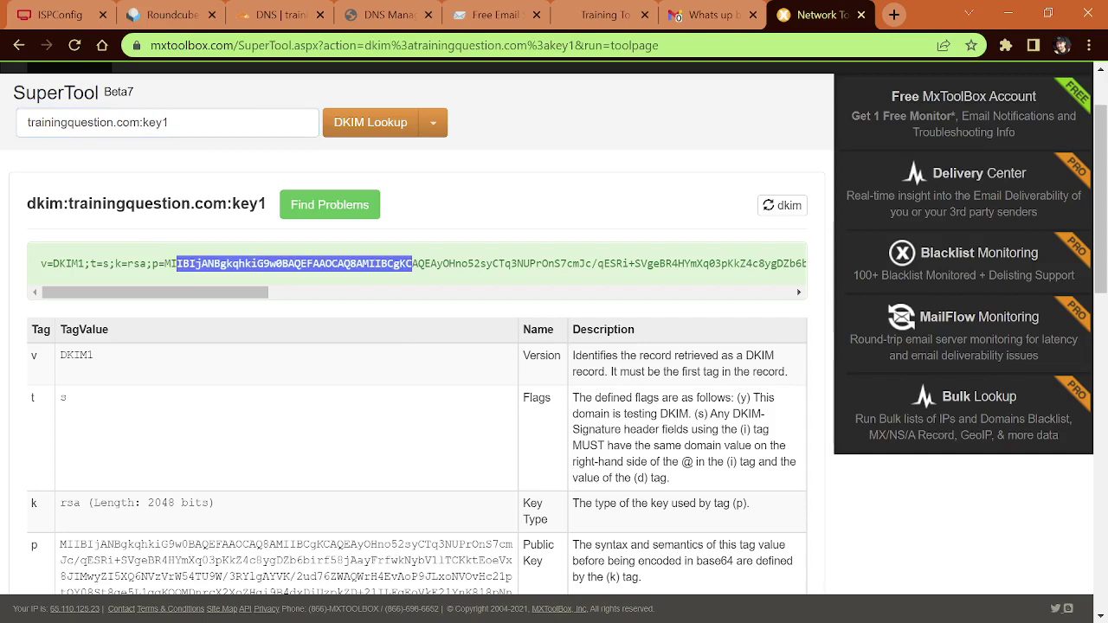
Step: Go to MxToolbox's SPF Record Check page at mxtoolbox.com/spf.aspx
key(alt+Tab)
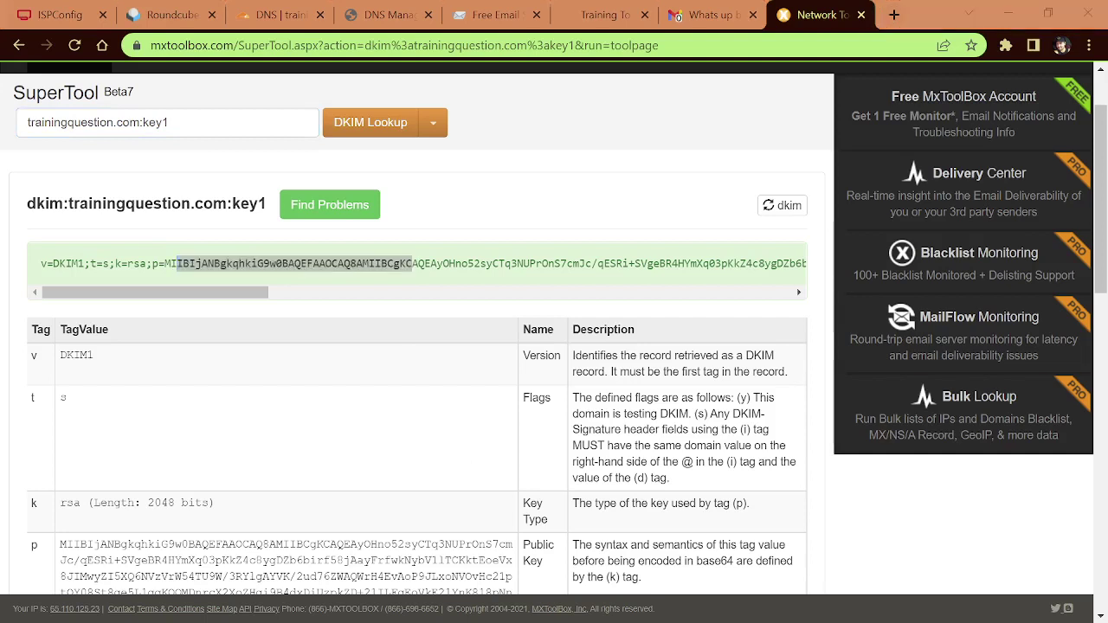
click(534, 45)
text(https://mxtoolbox.com/spf.aspx)
key(Return)
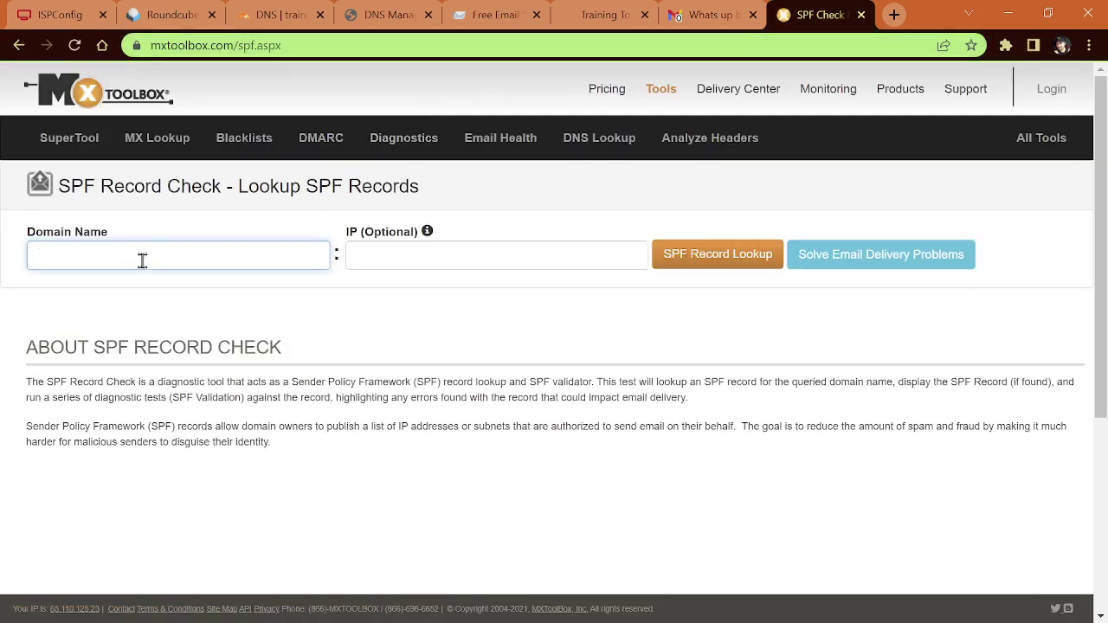
Step: Run the SPF lookup for trainingquestion.com and confirm all tests pass for v=spf1 a mx ip4:173.214.170.123 ~all
click(143, 260)
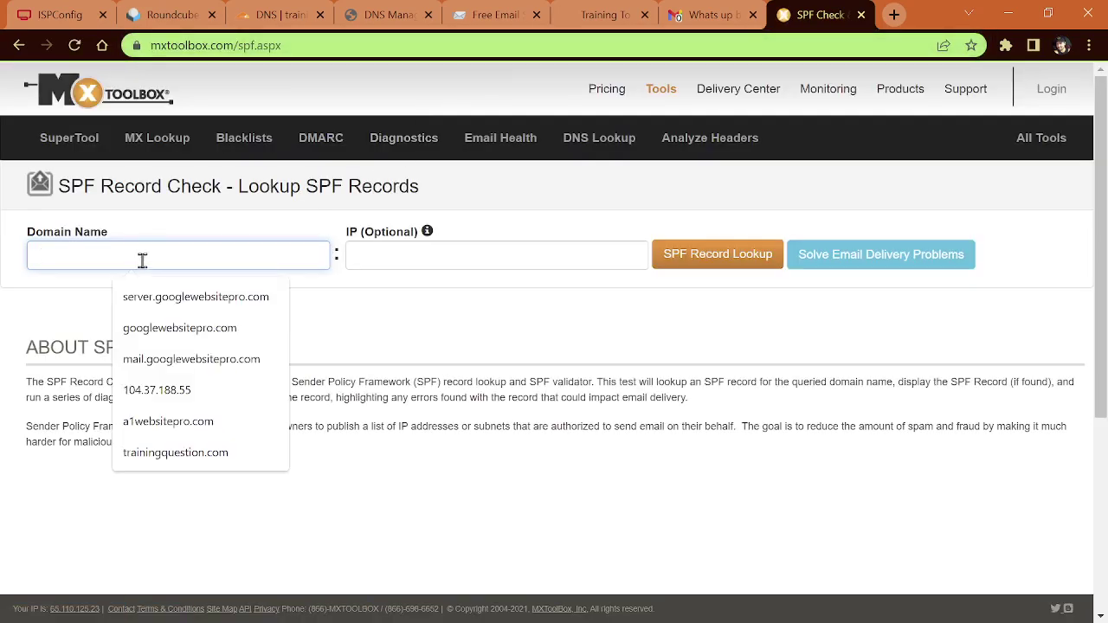
text(trainingquestion.com)
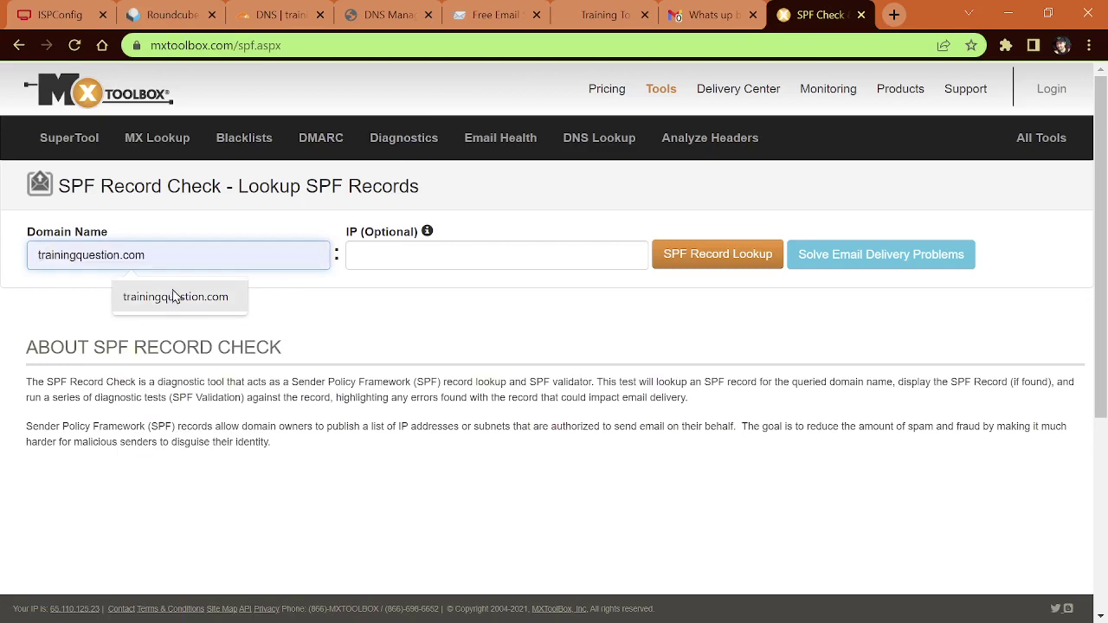
click(176, 297)
click(678, 258)
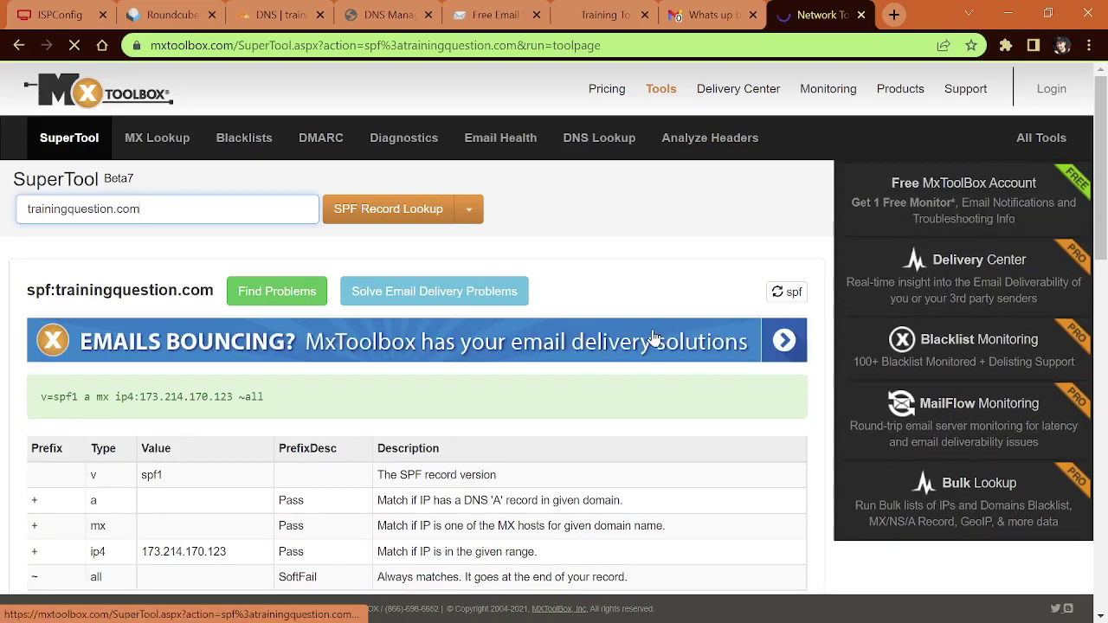
scroll(619, 368, down, 2)
scroll(619, 368, down, 5)
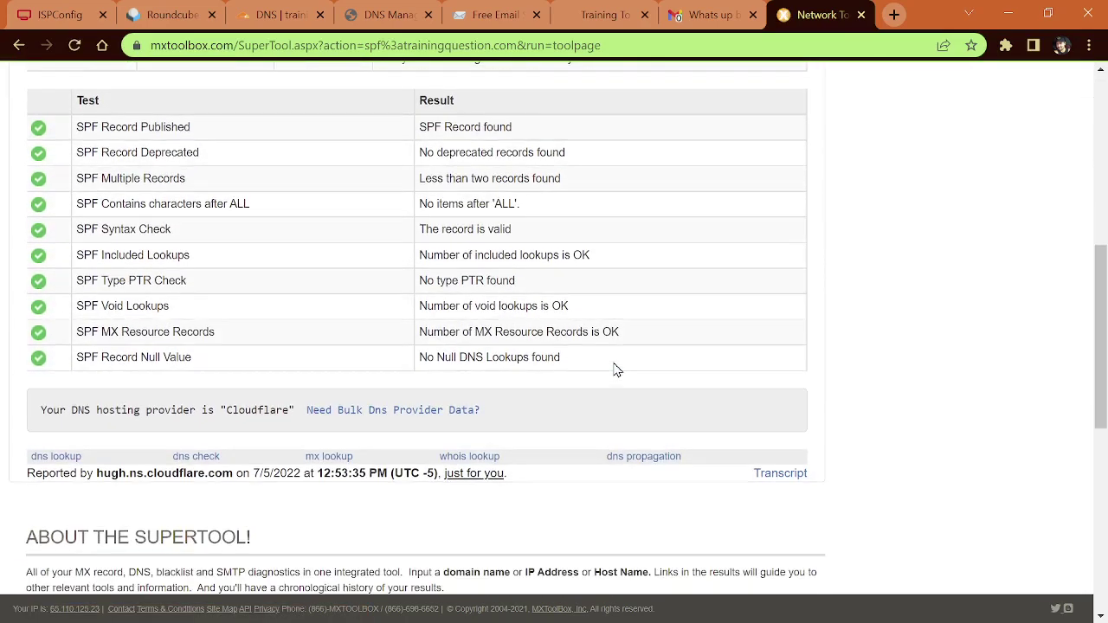
scroll(617, 371, up, 2)
scroll(617, 370, up, 2)
scroll(617, 371, down, 3)
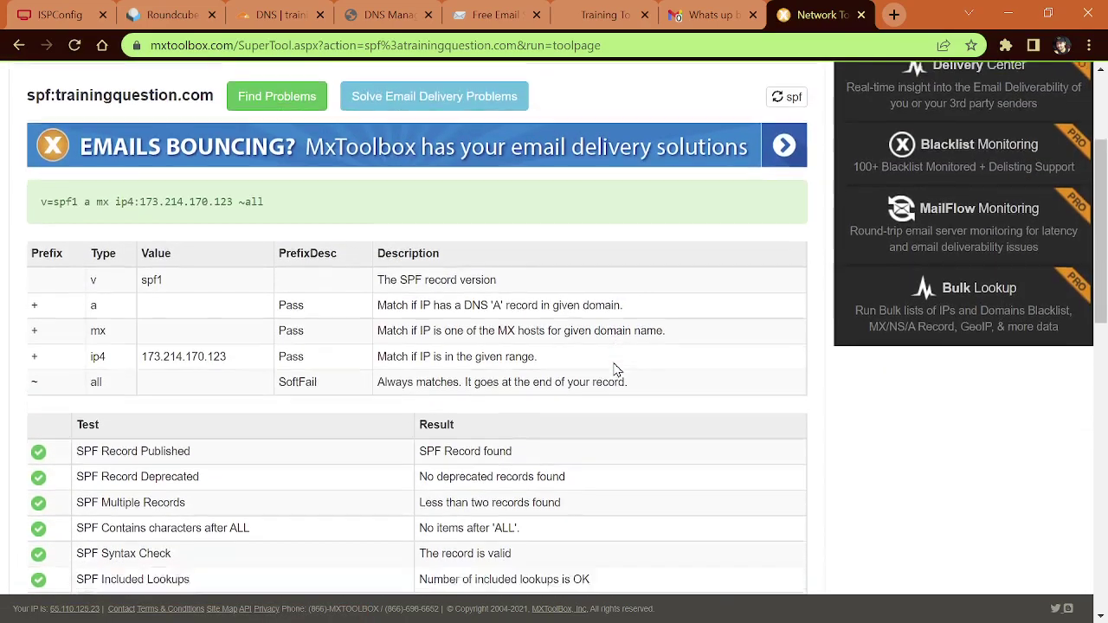
scroll(617, 370, down, 1)
scroll(615, 371, up, 6)
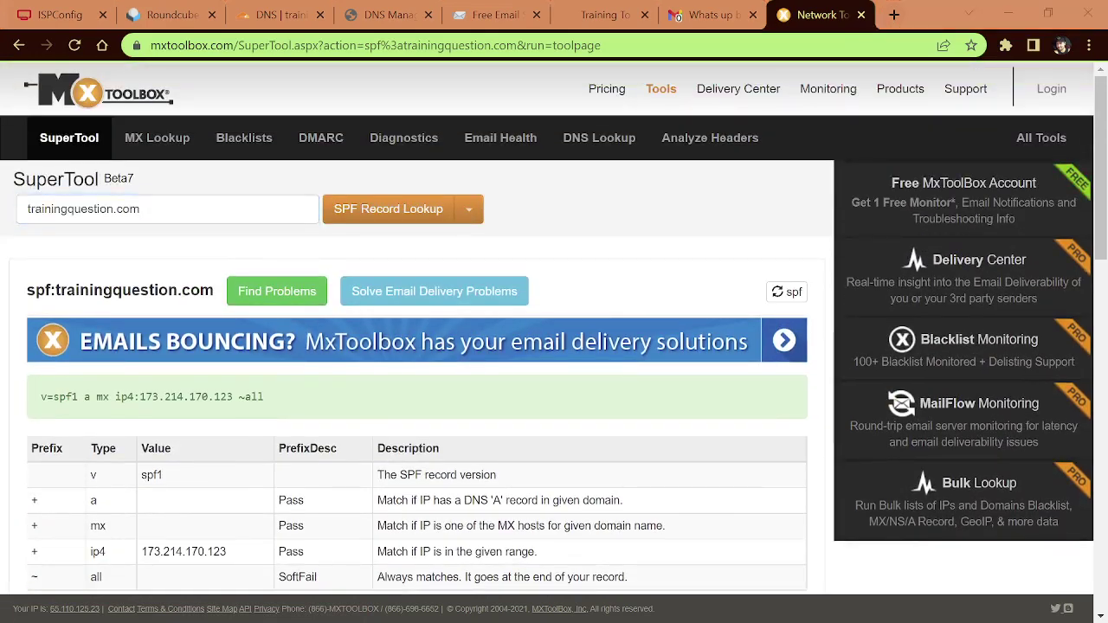
Step: Go to MxToolbox's DMARC check page at mxtoolbox.com/dmarc.aspx
click(365, 50)
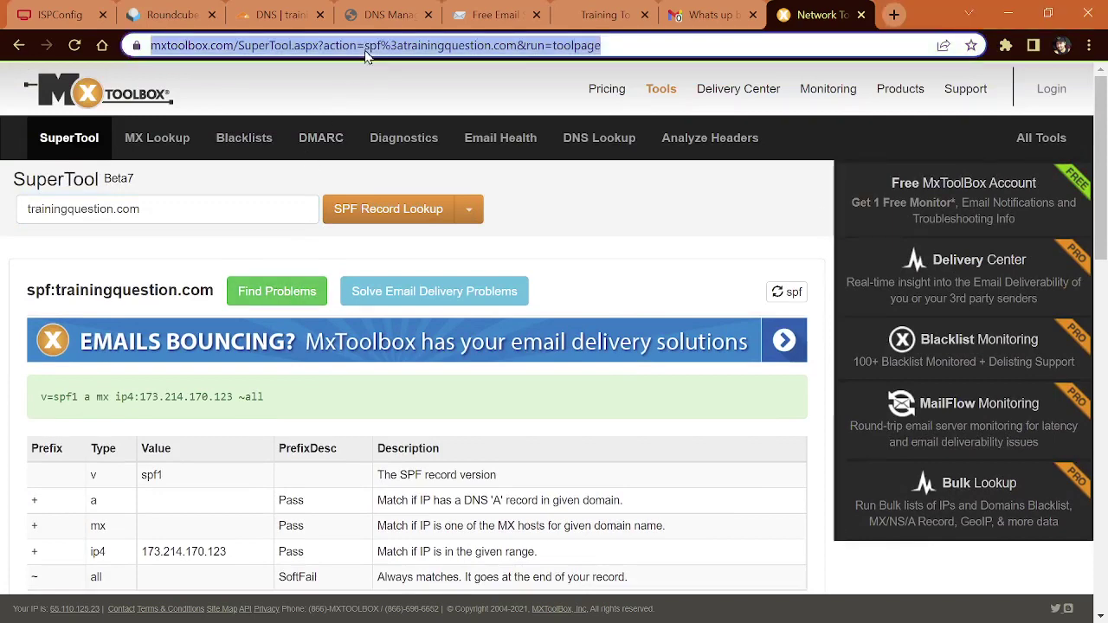
text(https://mxtoolbox.com/dmarc.aspx)
key(Return)
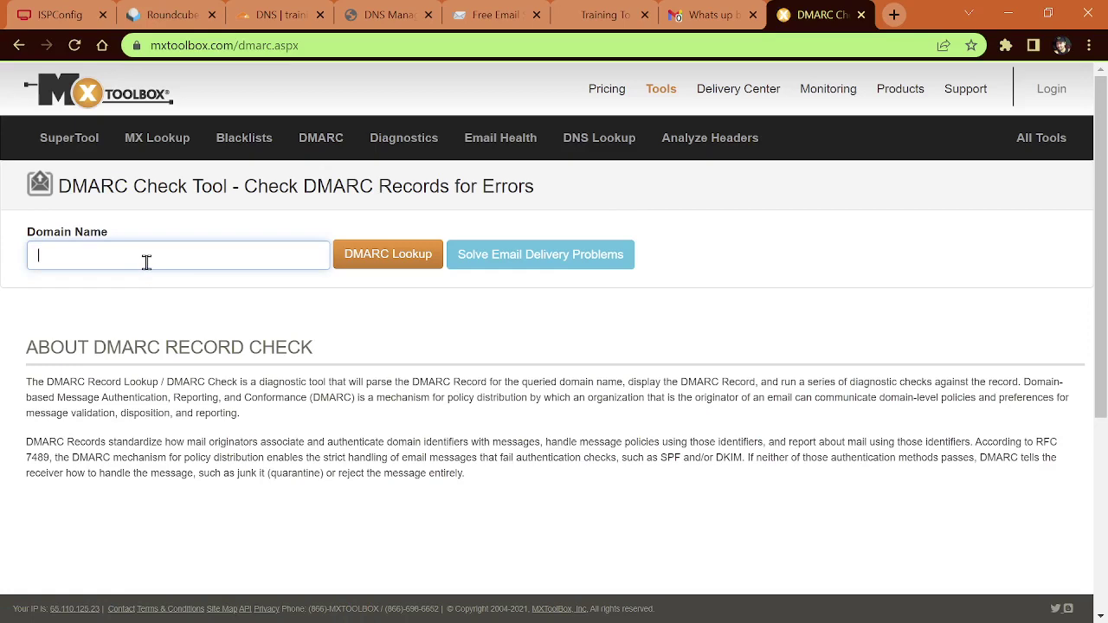
Step: Run the DMARC lookup for trainingquestion.com, confirming p=reject, pct=100 and all five tests passing
click(146, 262)
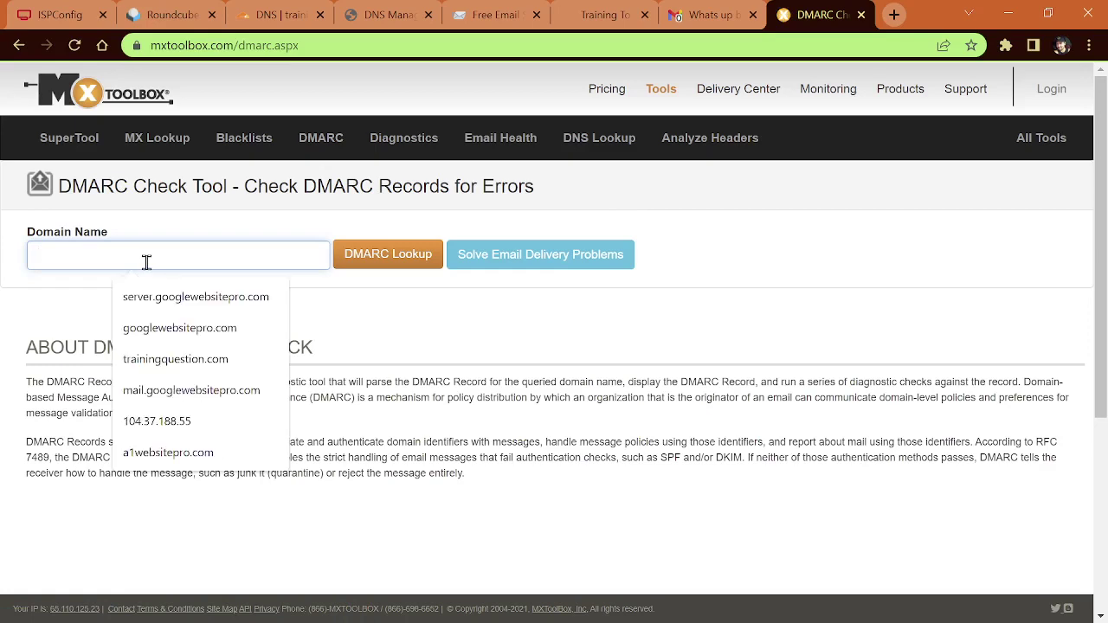
click(162, 360)
click(373, 259)
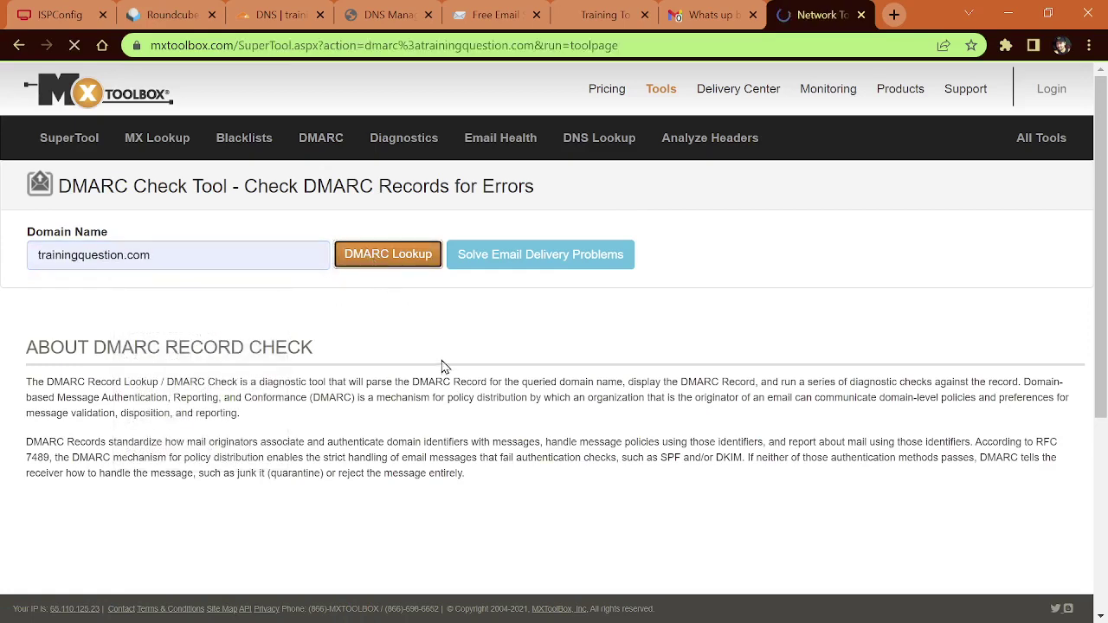
scroll(446, 372, down, 3)
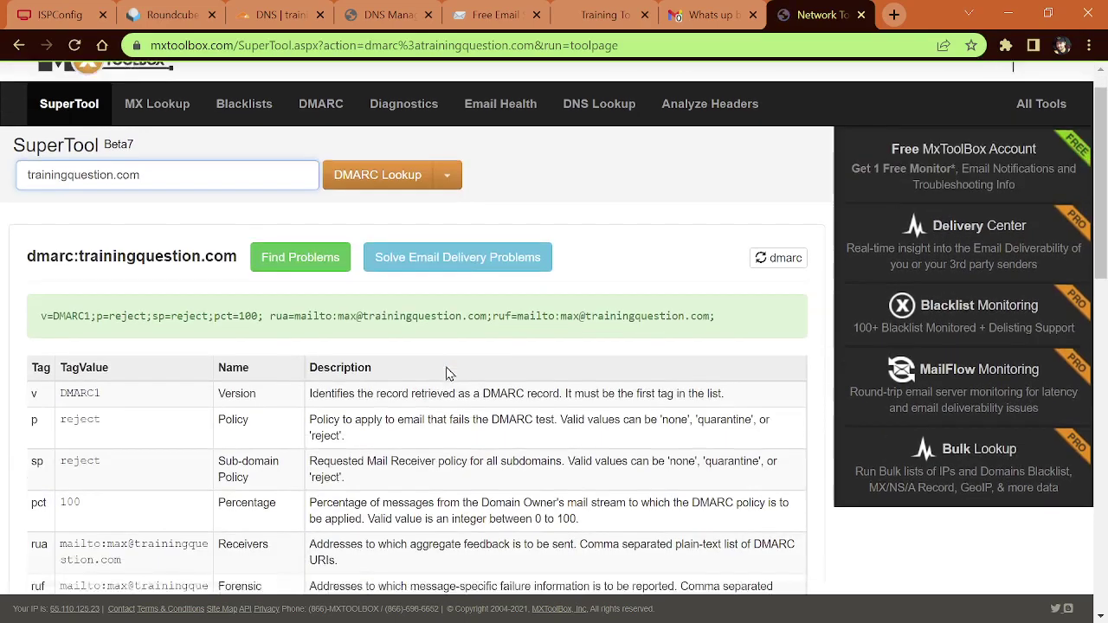
scroll(446, 374, down, 2)
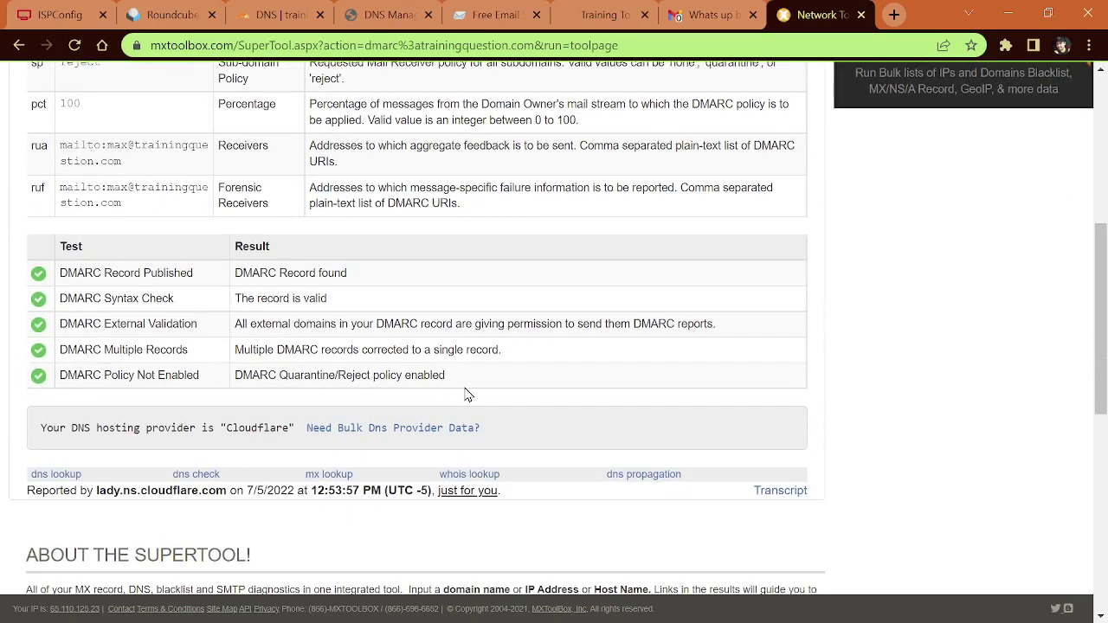
scroll(465, 390, up, 3)
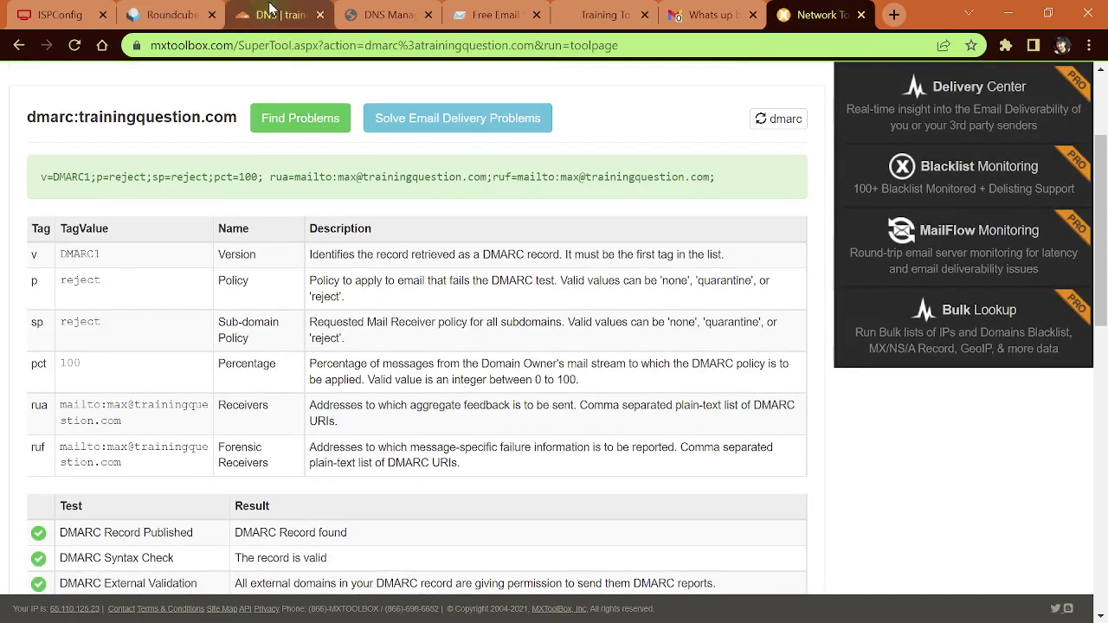
Step: Review Cloudflare's trainingquestion.com DNS list with its DKIM, DMARC and SPF TXT records
click(275, 14)
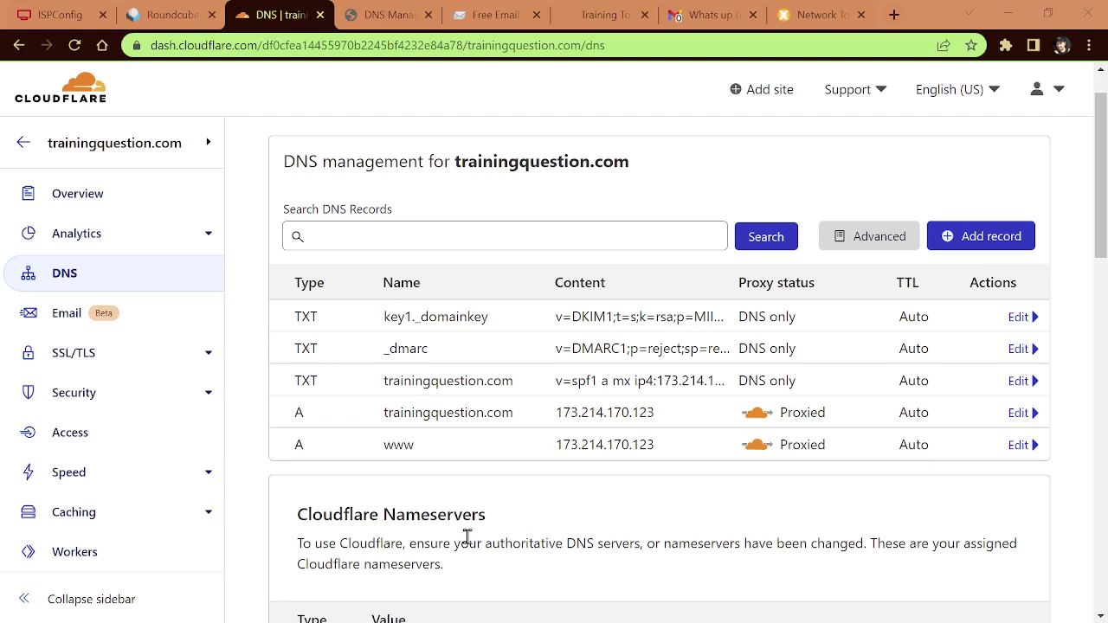
drag(389, 546, 535, 571)
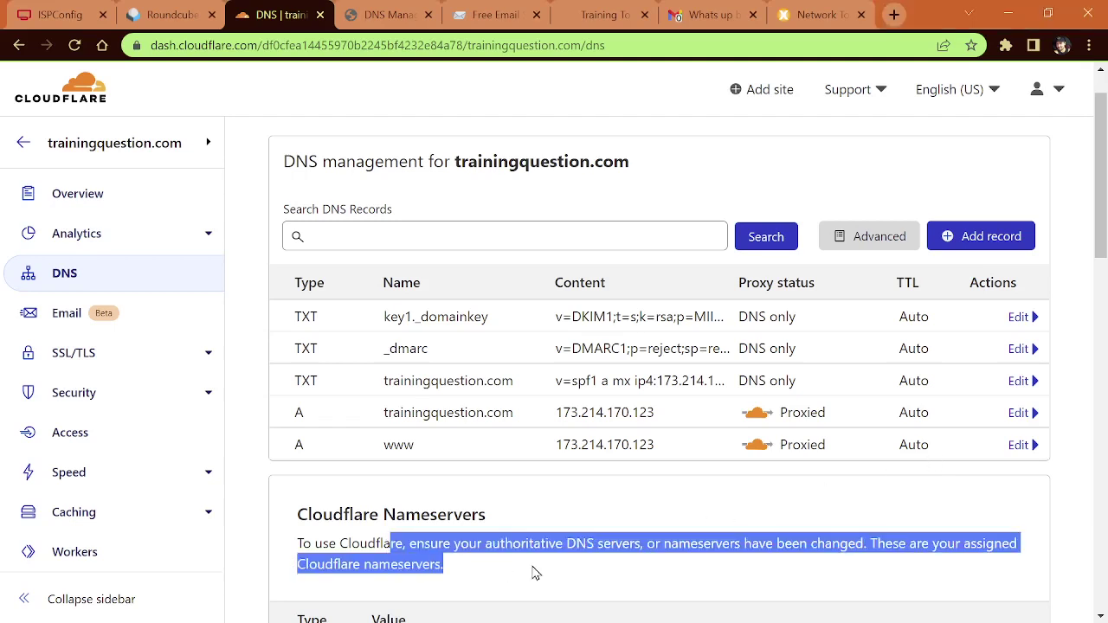